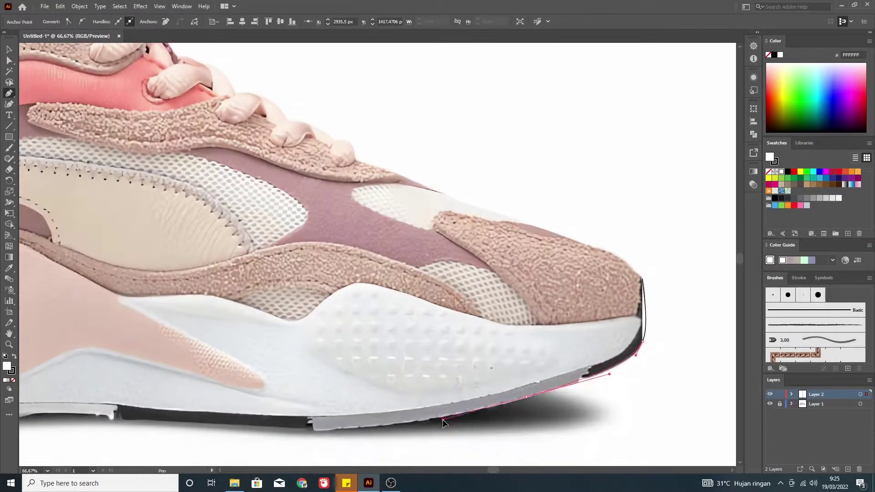
- Start the Pen path along the sole, replacing a misplaced sole anchor with a curved one
scroll(442, 419, "down", 3)
scroll(254, 416, "up", 5)
left_click_drag(326, 359, 117, 332)
scroll(117, 332, "down", 5)
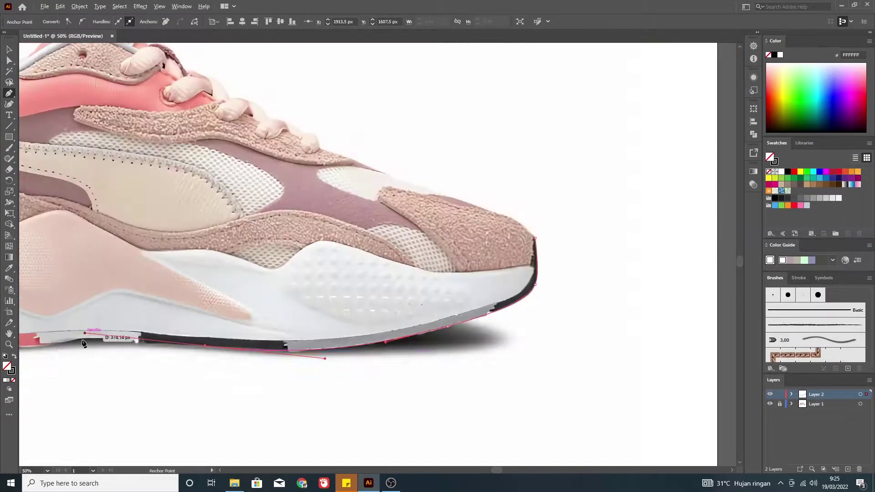
scroll(117, 337, "up", 5)
scroll(182, 346, "down", 5)
scroll(403, 356, "up", 4)
left_click_drag(135, 282, 62, 185)
key("ctrl+z")
mouse_move(184, 322)
left_mouse_down()
mouse_move(99, 276)
mouse_move(137, 298)
left_mouse_up()
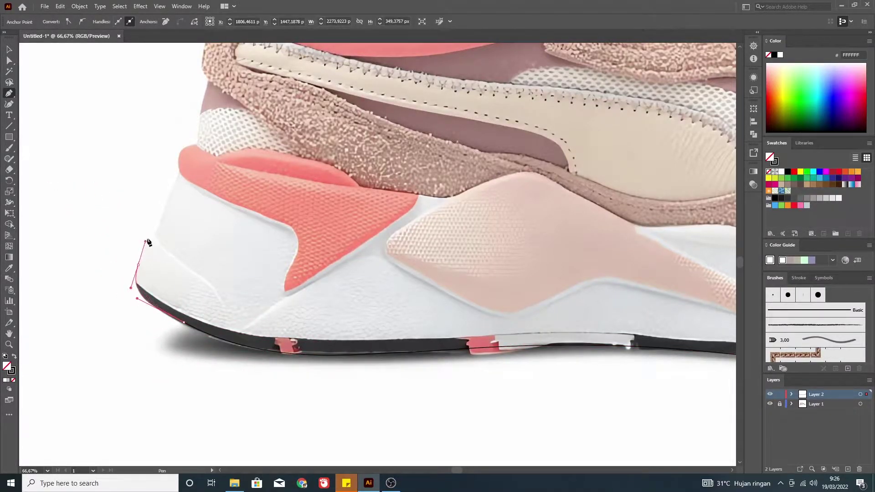
- Trace the outline up the heel, over the collar, and around to the tongue tip
left_click_drag(195, 142, 218, 141)
scroll(207, 183, "up", 3)
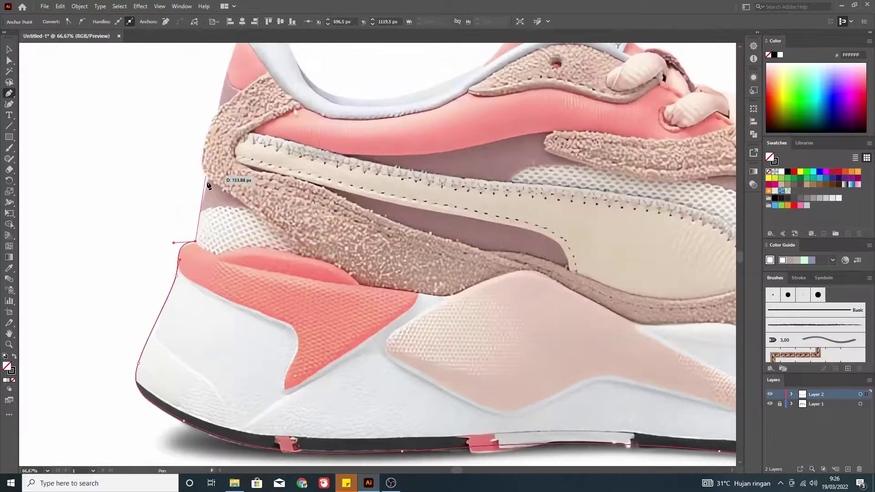
left_click(207, 180)
left_click_drag(218, 110, 248, 67)
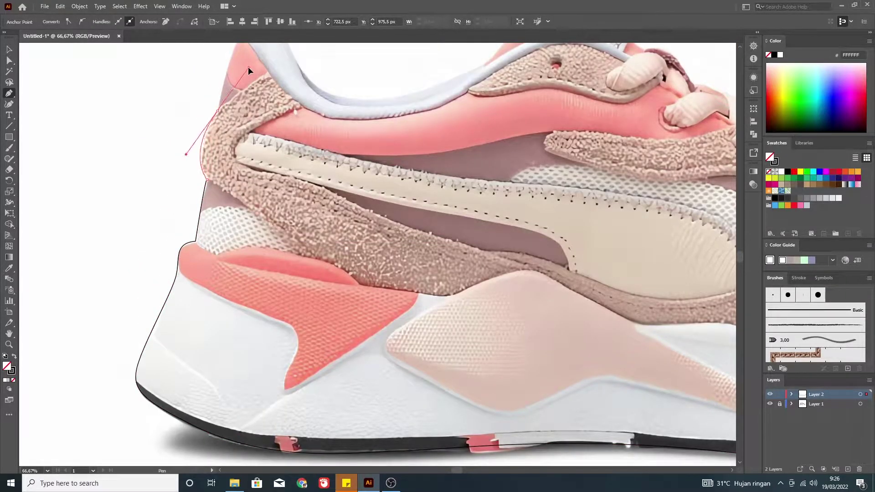
scroll(243, 148, "up", 3)
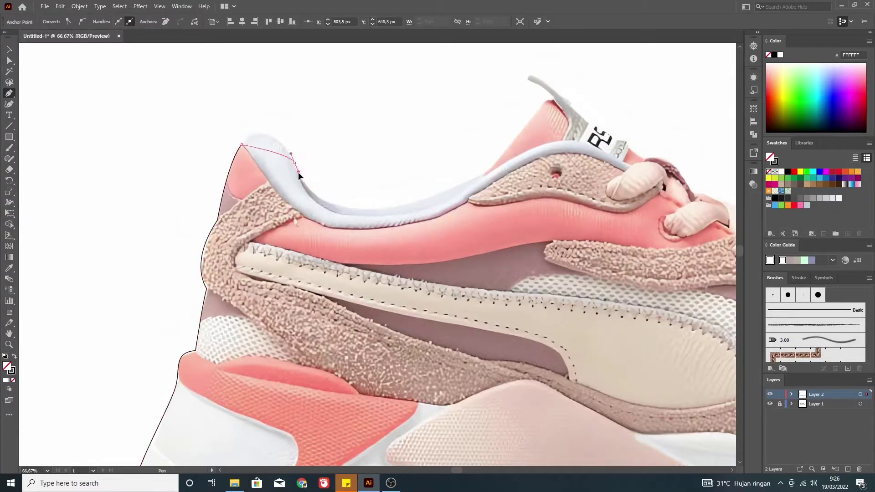
left_click_drag(417, 220, 549, 130)
left_click_drag(617, 113, 617, 116)
mouse_move(547, 98)
left_mouse_down()
mouse_move(557, 96)
mouse_move(548, 80)
left_mouse_up()
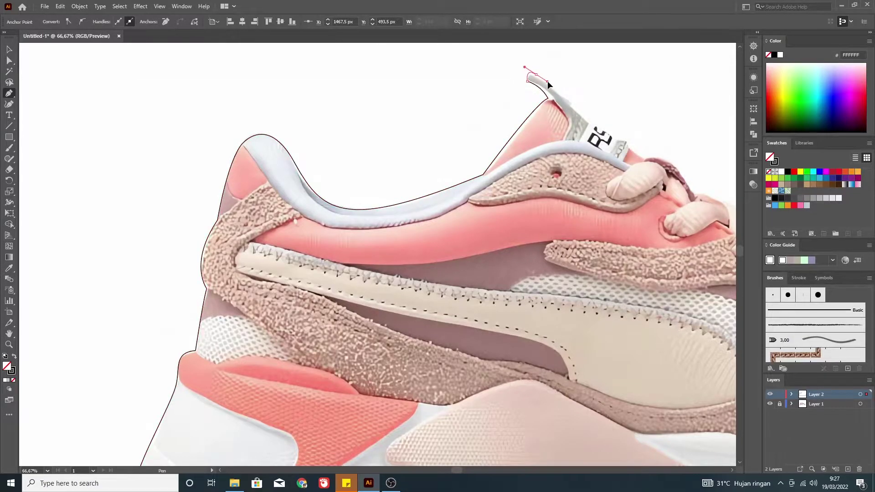
left_click_drag(618, 139, 635, 150)
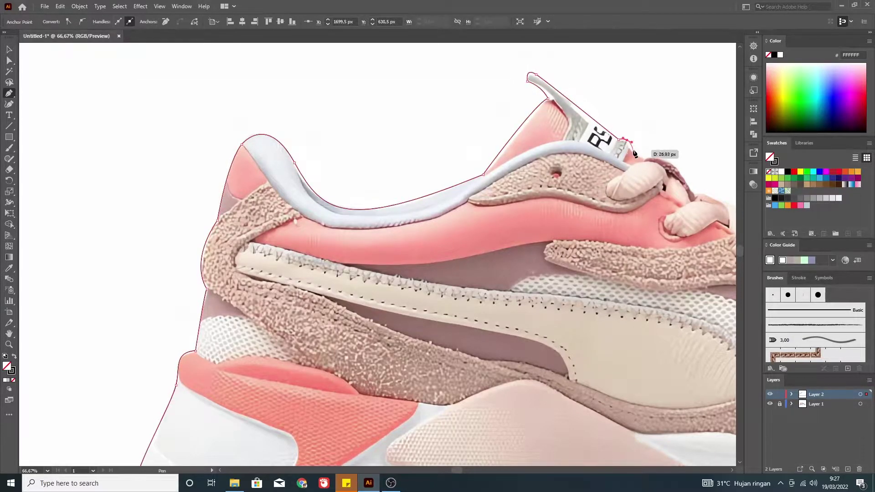
- Carry the outline down the laces to the toe to complete the silhouette
scroll(631, 146, "down", 3)
scroll(615, 251, "up", 3)
left_click_drag(545, 269, 593, 290)
left_click_drag(670, 312, 693, 319)
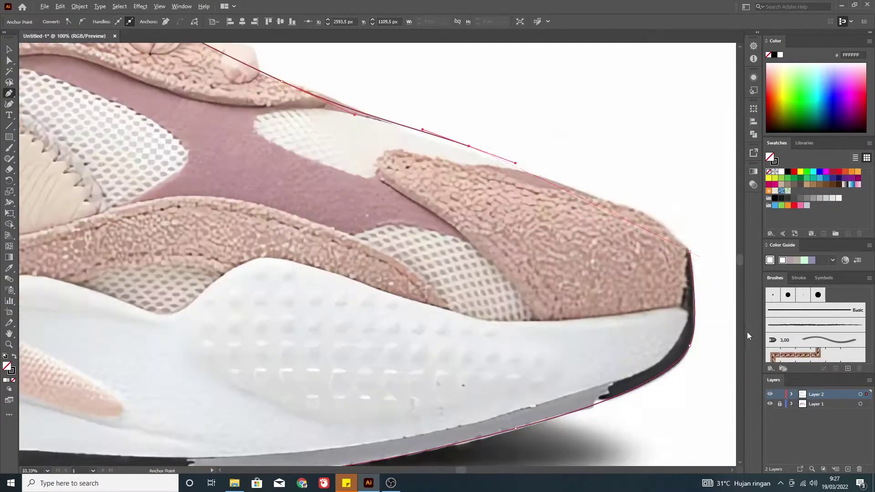
scroll(699, 286, "down", 3)
scroll(702, 269, "up", 2)
- Zoom out, select the shoe outline, and thicken its stroke to 9 pt
key("ctrl+0")
key("v")
key("ctrl+a")
left_click(107, 20)
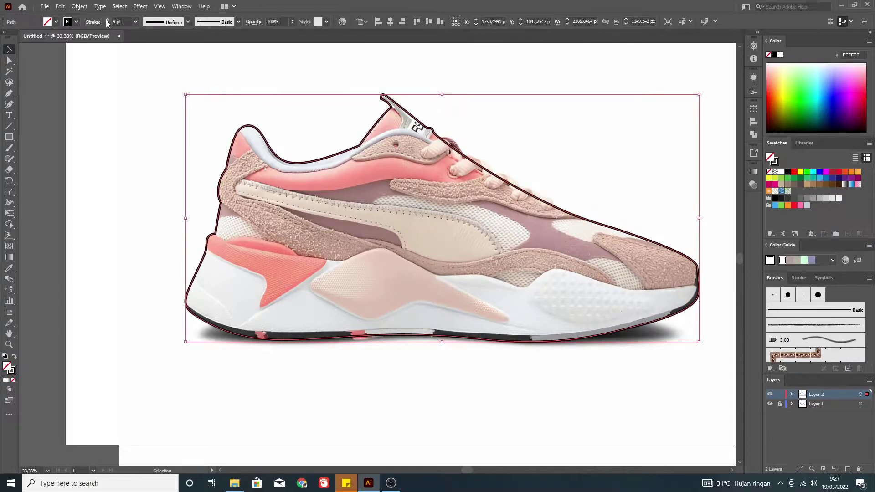
- Draw the toe cap panel outline along its curved top edge and down its side
left_click(135, 111)
key("p")
scroll(661, 255, "up", 2)
left_click(669, 249)
left_click_drag(439, 193, 416, 187)
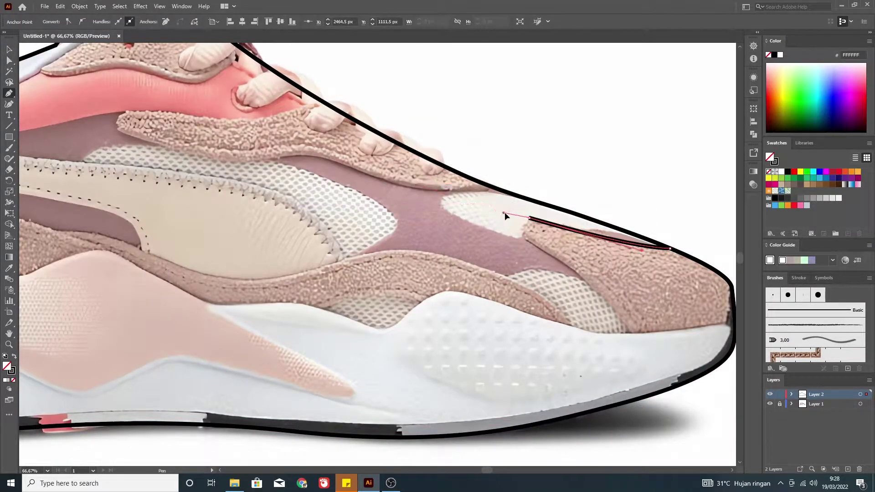
left_click(530, 218)
left_click(639, 358)
key("ctrl+minus")
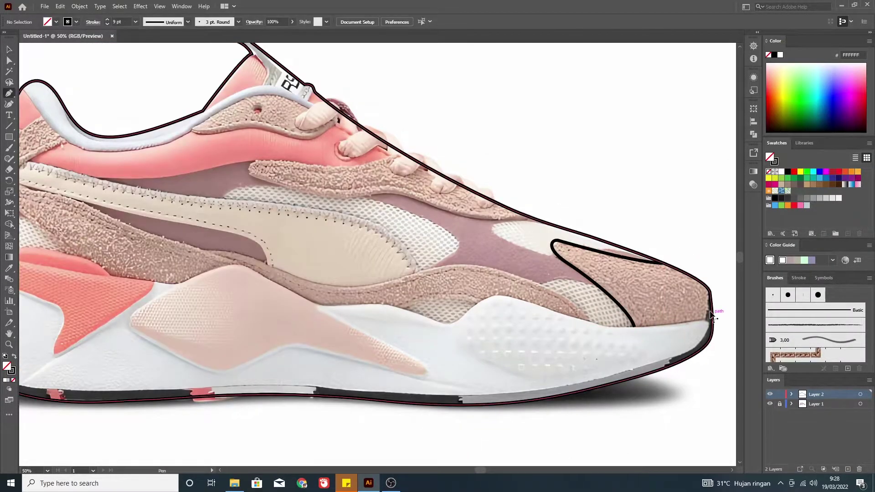
scroll(711, 314, "up", 2)
- Begin the midsole seam line at the toe, curving along the midsole's top edge
left_click(702, 340)
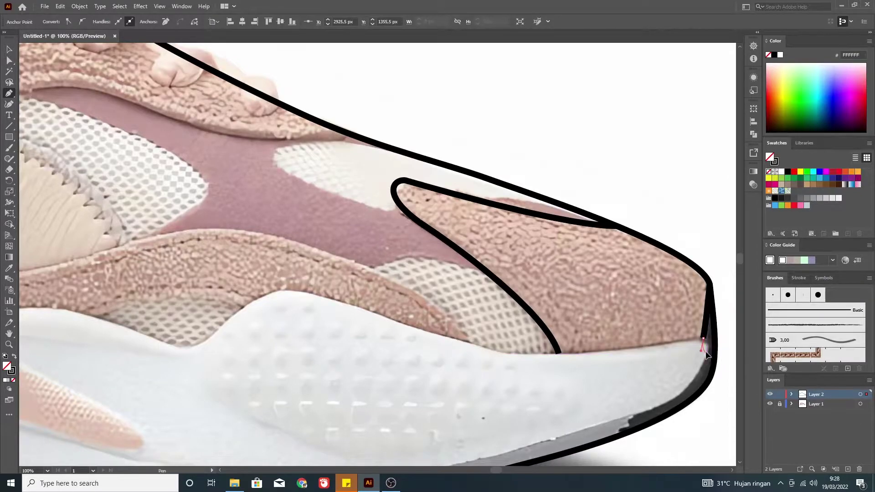
left_click_drag(581, 428, 573, 433)
scroll(572, 433, "down", 3)
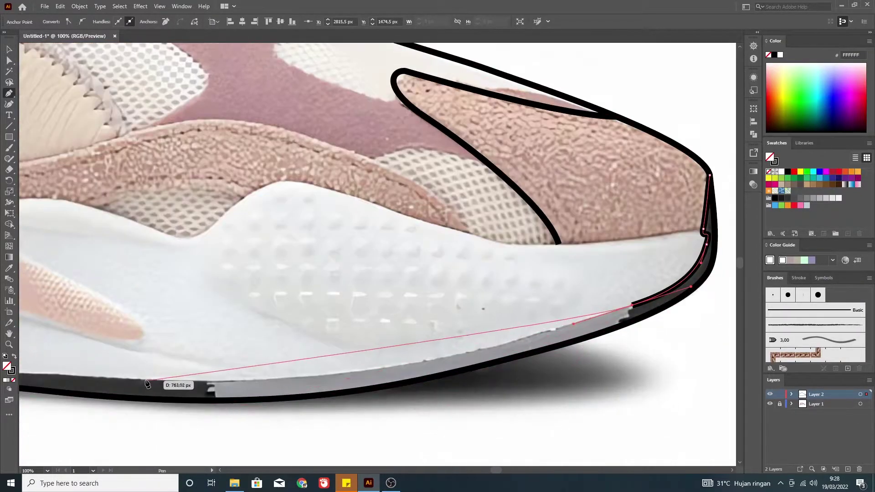
scroll(319, 401, "left", 5)
left_click_drag(339, 380, 41, 377)
scroll(41, 378, "down", 4)
scroll(78, 391, "up", 2)
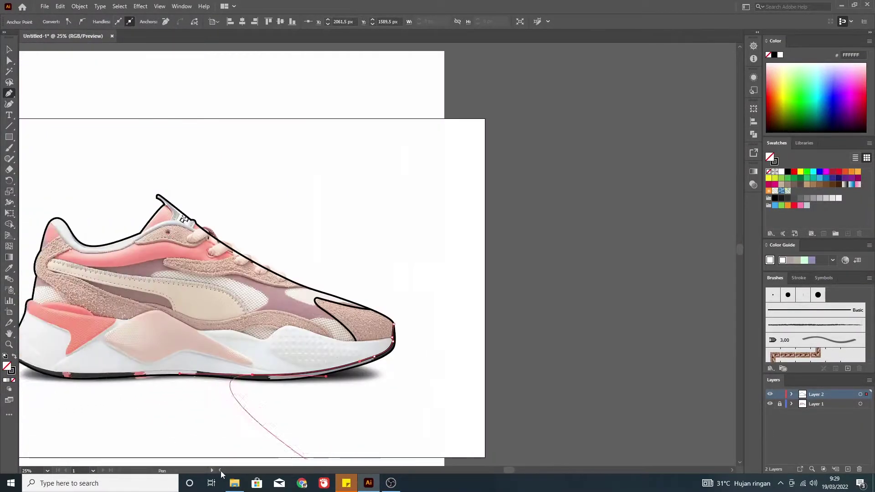
scroll(221, 469, "up", 3)
scroll(189, 404, "left", 4)
mouse_move(330, 401)
left_mouse_down()
mouse_move(46, 422)
mouse_move(56, 421)
left_mouse_up()
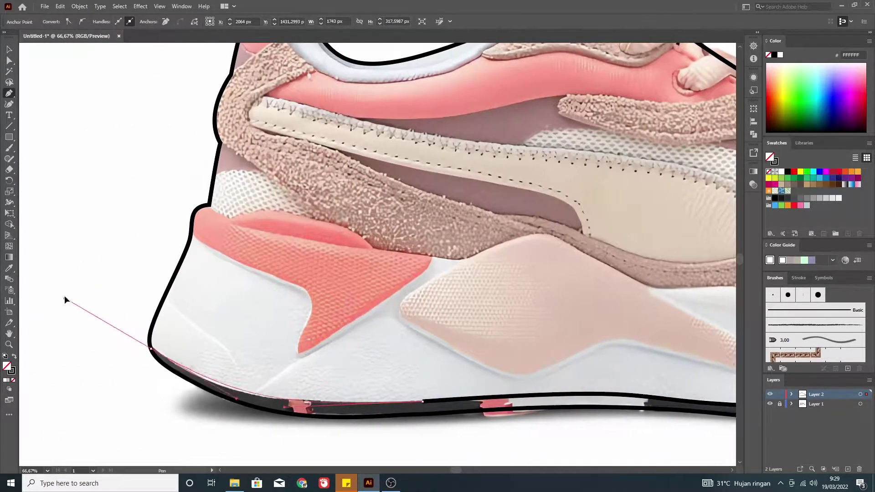
scroll(182, 401, "left", 3)
left_click_drag(235, 401, 67, 297)
scroll(78, 131, "down", 3)
scroll(645, 225, "up", 3)
- Continue the wavy seam line to the heel and finish it as a black stroke
left_click_drag(680, 204, 547, 214)
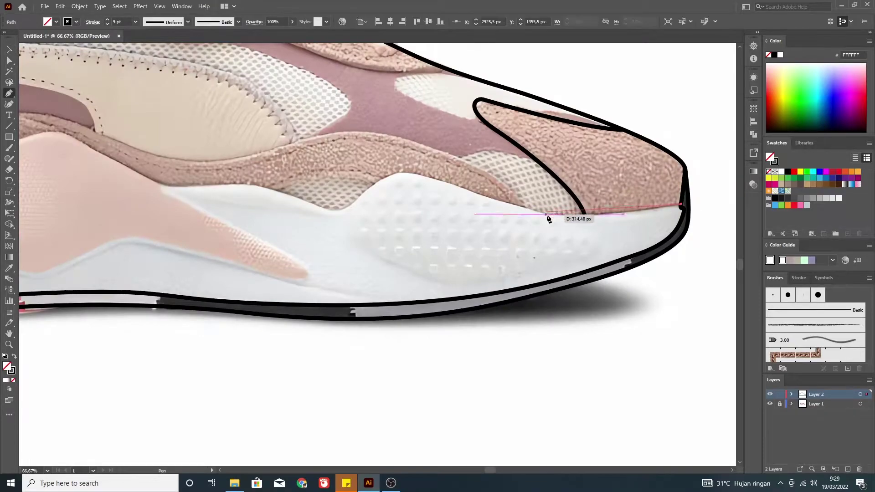
left_click_drag(491, 209, 491, 209)
left_click_drag(399, 172, 371, 175)
left_click_drag(338, 212, 322, 212)
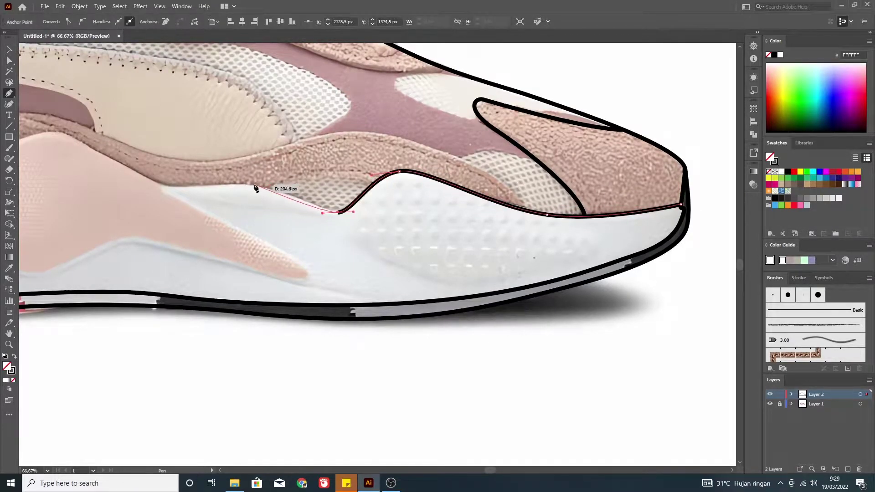
mouse_move(168, 189)
left_mouse_down()
mouse_move(147, 182)
mouse_move(141, 164)
left_mouse_up()
scroll(146, 181, "left", 3)
scroll(147, 182, "up", 1)
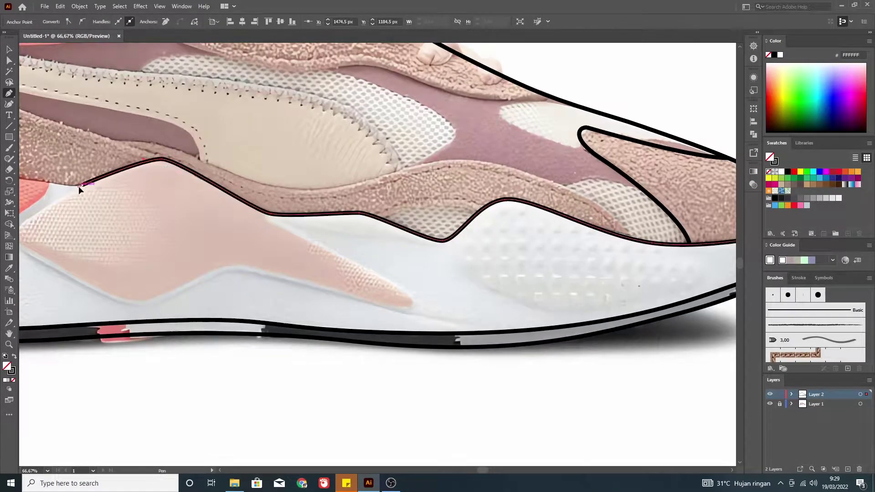
left_click_drag(81, 191, 65, 193)
scroll(81, 191, "down", 3)
scroll(61, 227, "up", 3)
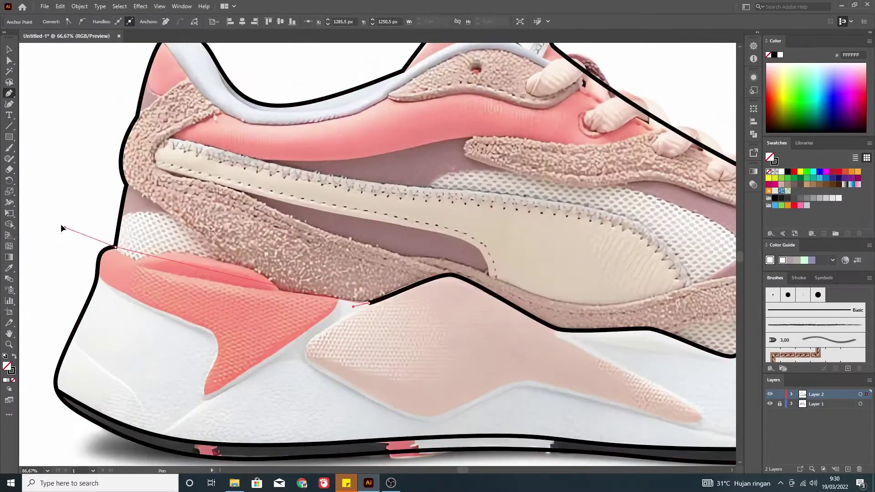
left_click_drag(110, 219, 110, 219)
scroll(92, 108, "down", 3)
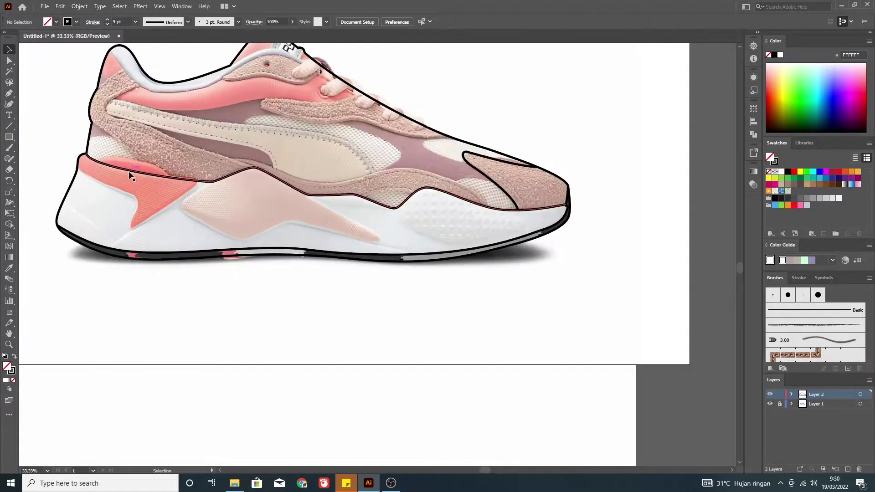
scroll(505, 227, "up", 3)
left_click(391, 179)
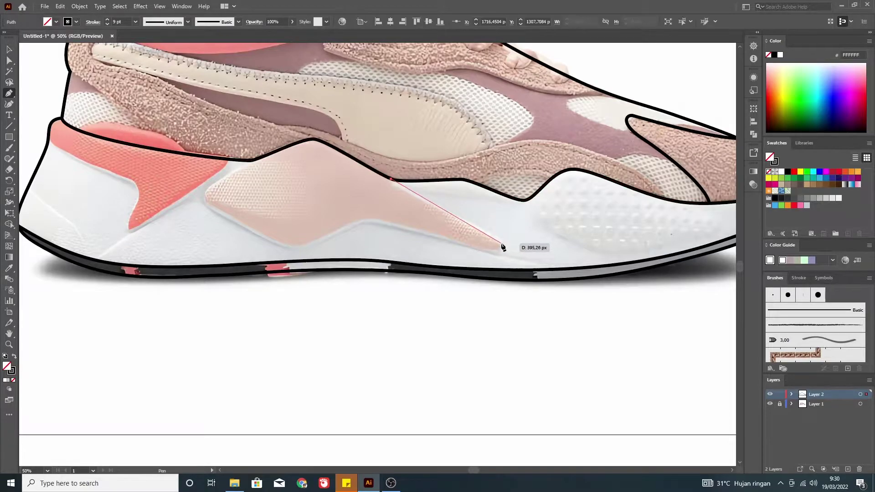
- Close the pink midsole diamond shape and slightly round its pointed tip
left_click_drag(504, 247, 521, 264)
left_click(202, 195)
left_click(254, 161)
left_click(391, 180)
key("a")
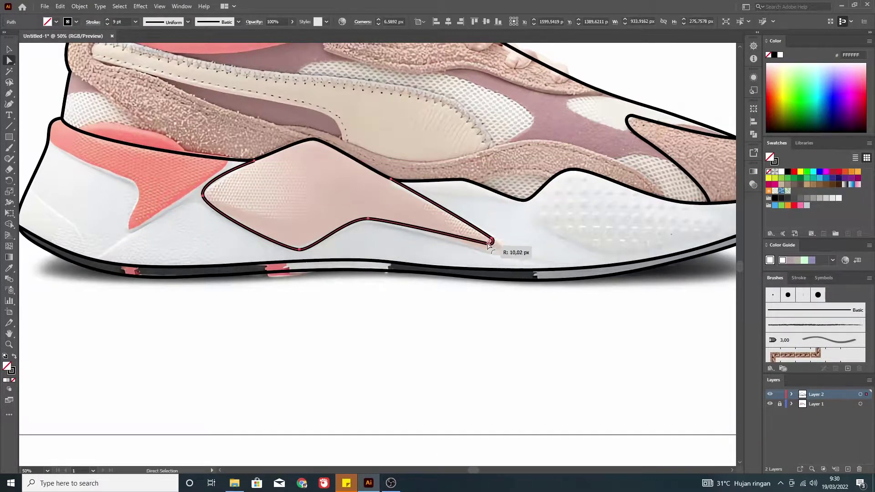
left_click_drag(494, 253, 499, 249)
left_click(510, 225)
- Outline the coral heel panel as a closed shape with a curved lower edge
key("p")
left_click(229, 160)
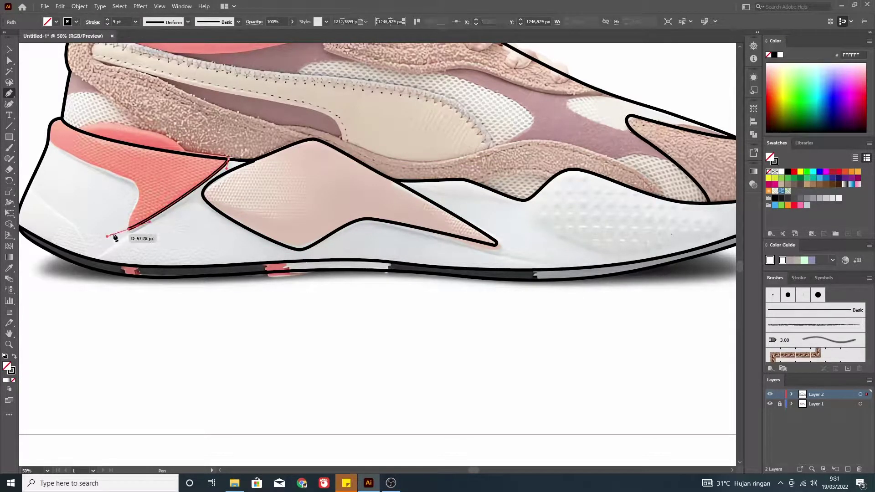
left_click_drag(108, 238, 110, 237)
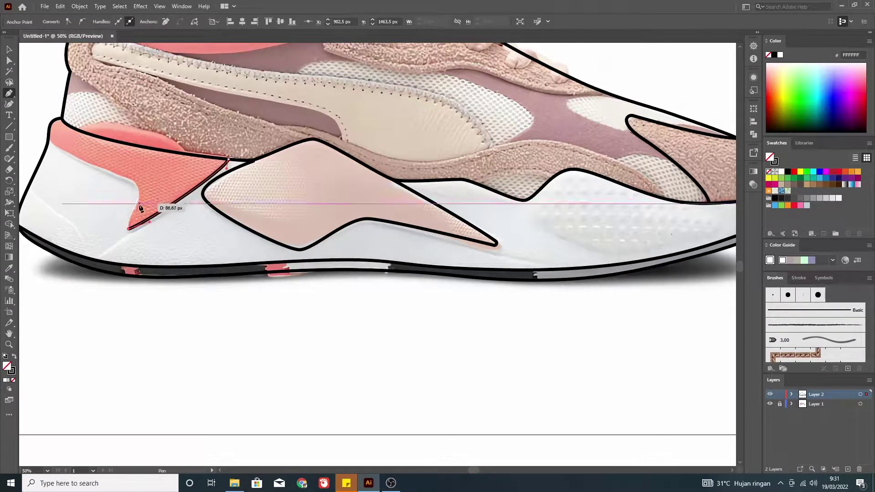
left_click(44, 130)
- Draw a curved line along the upper's lower edge through the trough to the heel
left_click(664, 198)
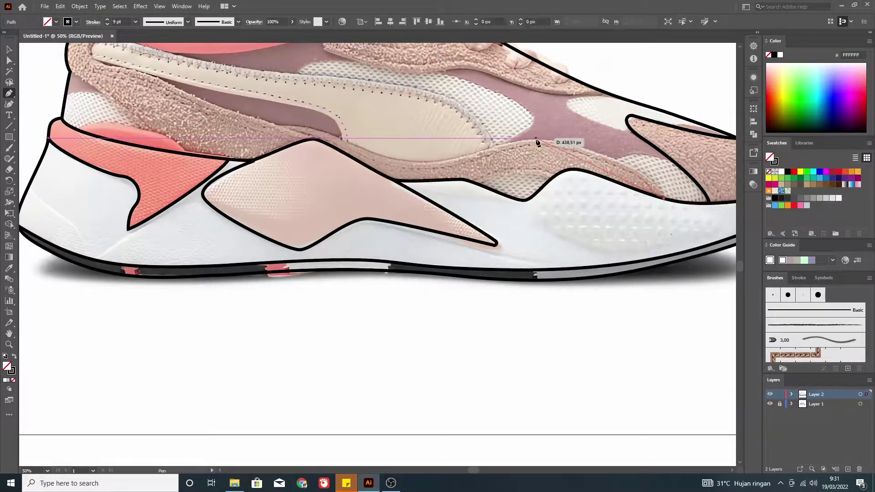
left_click_drag(452, 162, 356, 148)
left_click(277, 124)
key("v")
key("p")
- Draw a straight line across the side panel
left_click(219, 107)
scroll(183, 128, "up", 3)
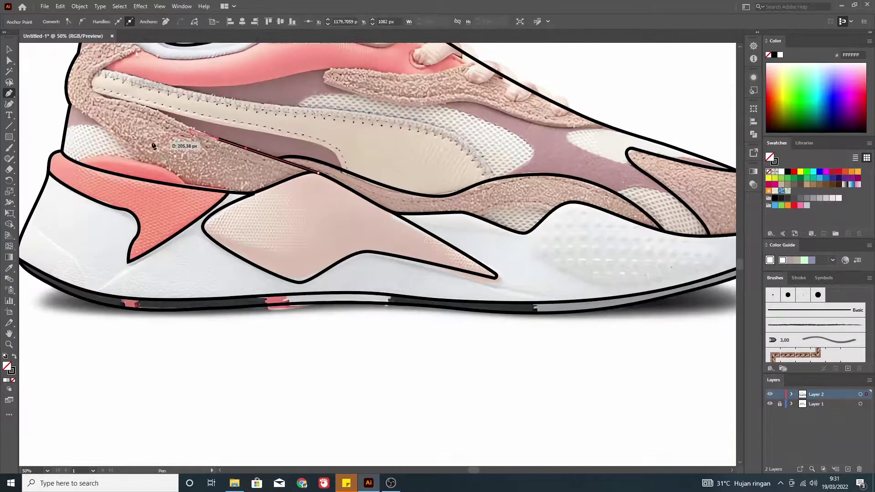
scroll(135, 78, "up", 2)
left_click(115, 91)
key("v")
scroll(221, 158, "up", 1)
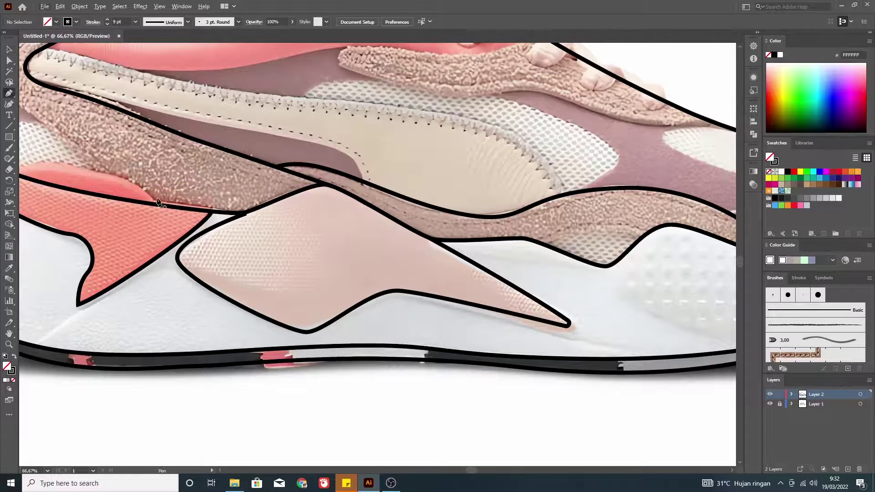
- Draw a closed shape on the heel side
left_click(160, 203)
scroll(88, 185, "up", 1)
scroll(88, 185, "left", 2)
left_click_drag(69, 188, 69, 187)
key("v")
- Trace the side stripe's lower and top edges, curving the top edge toward the toe
left_click(382, 160)
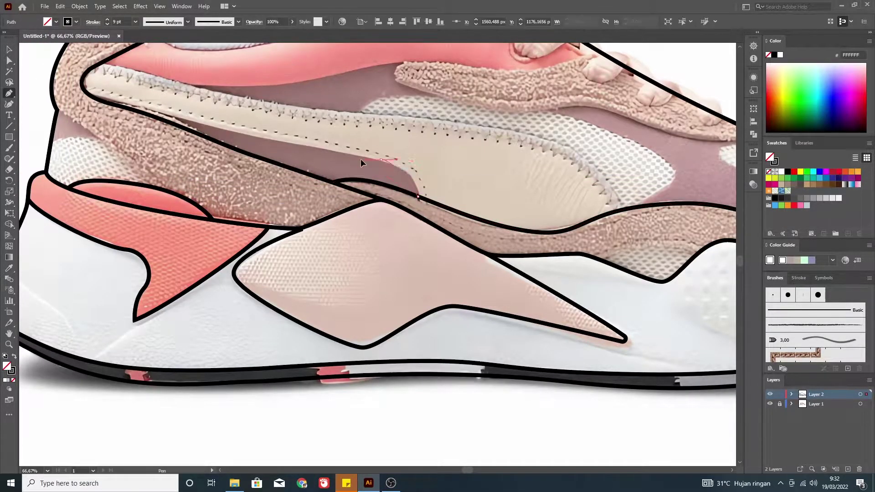
left_click(338, 150)
left_click(142, 115)
left_click(86, 93)
scroll(29, 70, "left", 2)
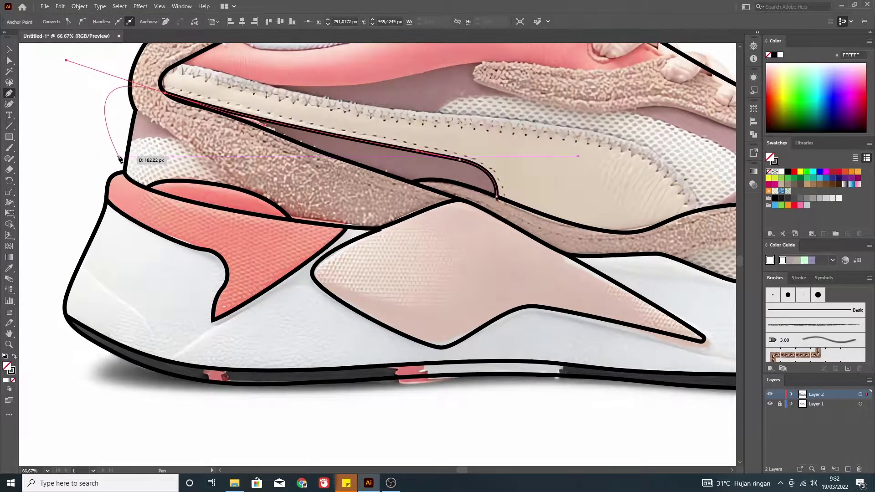
key("Escape")
left_click(181, 87)
left_click(418, 133)
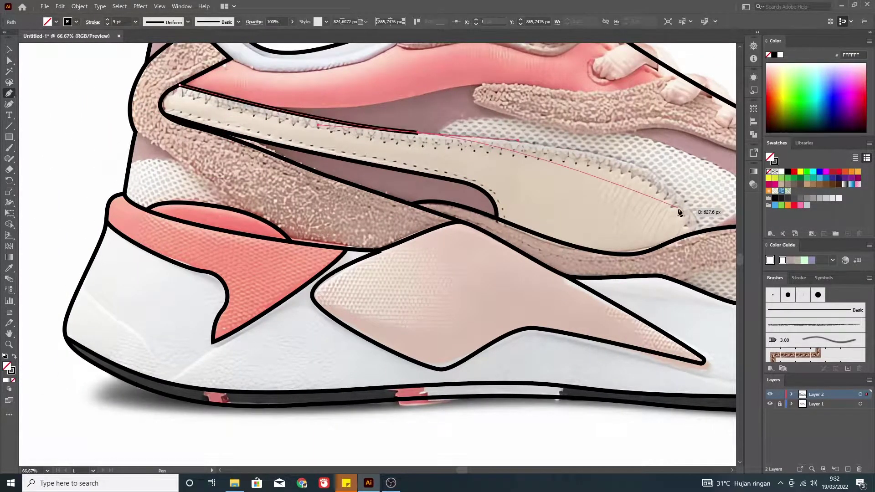
left_click_drag(699, 233, 728, 323)
key("Escape")
- Add curved lines around the stripe's end, on the heel, and along the toe side panel
left_click(243, 212)
left_click_drag(135, 132, 105, 120)
key("Escape")
left_click(180, 159)
left_click_drag(129, 165, 108, 181)
key("Escape")
scroll(108, 181, "down", 3)
scroll(450, 165, "up", 3)
left_click(420, 255)
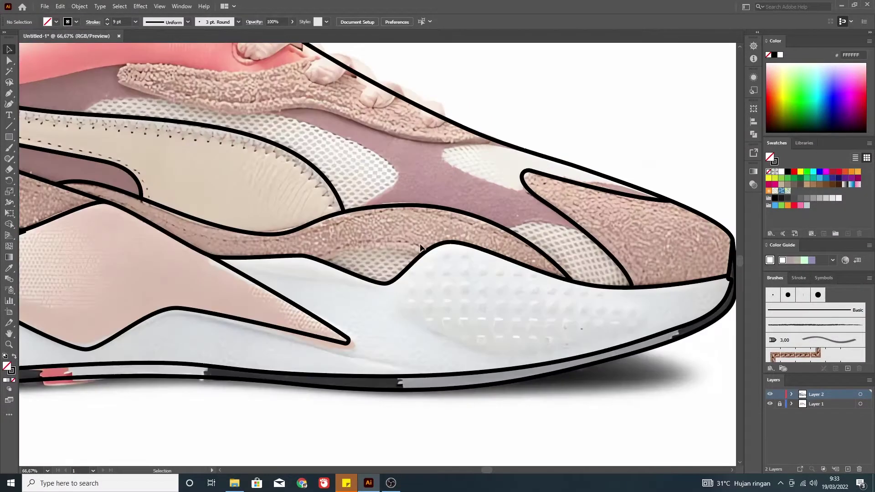
left_click_drag(321, 261, 268, 281)
key("Escape")
scroll(420, 190, "down", 3)
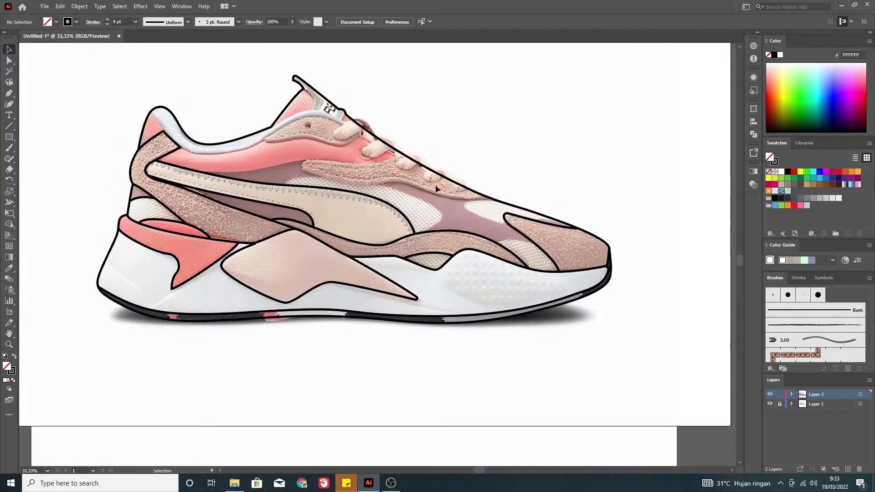
- Trace another curved black outline edge across the shoe's upper
scroll(420, 190, "up", 2)
left_click(490, 199)
left_click_drag(342, 172, 342, 176)
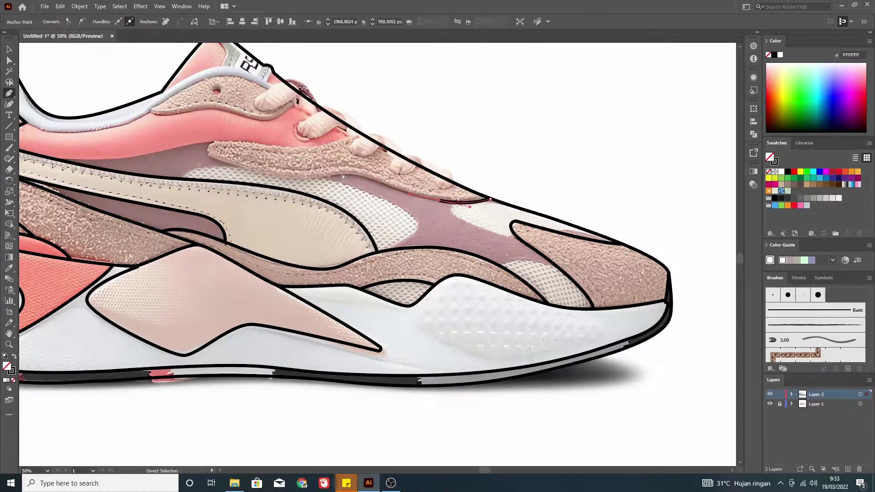
left_click_drag(203, 123, 194, 115)
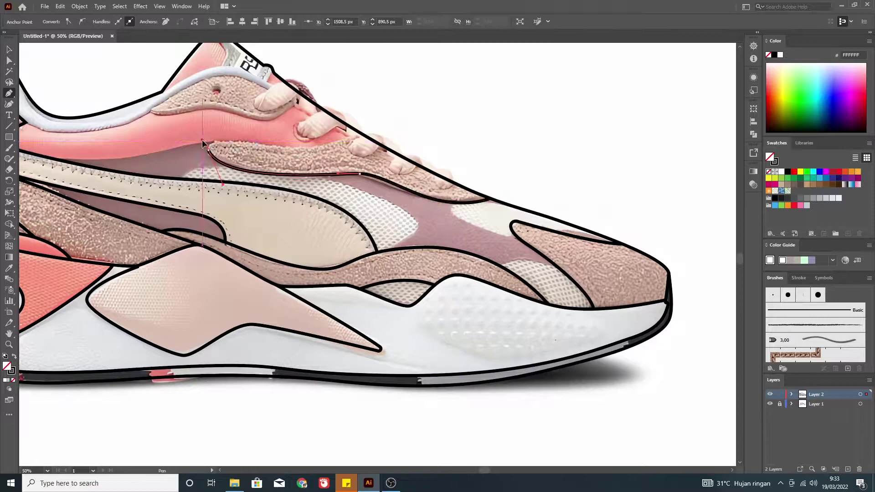
left_click(360, 133)
key("Escape")
key("v")
key("p")
key("v")
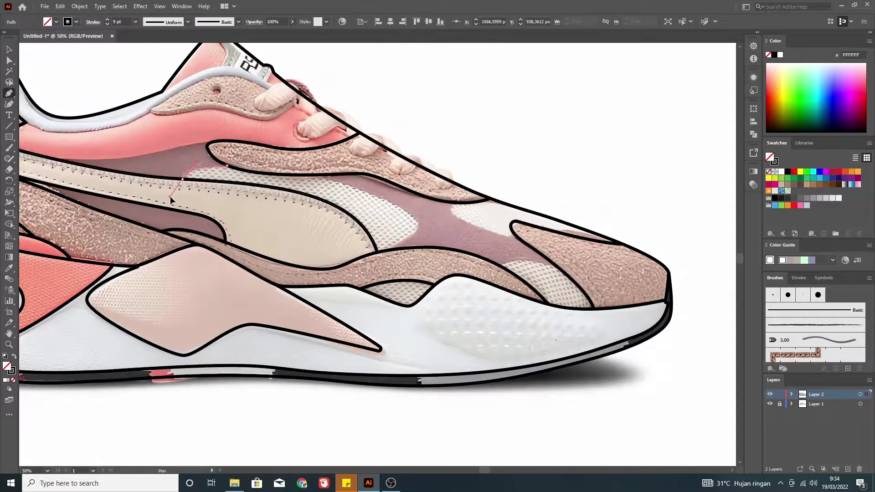
- Outline the swoosh edge and the curve along its top
left_click_drag(170, 196, 166, 95)
key("p")
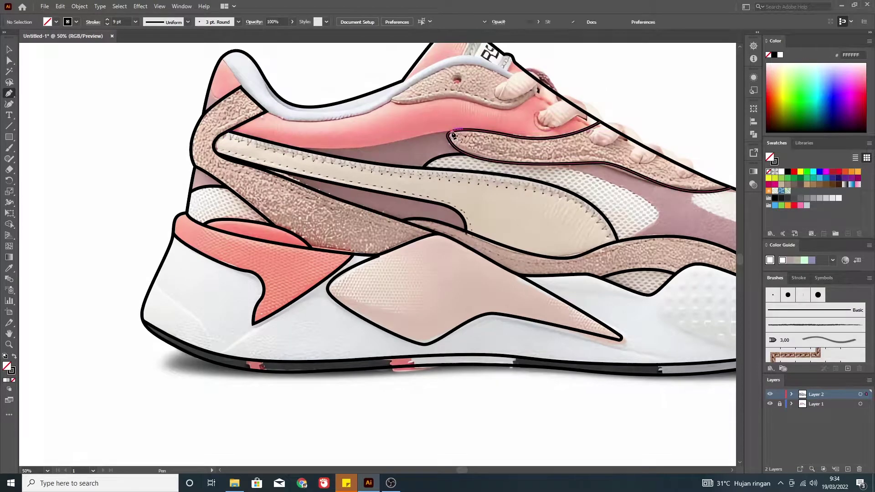
left_click(451, 133)
left_click_drag(345, 157, 284, 152)
left_click(365, 146, "ctrl")
scroll(579, 239, "up", 3)
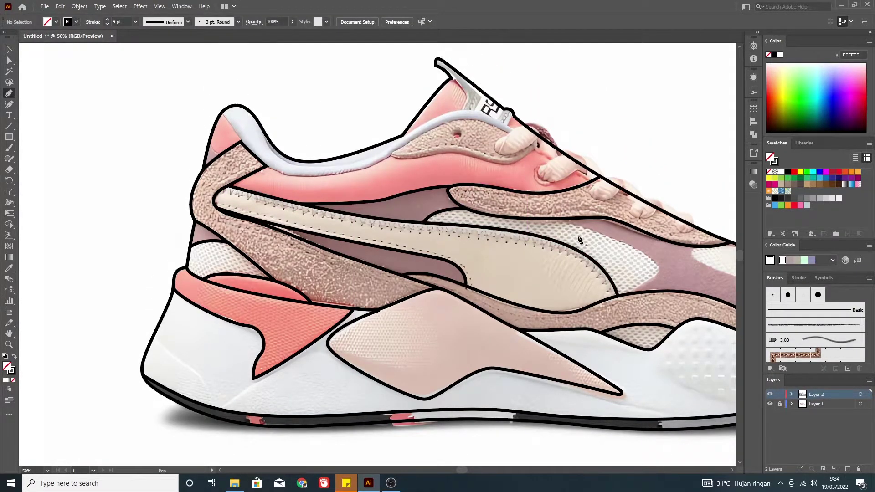
scroll(579, 239, "down", 1)
scroll(578, 239, "right", 3)
- Add curved panel outlines across the midfoot and near the toe panel
left_click(399, 180)
left_click_drag(511, 227, 513, 251)
left_click(513, 246, "ctrl")
left_click_drag(552, 207, 548, 218)
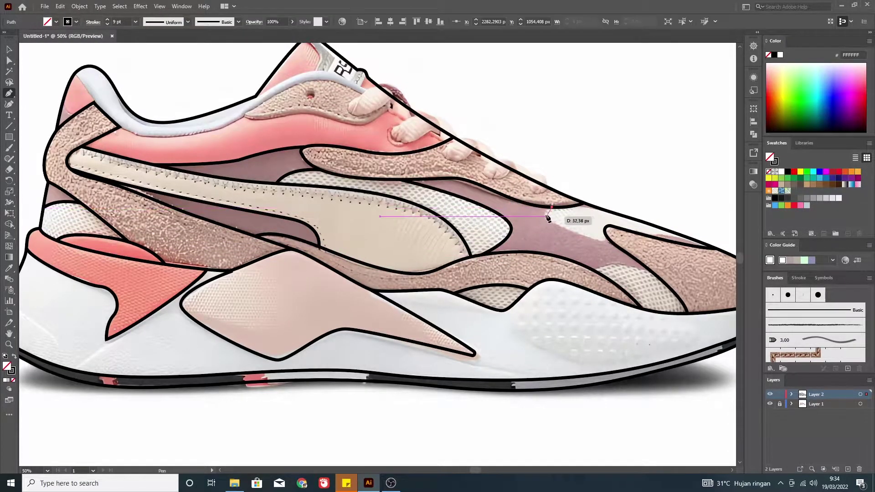
left_click(606, 242)
left_click(611, 257, "ctrl")
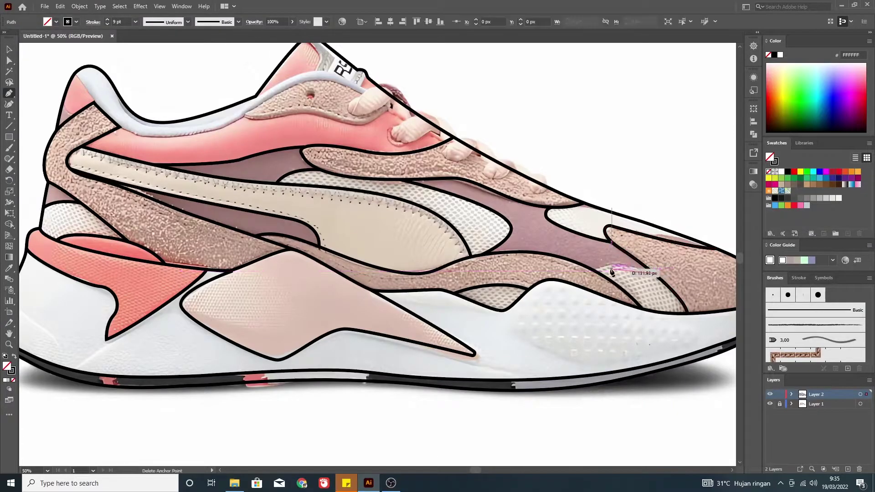
- Draw the first oval lace loop, then cut out the diagonal line inside it
key("ctrl+0")
key("ctrl+y")
key("ctrl+y")
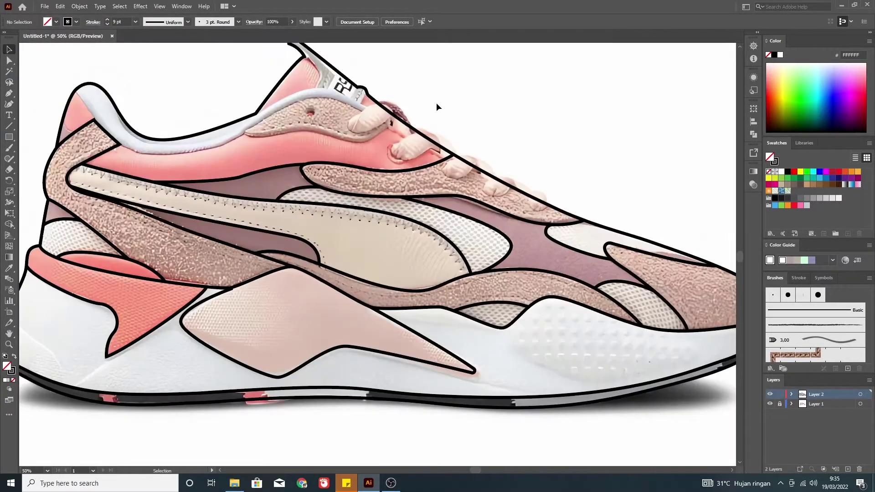
scroll(564, 285, "up", 5)
left_click_drag(578, 282, 578, 283)
left_click_drag(596, 235, 597, 233)
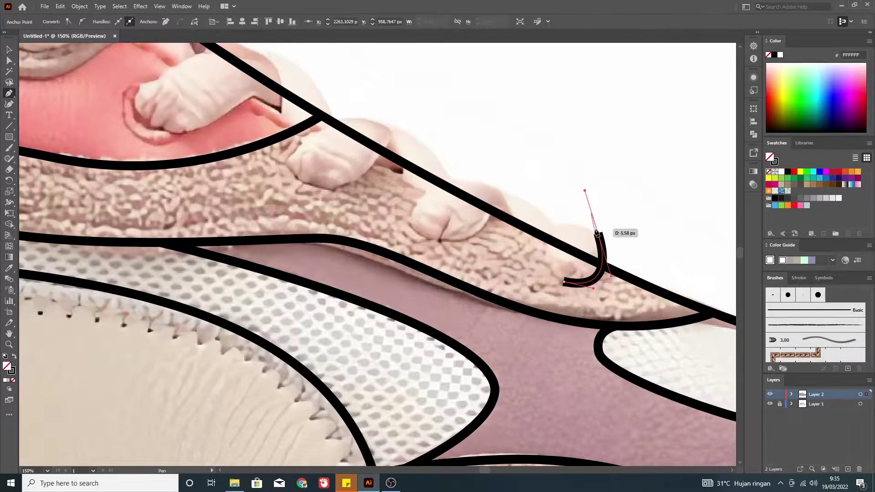
left_click(564, 283)
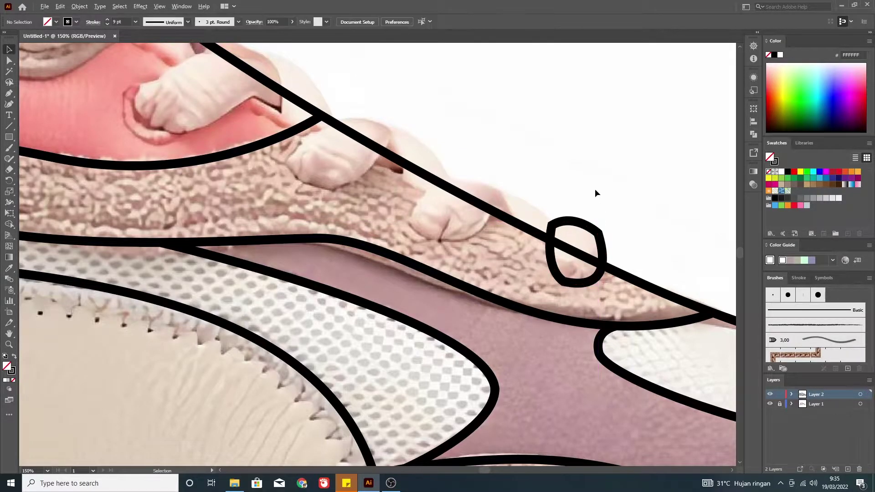
left_click(616, 277, "ctrl")
left_click(600, 268)
key("Delete")
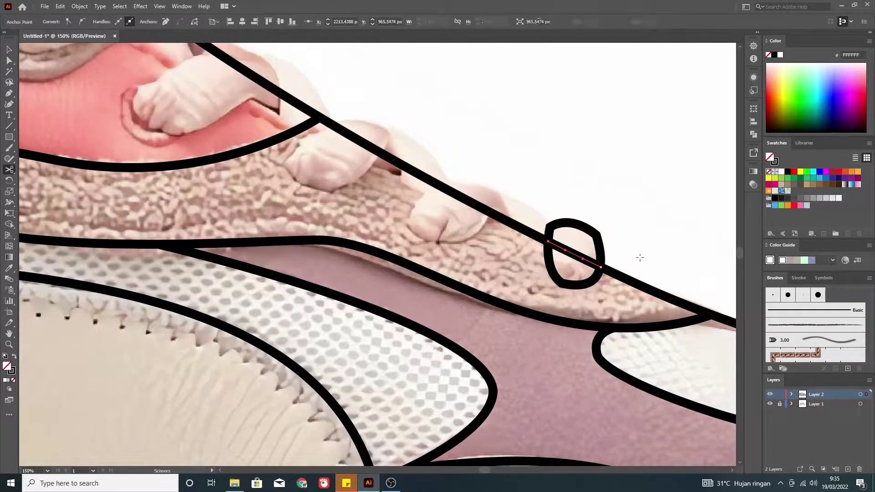
- Draw two more closed lace loops beside the first oval
key("v")
mouse_move(500, 193)
left_mouse_down()
mouse_move(529, 194)
mouse_move(539, 212)
left_mouse_up()
key("v")
left_click(554, 171)
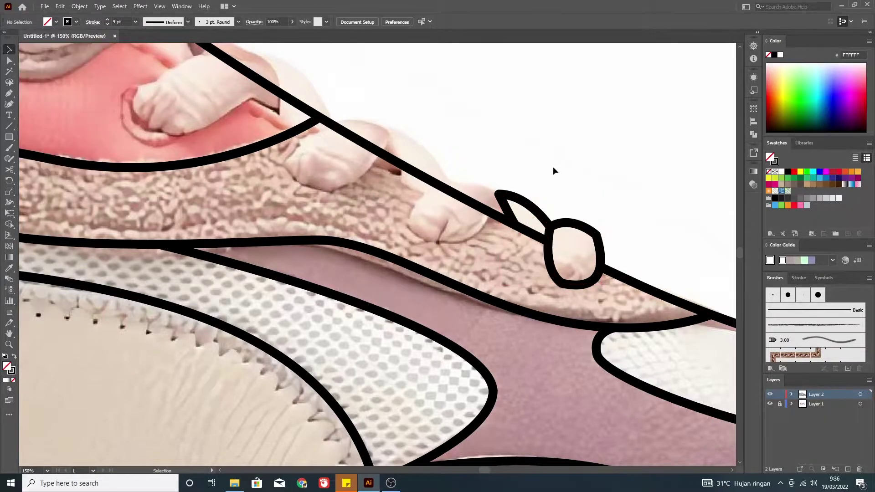
left_click(500, 195)
key("ctrl+equal")
left_click_drag(447, 232, 454, 234)
left_click_drag(392, 290, 403, 309)
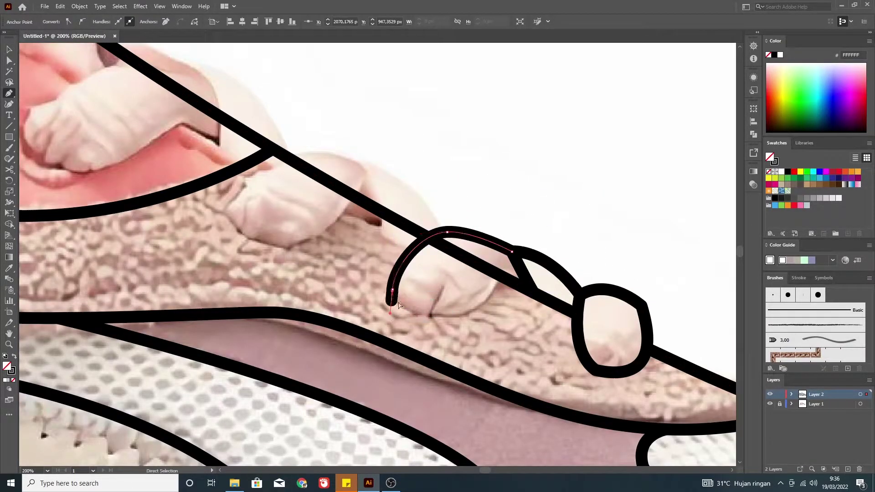
left_click_drag(529, 303, 540, 293)
left_click(522, 276)
- Outline the upper lace loop as a closed curved path
left_click(447, 231)
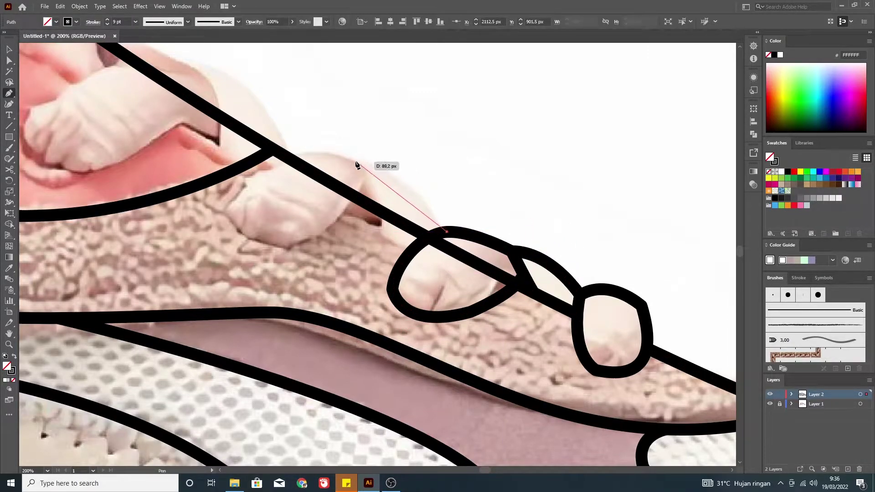
left_click_drag(356, 161, 314, 167)
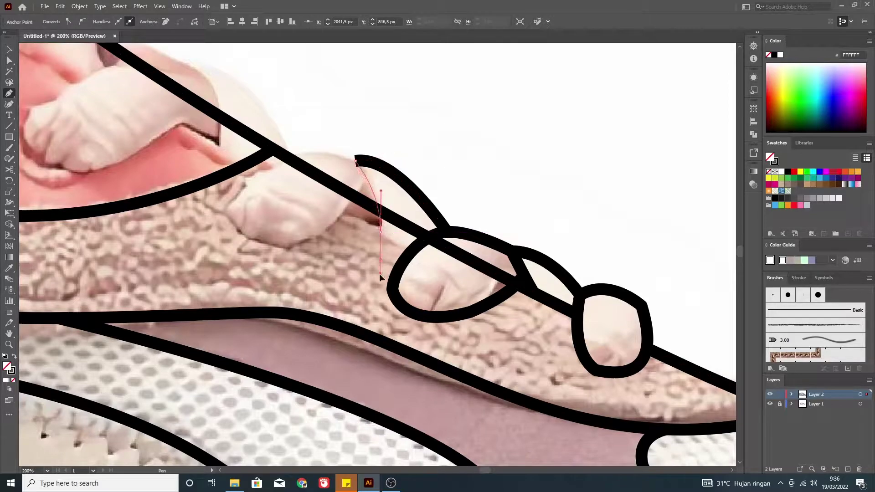
key("v")
left_click(356, 161)
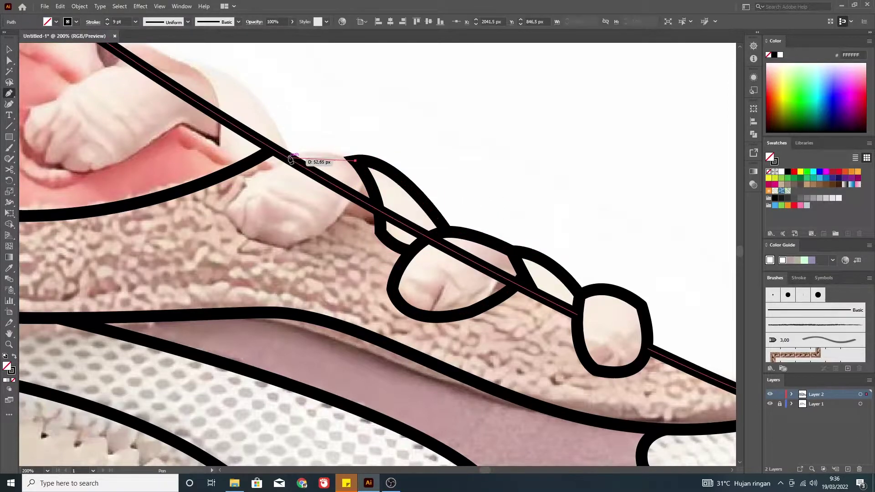
left_click_drag(288, 157, 313, 142)
left_click_drag(227, 211, 222, 224)
left_click_drag(356, 161, 400, 146)
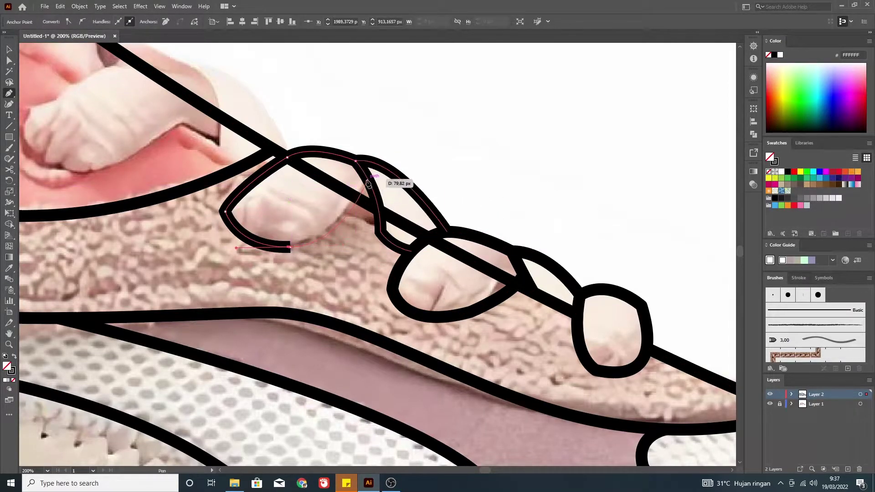
- Cut the diagonal lacing line and delete the piece inside the loops
key("v")
left_click(356, 206)
key("c")
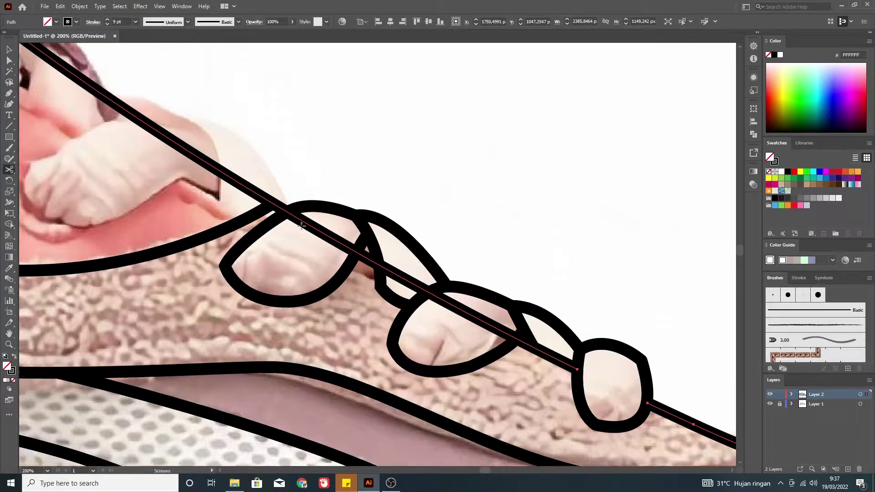
key("ctrl+minus")
key("ctrl+minus")
key("Delete")
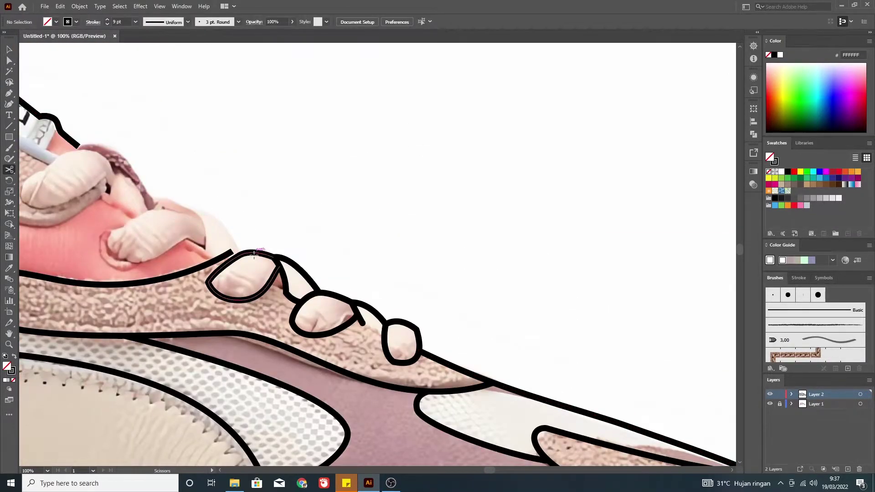
key("v")
- Begin a new pen path at the laces running up toward the tongue
scroll(401, 242, "up", 2)
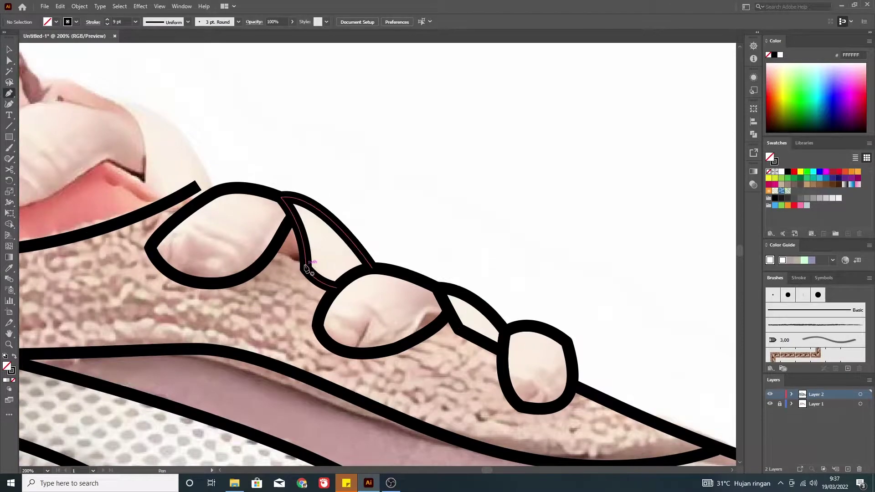
scroll(371, 178, "down", 2)
scroll(146, 193, "left", 3)
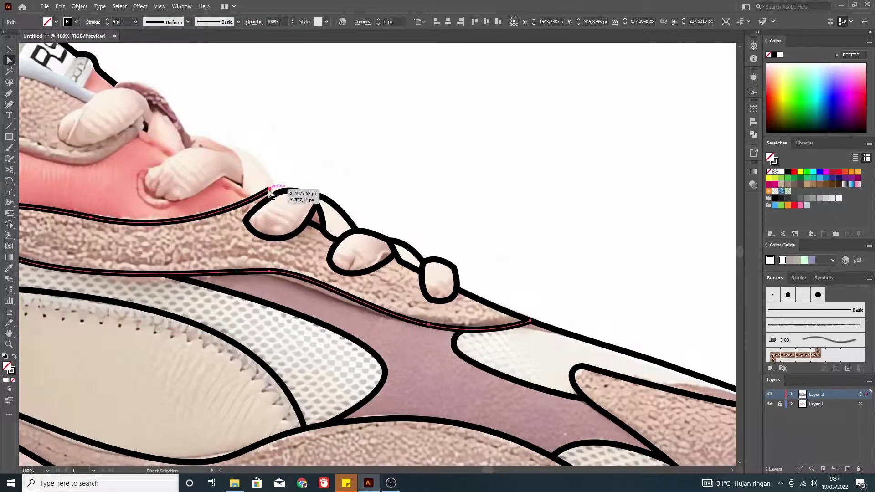
scroll(165, 146, "left", 2)
scroll(165, 145, "up", 1)
key("p")
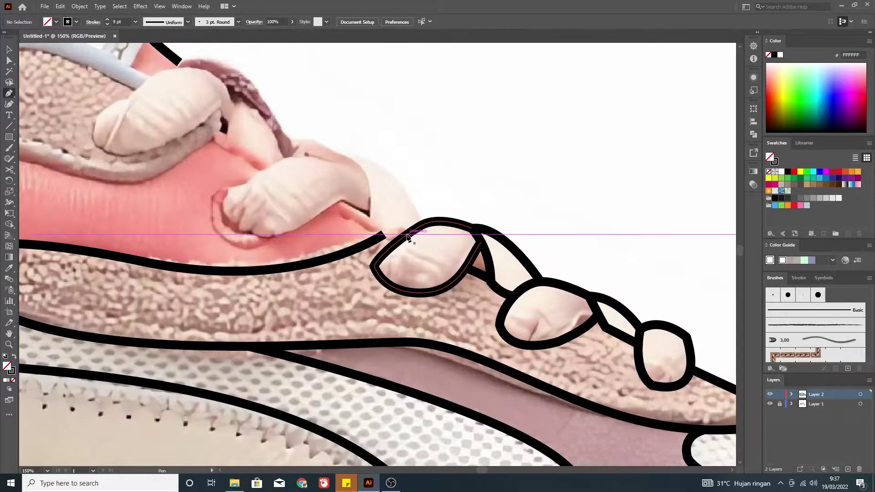
left_click(404, 234)
scroll(206, 156, "up", 2)
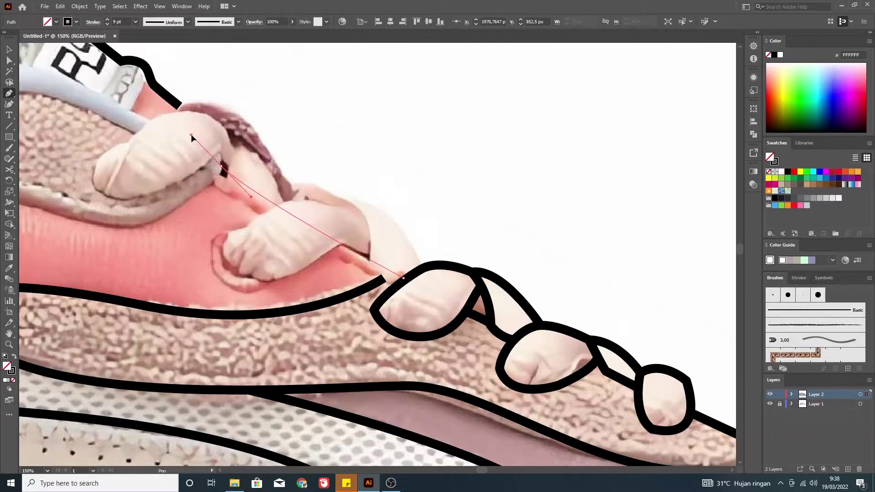
left_click(191, 134)
scroll(191, 134, "down", 2)
scroll(135, 121, "up", 1)
scroll(136, 122, "down", 1)
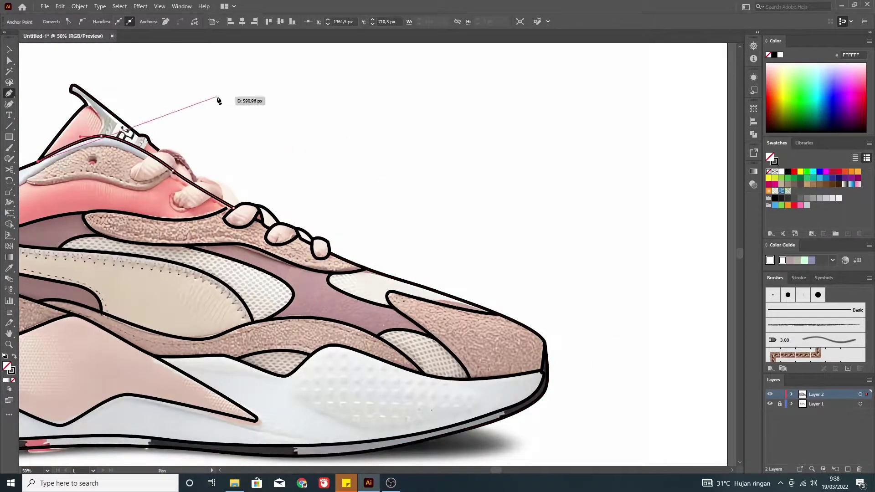
- Extend the lace outline with curved segments, dismissing a Scissors warning
scroll(217, 146, "up", 2)
key("a")
left_click(219, 181)
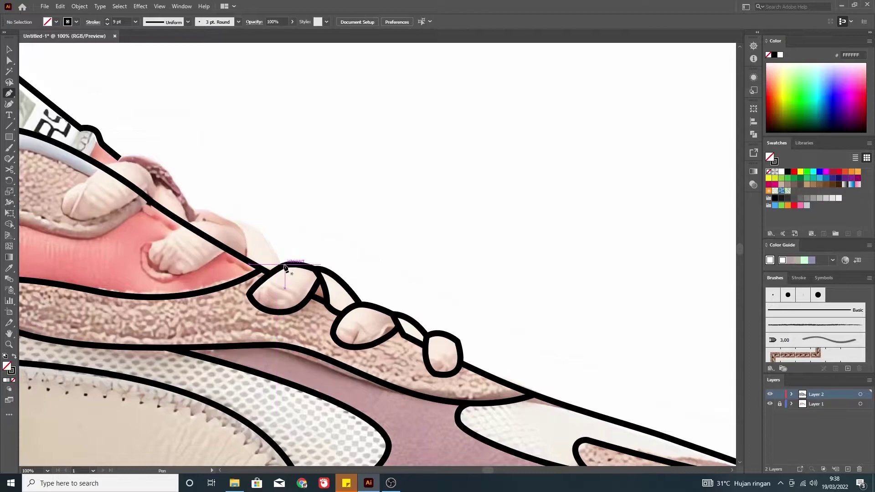
left_click_drag(181, 210, 172, 217)
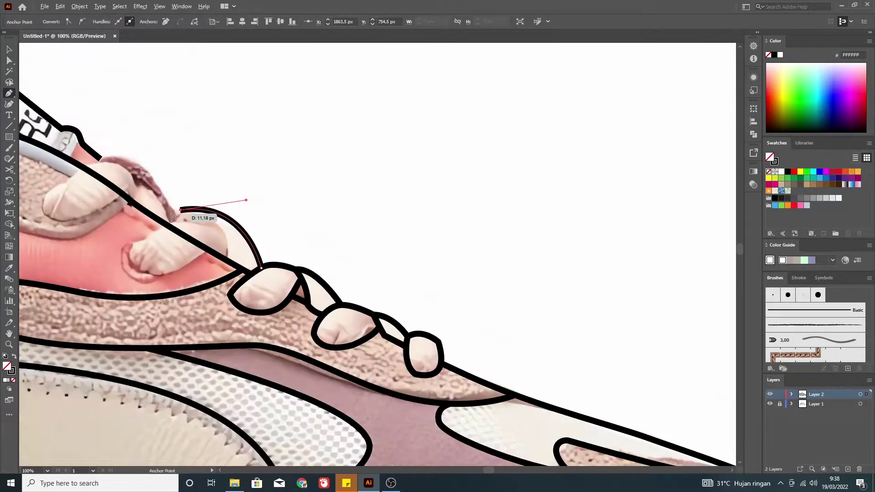
scroll(172, 217, "up", 1)
left_click_drag(116, 138, 144, 145)
key("c")
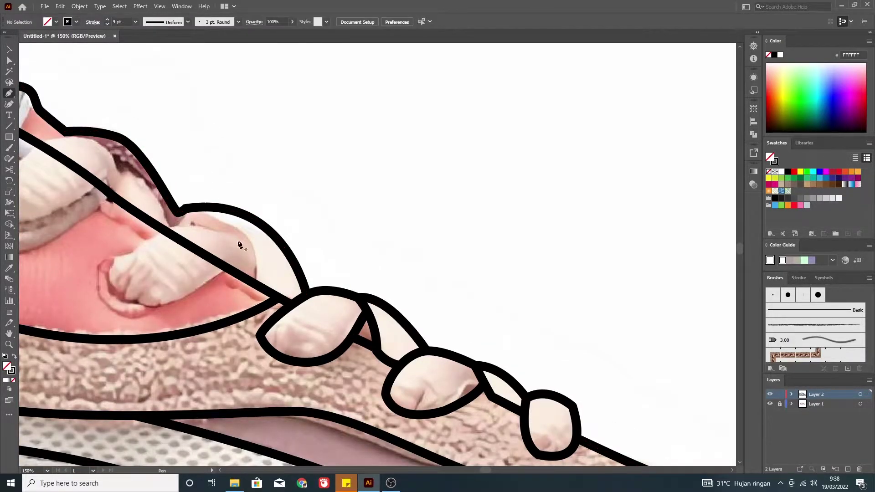
left_click(122, 187)
left_click(525, 253)
key("v")
left_click(229, 236)
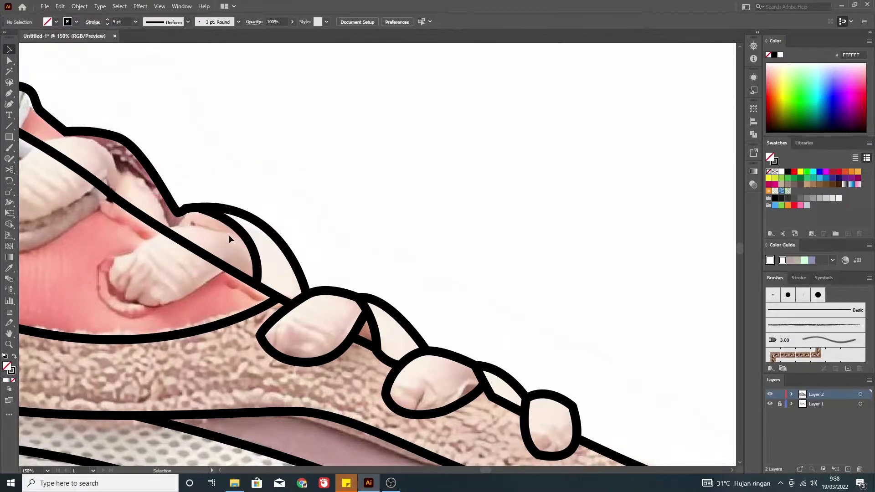
- Curve outlines around the lace tip and add another stroke nearby
left_click_drag(154, 246, 153, 241)
left_click(244, 289)
left_click(243, 233)
key("ctrl+minus")
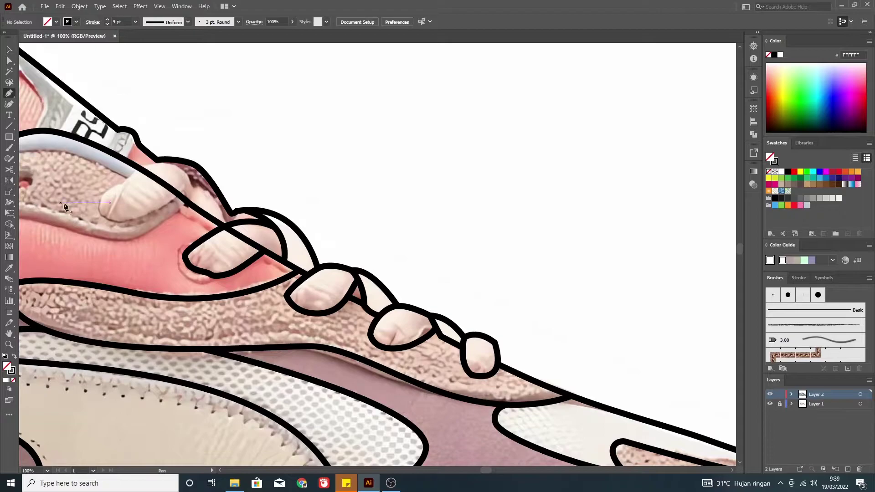
left_click_drag(179, 213, 188, 208)
left_click(163, 234, "ctrl")
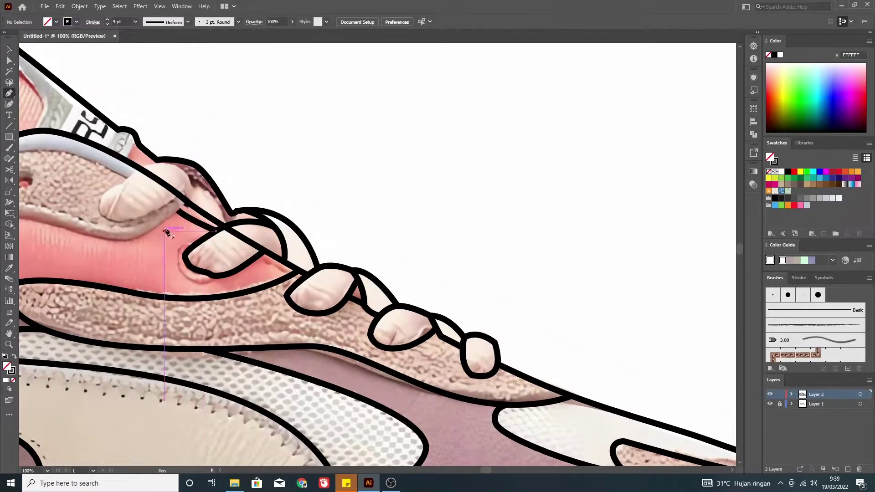
- Outline the fifth lace loop near the top of the tongue
left_click(99, 201)
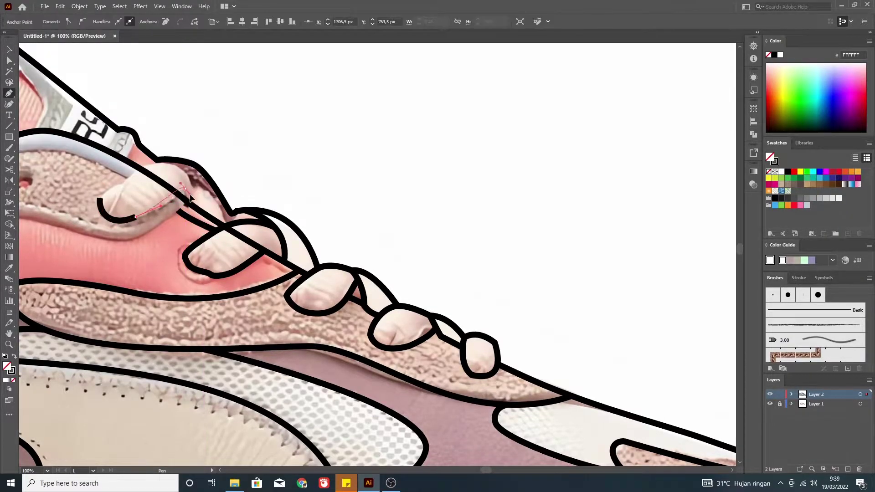
left_click_drag(191, 206, 191, 194)
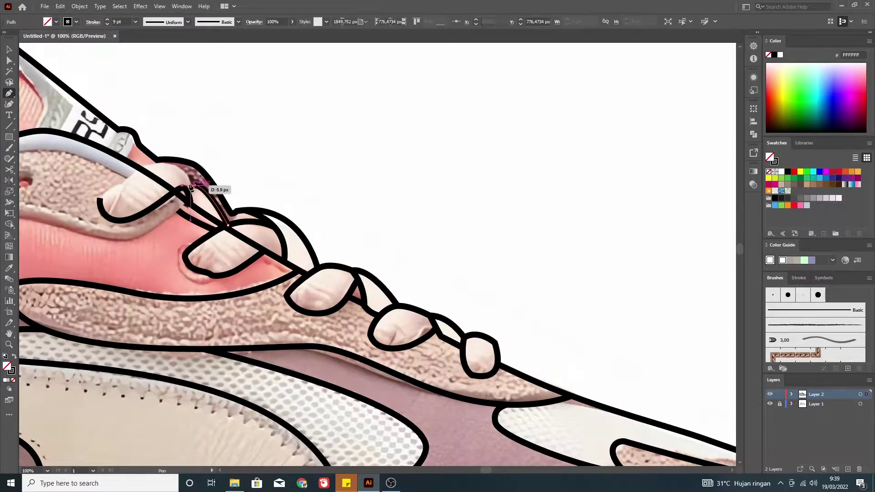
left_click(195, 186)
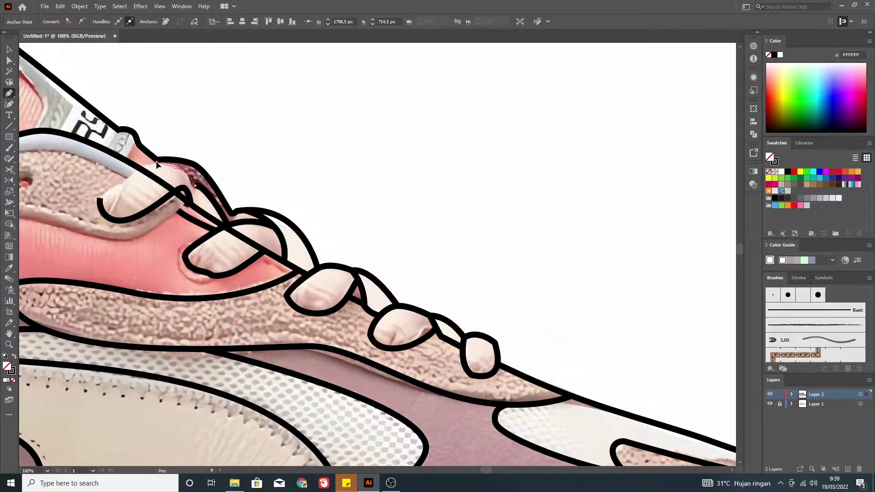
left_click(101, 213)
key("c")
left_click(265, 250)
- Cut the long edge paths where they cross the laces
left_click(224, 226)
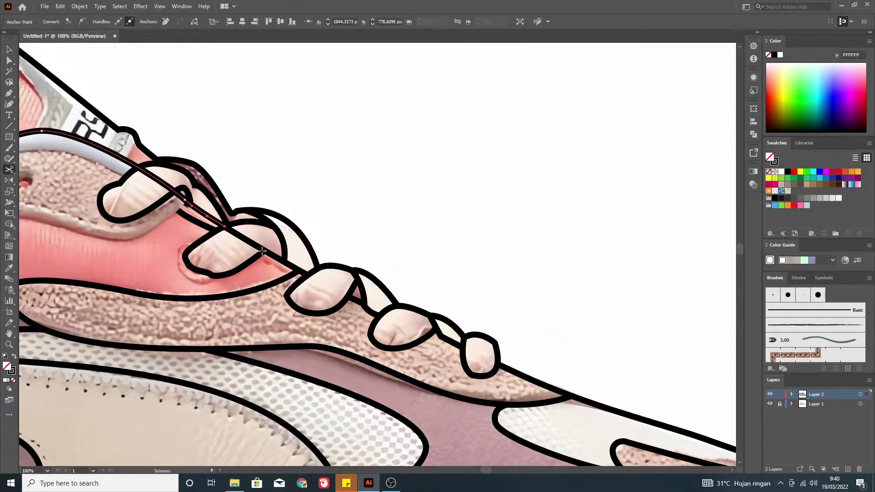
scroll(376, 217, "down", 3)
scroll(194, 142, "up", 2)
scroll(193, 143, "up", 2)
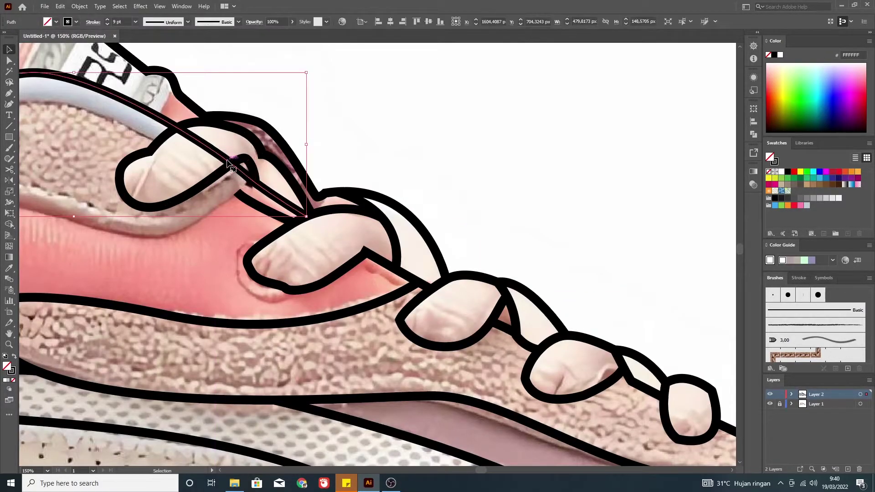
left_click(177, 127)
key("v")
scroll(277, 177, "down", 1)
scroll(277, 177, "down", 3)
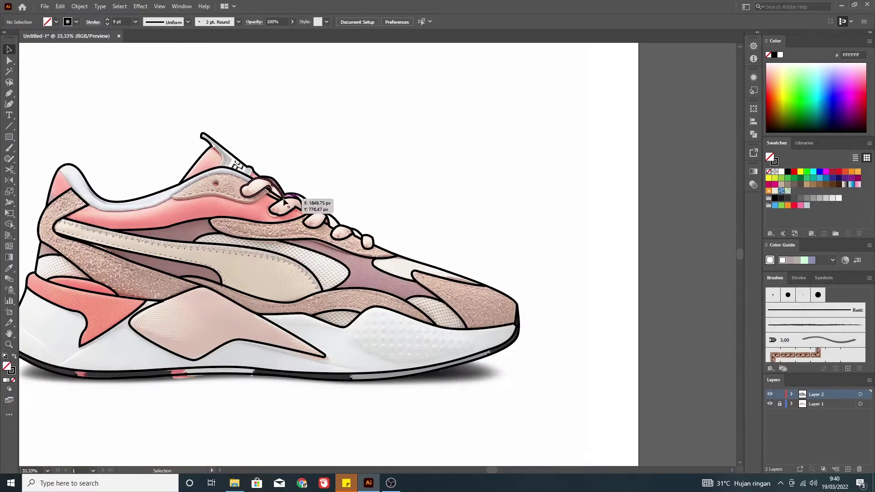
- Hide the reference photo and draw a curved outline along the collar
left_click(770, 404)
scroll(342, 226, "up", 4)
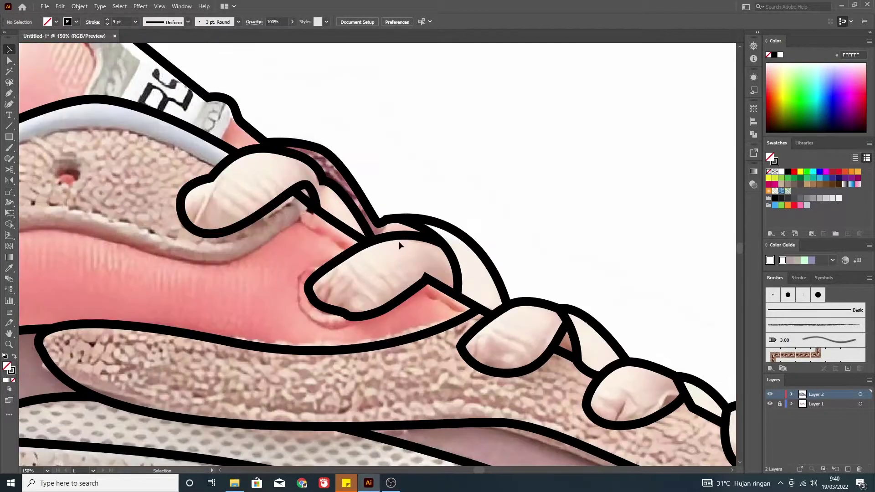
left_click(308, 208)
left_click_drag(228, 267, 91, 276)
scroll(205, 273, "down", 1)
scroll(91, 276, "down", 2)
scroll(231, 179, "up", 1)
left_click(231, 180, "ctrl")
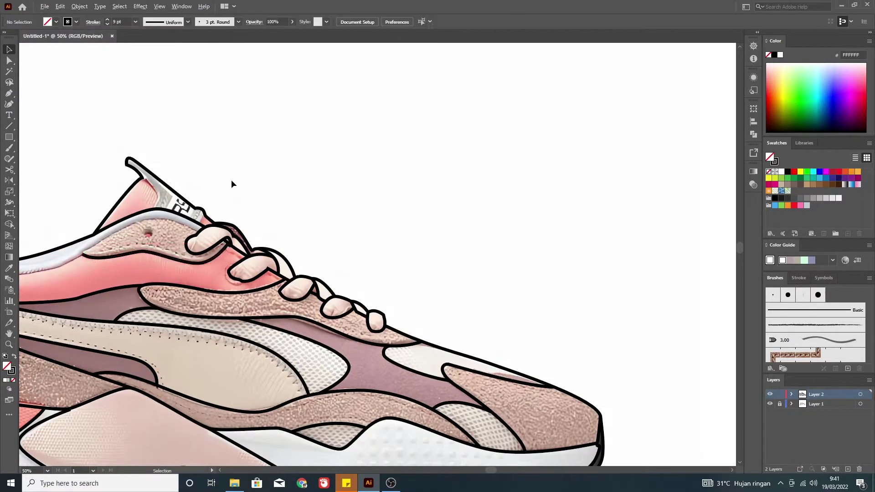
- Trace the padded collar edge and close the heel outline
scroll(393, 224, "up", 1)
left_click(391, 222)
left_click(314, 197)
mouse_move(215, 255)
left_mouse_down()
mouse_move(154, 301)
mouse_move(137, 292)
left_mouse_up()
left_click(101, 271)
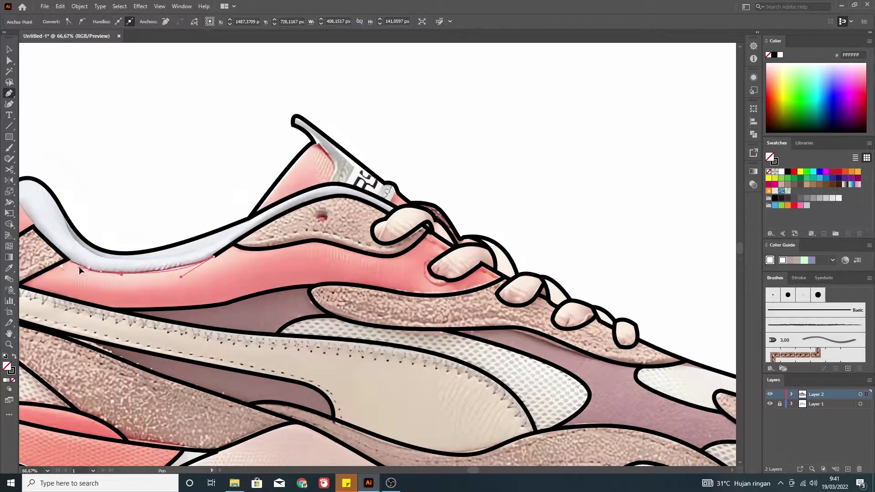
left_click(66, 259)
scroll(41, 152, "left", 2)
left_click_drag(88, 189, 66, 191)
left_click(50, 230)
key("v")
- Draw a small circle over the eyelet hole and begin a curved sole-edge path
left_click_drag(9, 137, 46, 158)
left_click_drag(376, 215, 387, 226)
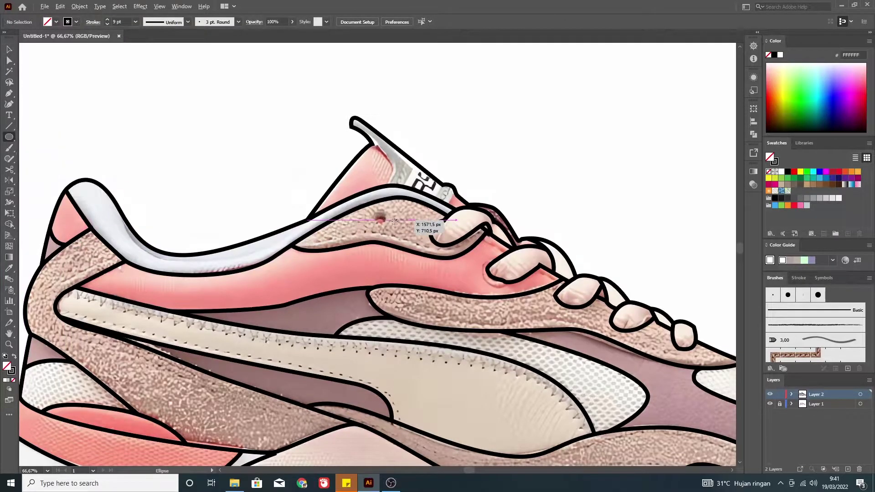
key("p")
left_click(371, 145)
left_click_drag(394, 172, 390, 189)
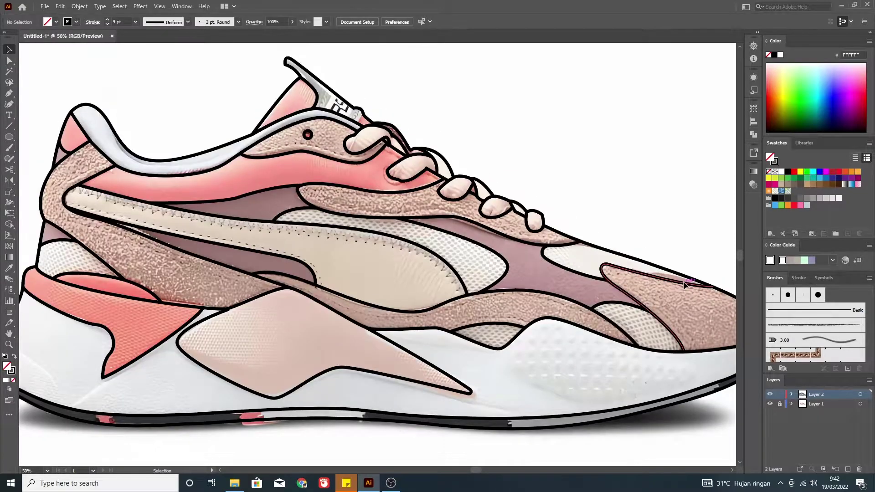
scroll(585, 386, "up", 10)
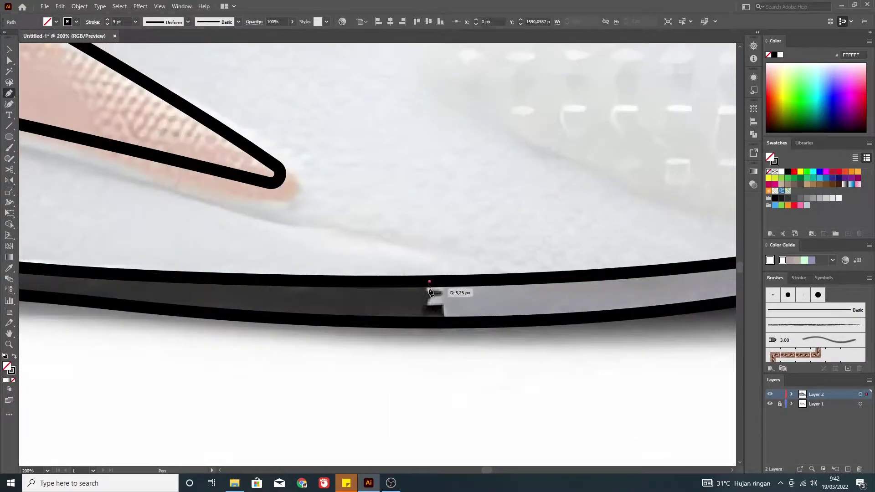
- Place an anchor on the sole edge to start a divider line
left_click(429, 290)
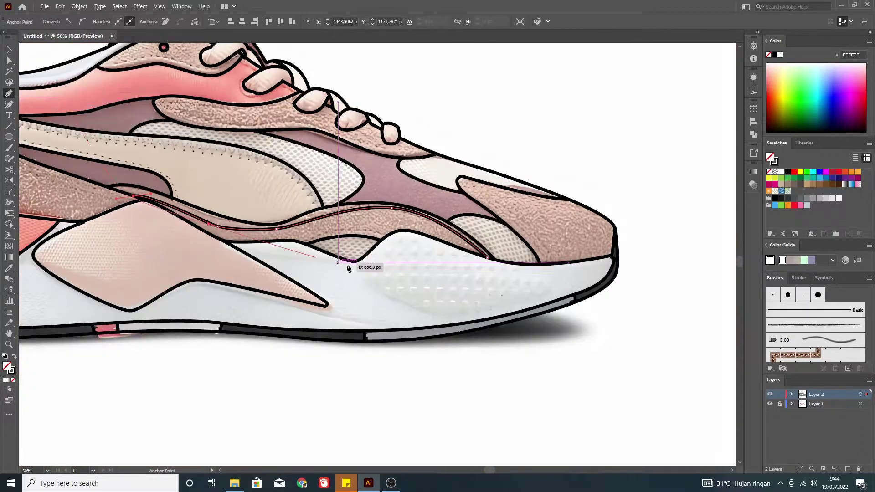
- Copy the curved line above the midsole, fit it along the band, and make it 6 pt dashed
left_click(362, 206)
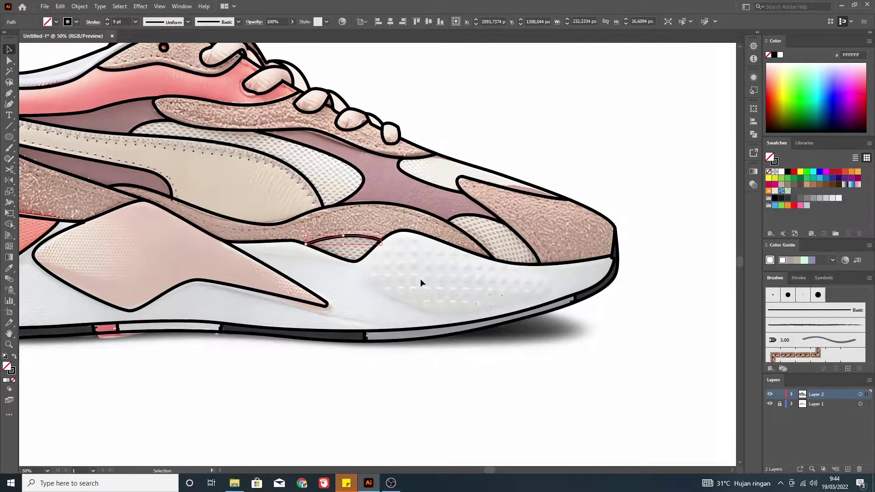
key("ctrl+plus")
key("ctrl+plus")
key("ctrl+plus")
left_click_drag(348, 236, 348, 218)
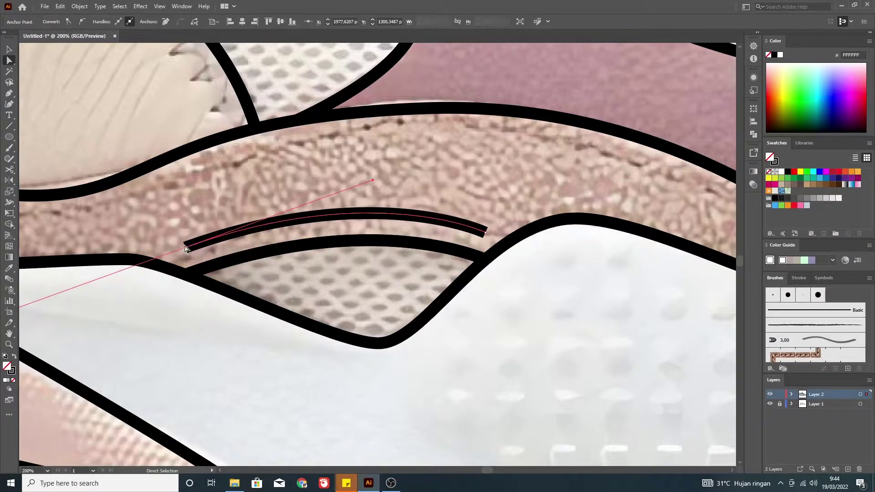
left_click_drag(185, 246, 163, 265)
left_click_drag(486, 234, 504, 247)
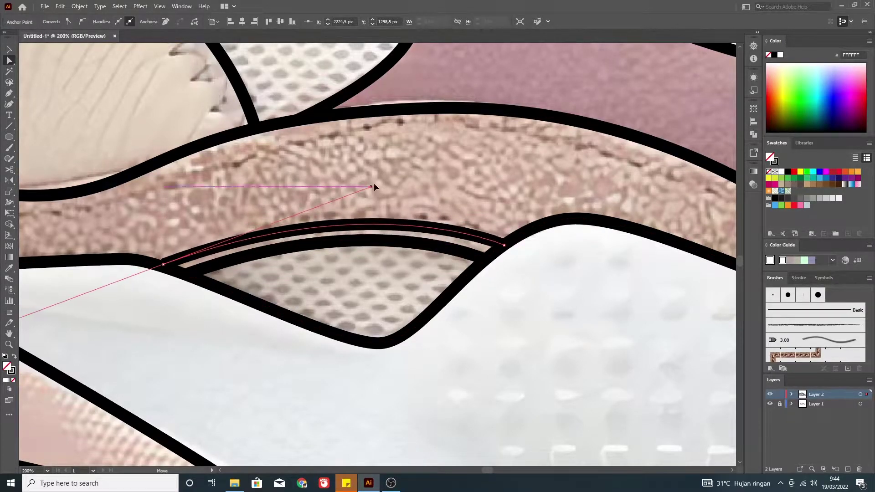
key("ctrl+minus")
key("ctrl+minus")
key("v")
left_click(108, 24)
left_click(108, 24)
left_click(107, 23)
left_click(93, 22)
left_click(6, 85)
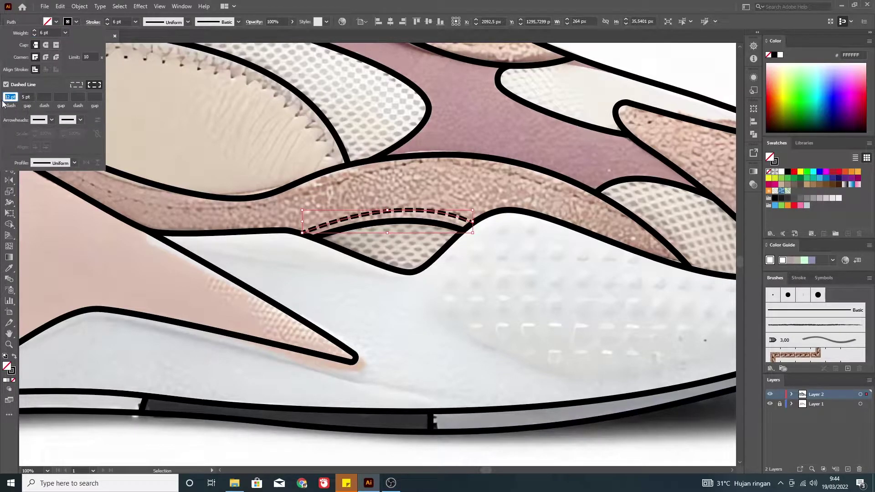
- Copy the band's top outline as a stitching line and pull its end anchors onto the band
key("ctrl+minus")
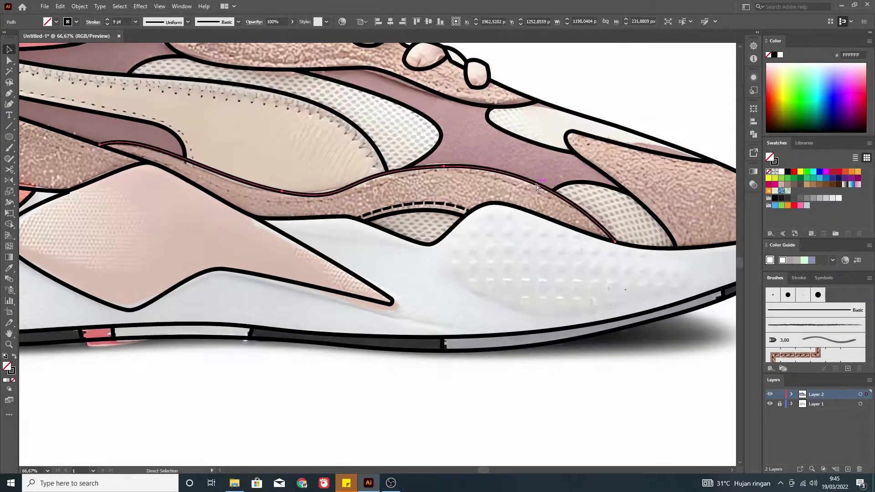
left_click_drag(514, 178, 514, 184)
key("a")
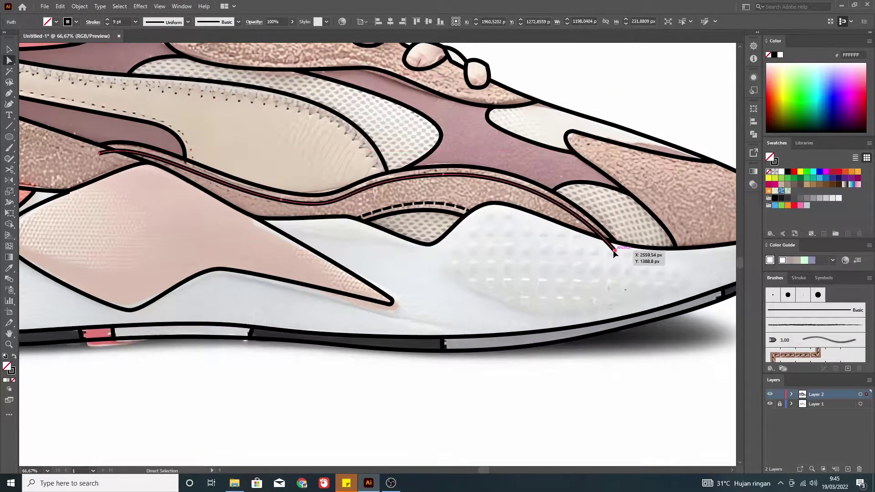
left_click_drag(613, 249, 604, 242)
left_click_drag(100, 154, 120, 154)
scroll(120, 154, "up", 3)
scroll(456, 205, "down", 5)
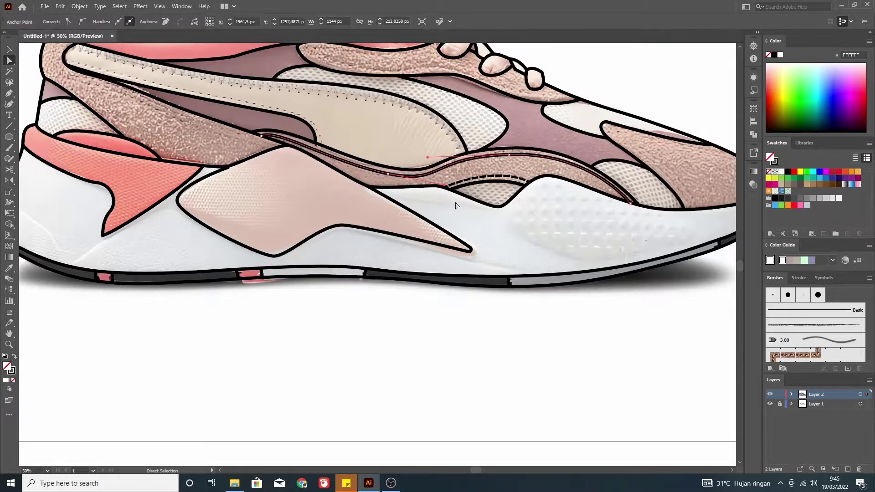
key("v")
key("ctrl+shift+a")
scroll(564, 143, "up", 2)
- Duplicate the side stripe outline slightly inward as a stitch path
left_click(202, 170)
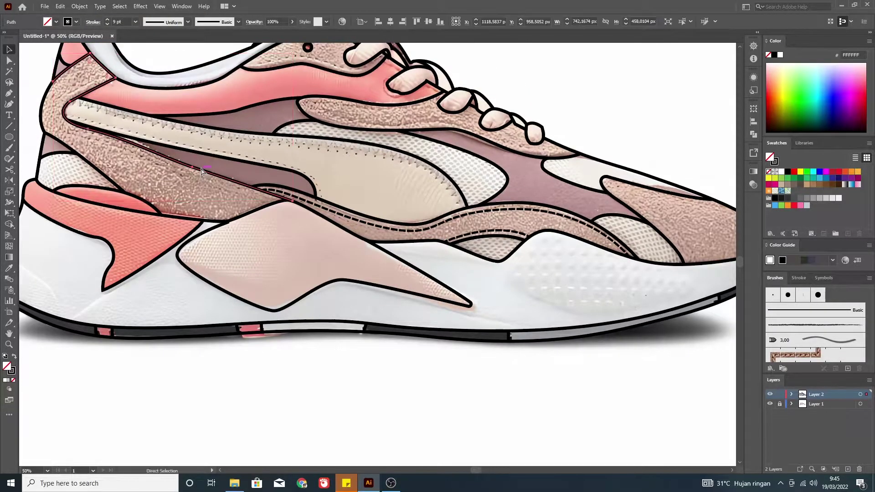
scroll(109, 73, "up", 2)
scroll(253, 183, "down", 2)
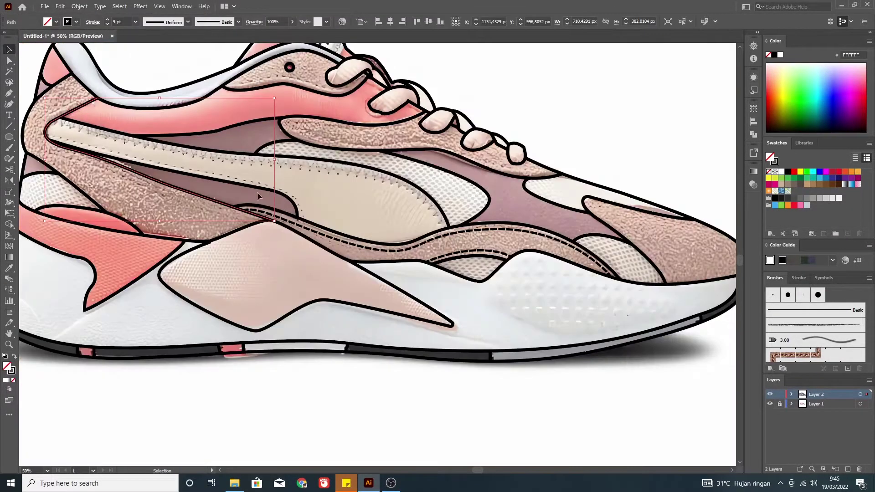
left_click_drag(188, 195, 179, 195)
left_click(91, 104)
key("ctrl+shift+a")
key("ctrl+minus")
- Fit the stripe copy's end anchors onto the stripe and eyedrop the dashed stitching style onto it
scroll(621, 119, "up", 1)
key("p")
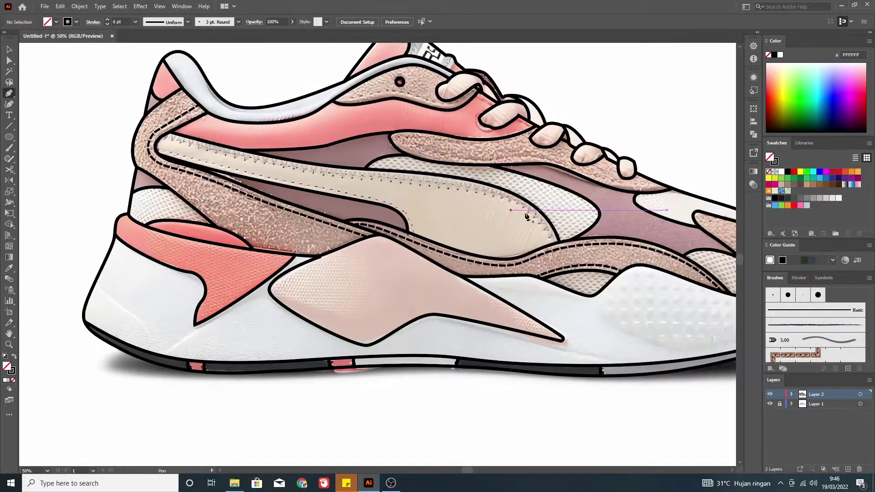
scroll(404, 218, "up", 1)
key("a")
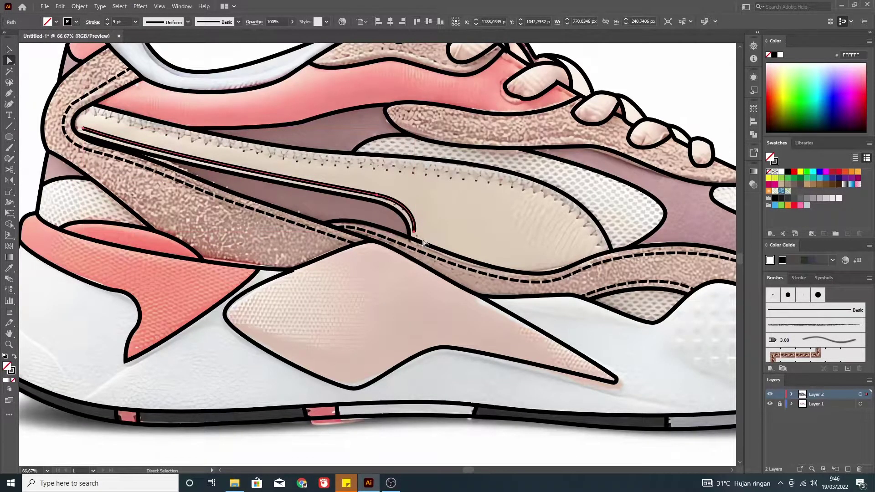
left_click_drag(417, 238, 420, 245)
left_click_drag(82, 131, 73, 124)
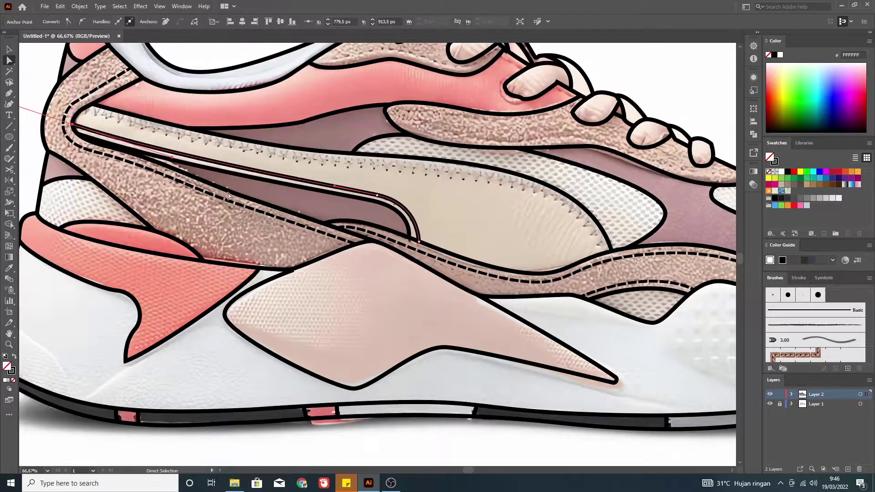
key("i")
left_click(448, 257)
- Duplicate the swoosh panel's edge path and fit the copy just inside the panel edge
key("v")
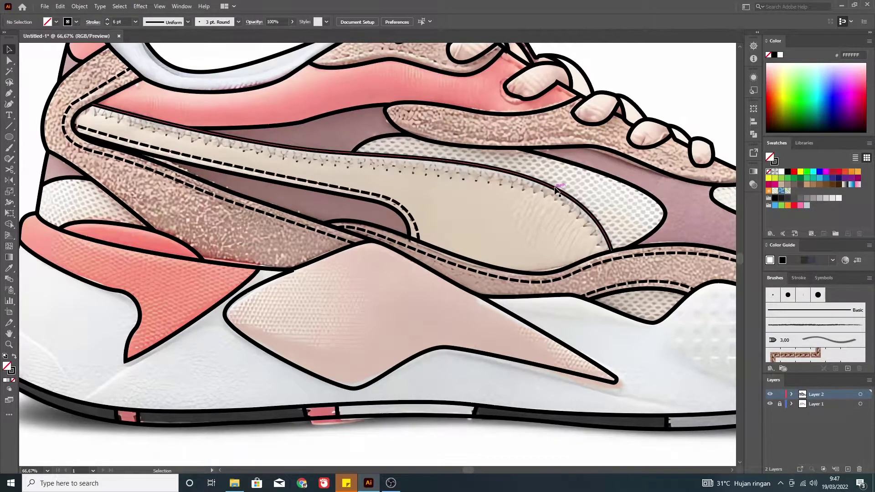
left_click_drag(466, 231, 552, 196)
key("a")
left_click_drag(691, 219, 606, 251)
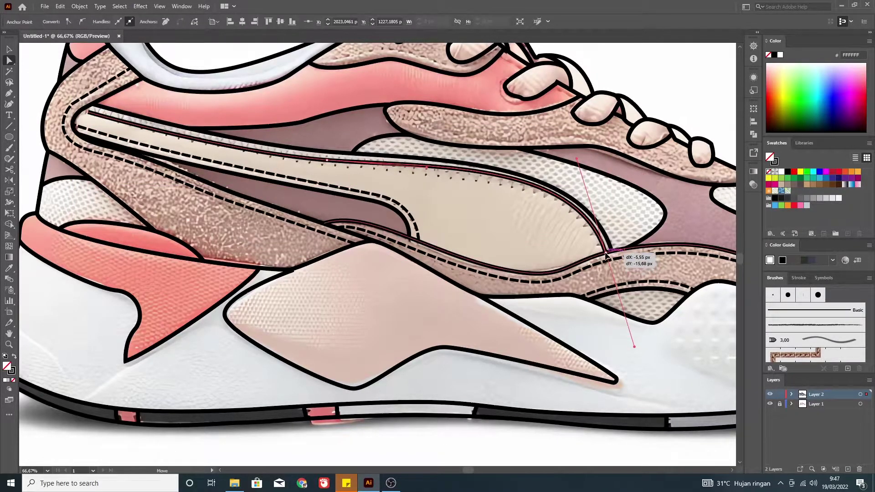
left_click_drag(157, 91, 80, 110)
key("v")
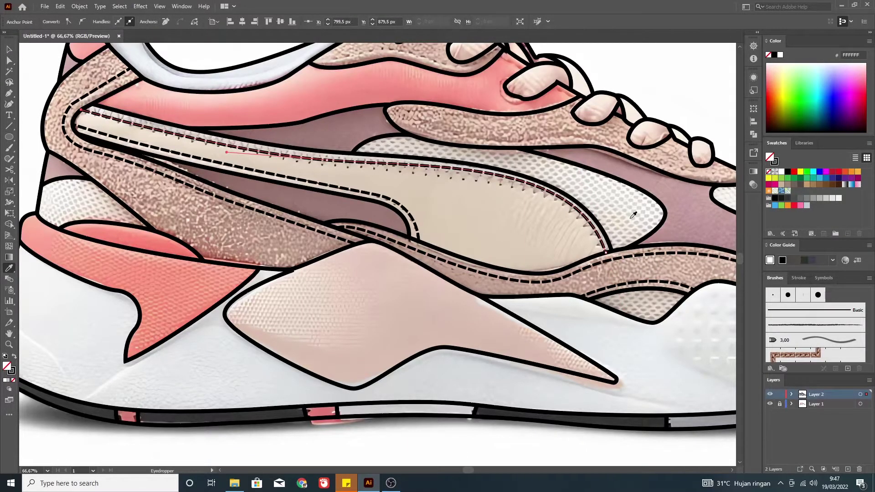
key("h")
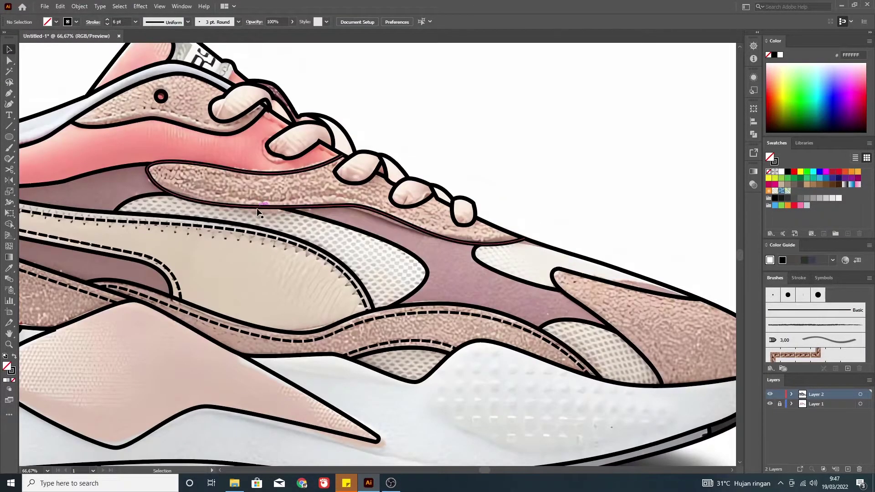
- Duplicate the band outline below the laces upward and reshape the copy to follow the band
left_click(257, 212)
left_click_drag(306, 208, 308, 202)
key("a")
left_click_drag(525, 232, 517, 236)
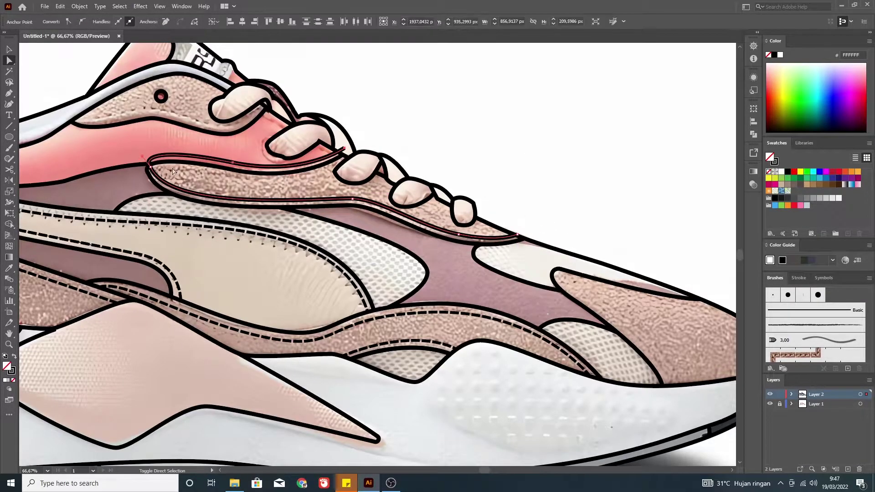
left_click_drag(234, 163, 237, 173)
left_click(428, 158)
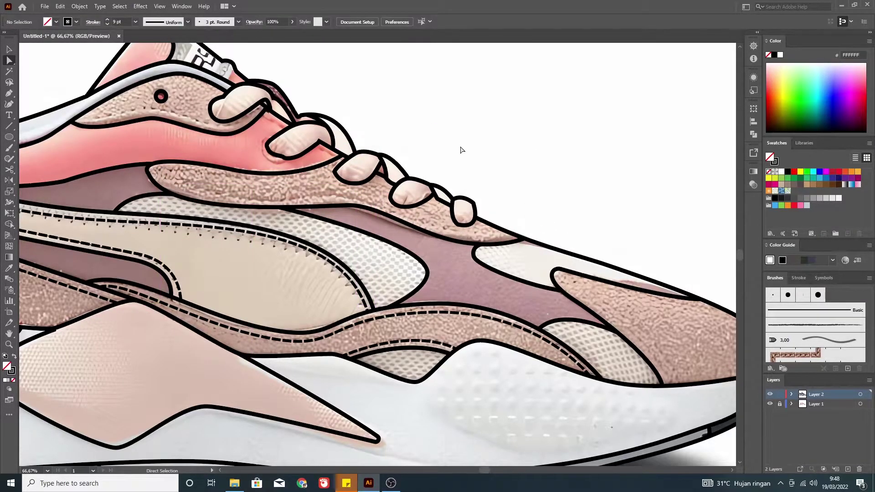
- Draw a new curved Pen path along the band and around its tip
key("p")
scroll(322, 171, "up", 1)
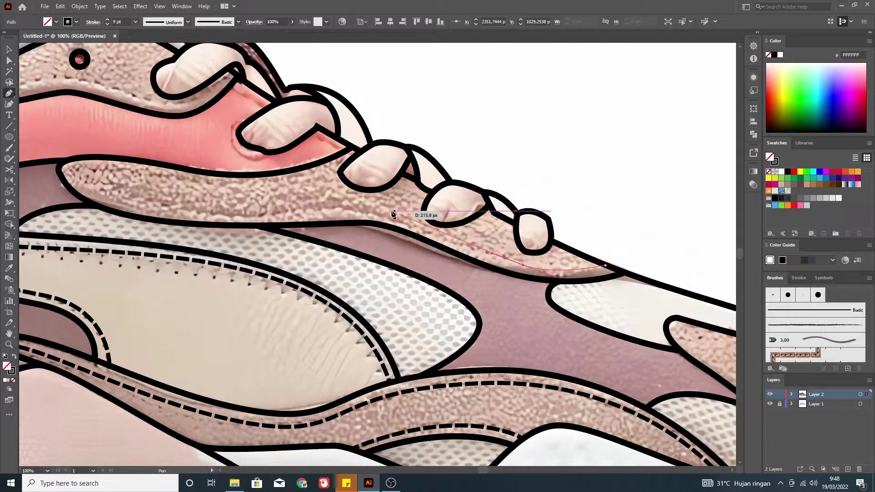
left_click(524, 266)
left_click_drag(373, 211, 346, 211)
left_click_drag(38, 161, 84, 183)
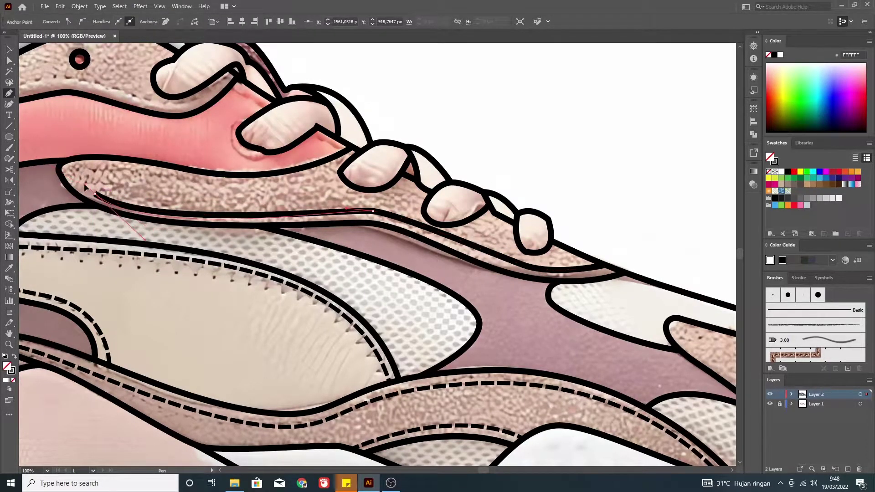
left_click_drag(160, 177, 236, 188)
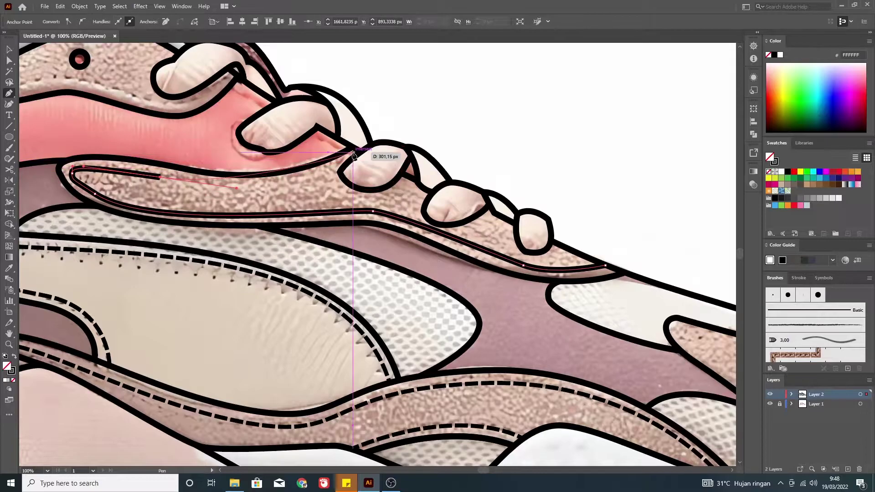
key("ctrl+minus")
key("ctrl+minus")
key("v")
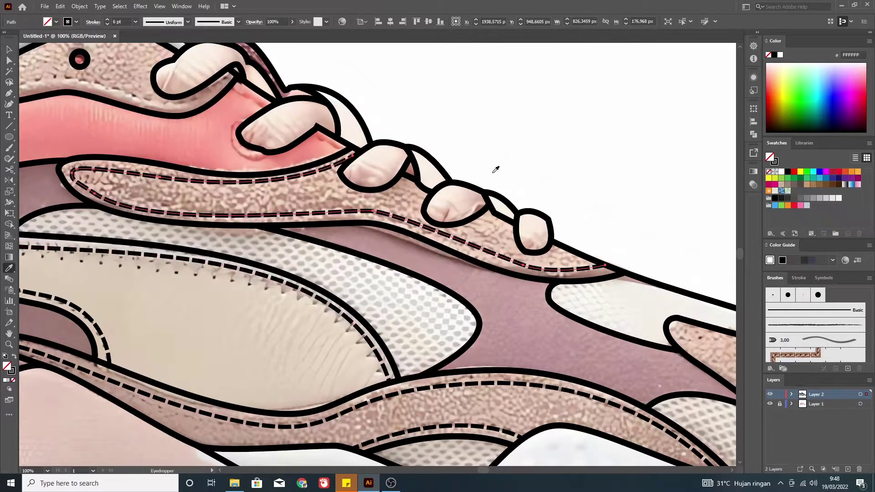
- Reshape the collar path toward the tongue and give it the dashed stitch style
key("ctrl+minus")
key("ctrl+plus")
key("ctrl+plus")
key("a")
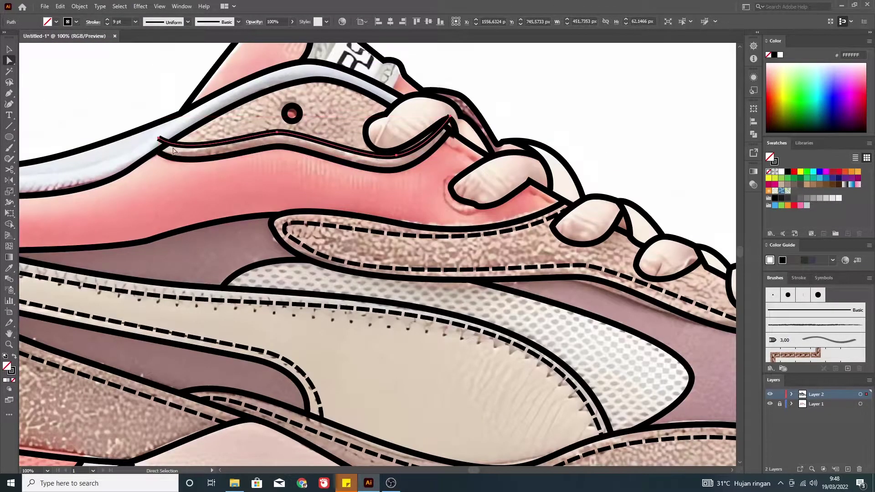
left_click_drag(163, 142, 169, 145)
left_click_drag(450, 121, 445, 129)
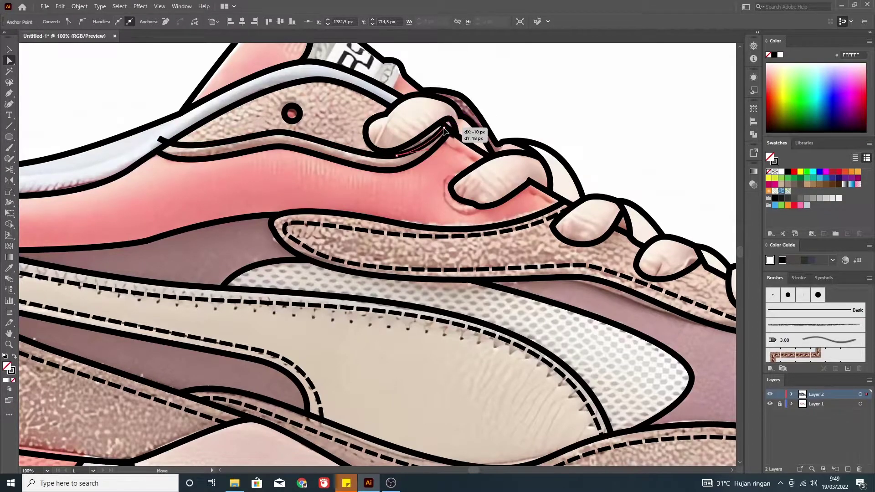
left_click(415, 230)
key("a")
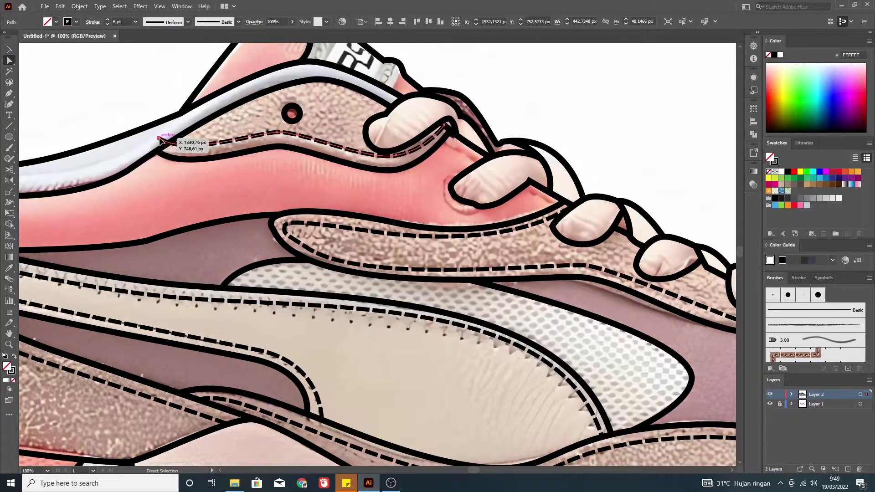
left_click_drag(388, 163, 401, 162)
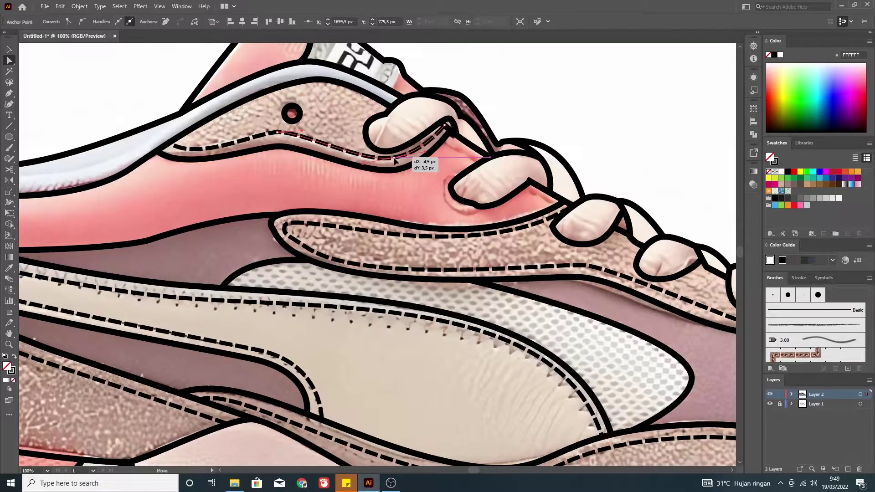
key("ctrl+shift+a")
- Draw a stitch line running along the edge beside the laces
key("ctrl+0")
scroll(464, 197, "up", 4)
left_click(244, 143)
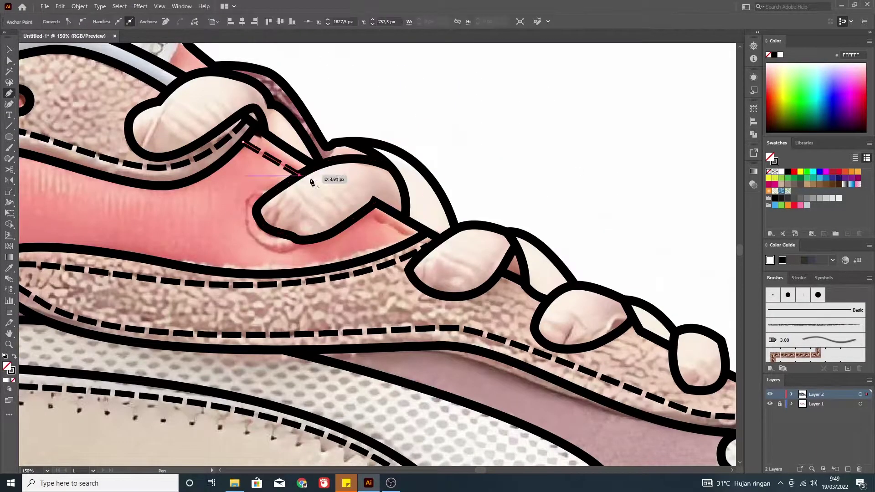
left_click(426, 238)
key("v")
left_click(540, 159)
key("ctrl+0")
scroll(387, 137, "up", 5)
- Extend the short dashed segment near the tag into a loop around the tag
key("a")
left_click(325, 137)
key("p")
left_click(276, 131)
left_click(300, 98)
key("v")
left_click(426, 118)
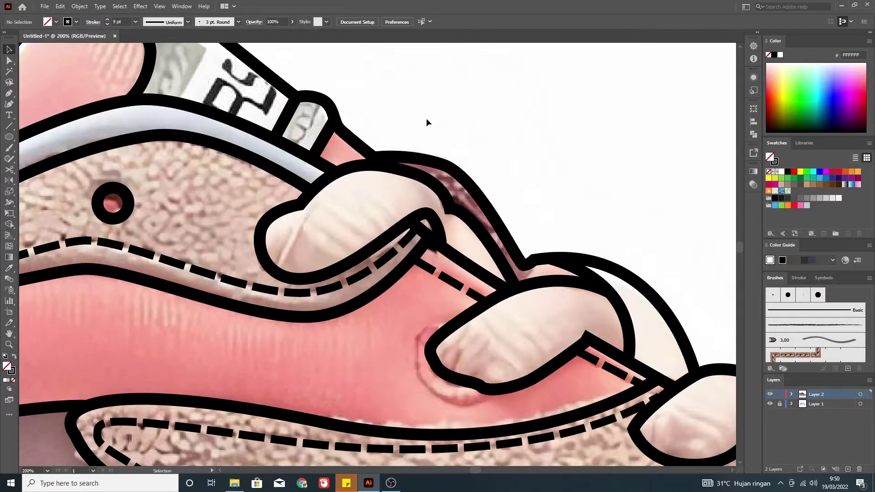
key("ctrl+0")
left_click(770, 404)
left_click(771, 403)
- Rename the new layer to Color and move the Line Art layer above it
left_click_drag(121, 100, 582, 332)
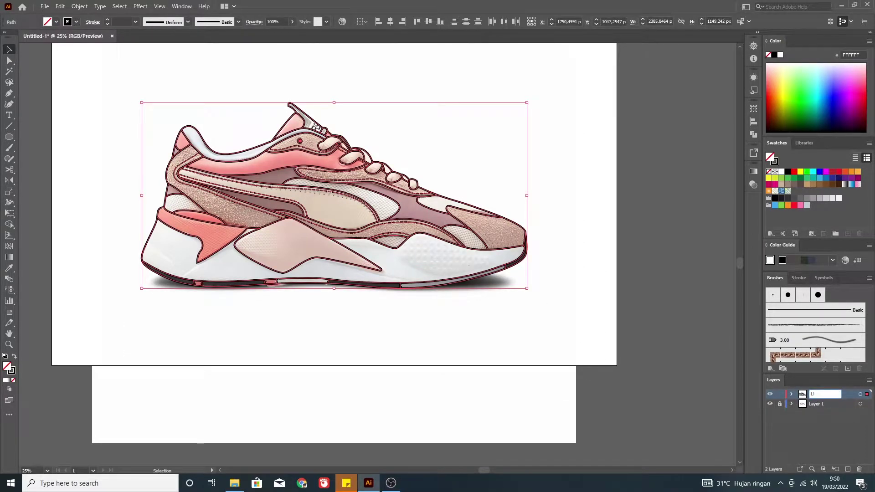
double_click(802, 395)
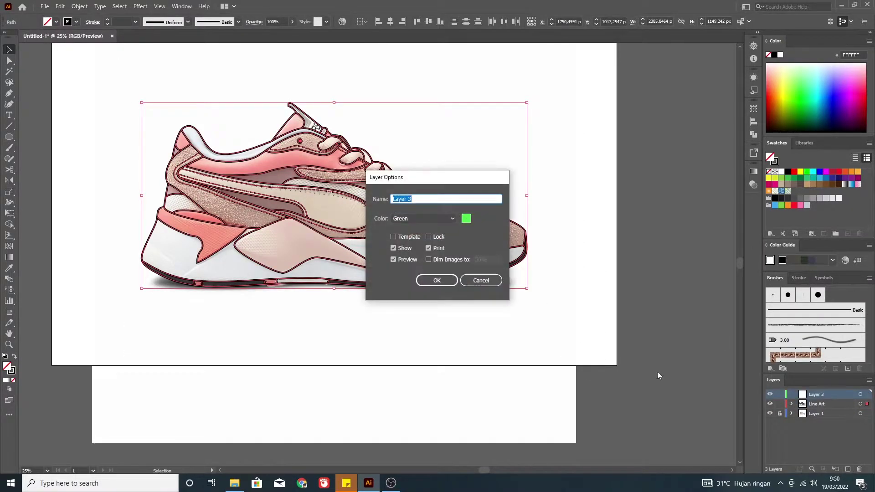
type("Color")
left_click(436, 281)
left_click_drag(816, 404, 816, 393)
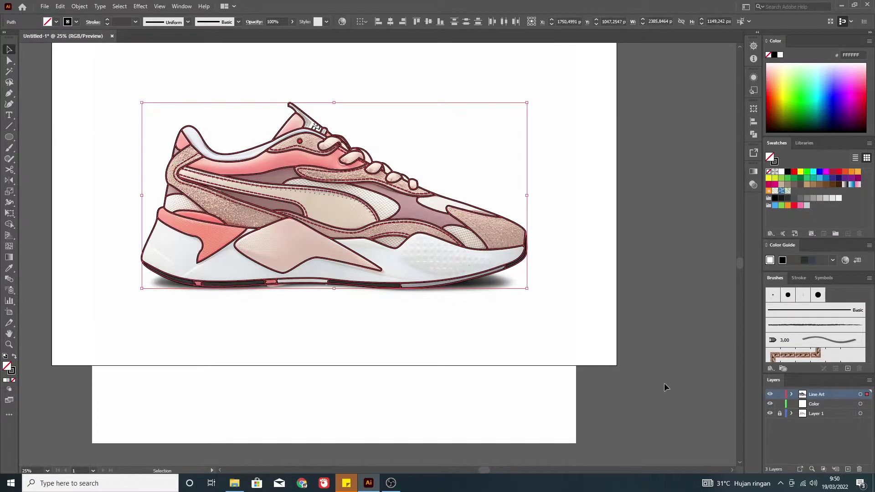
- Expand the selected shoe line art with Object > Expand
left_click(79, 6)
left_click(99, 117)
left_click(412, 291)
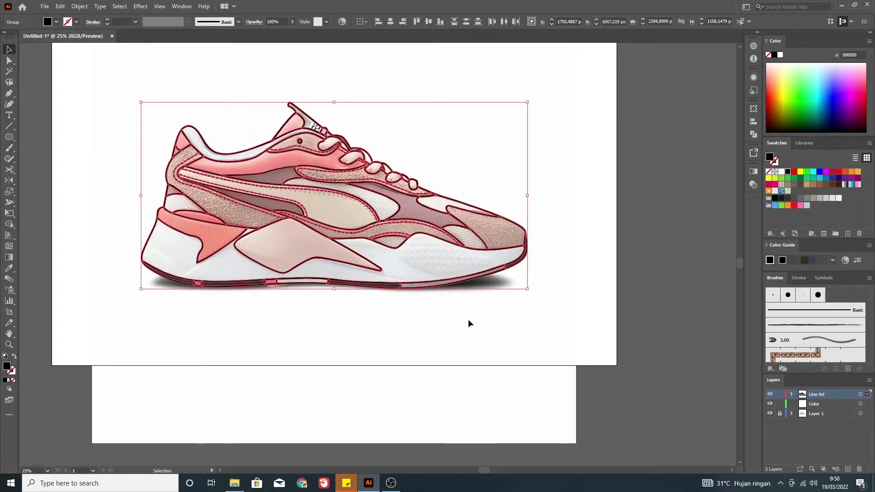
- Draw a 156 px square to the left of the artboard as a colour swatch
left_click(752, 135)
left_click(618, 229)
left_click(415, 208)
left_click(54, 210)
left_click_drag(20, 119, 42, 146)
- Repeat the swatch square down a column and sample beige and salmon pink from the shoe
key("v")
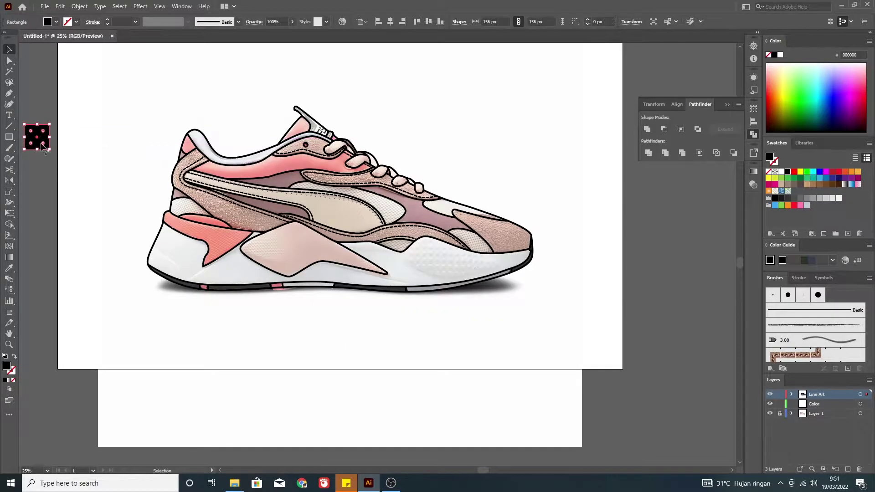
key("ctrl+d")
left_click(37, 137)
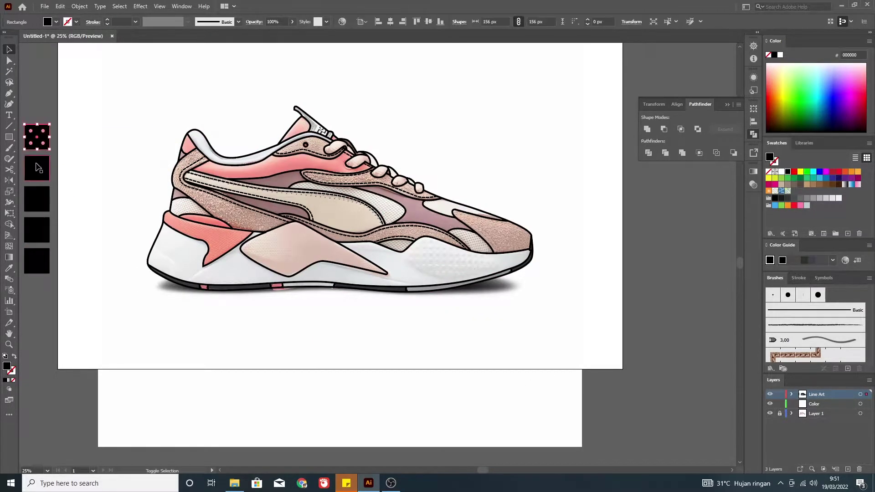
left_click(330, 202)
key("v")
left_click(32, 197)
left_click(37, 230, "ctrl")
left_click(189, 221)
key("v")
- Add a sixth swatch square below the others and fill it with the shoe's dark grey
left_click(37, 261)
left_click_drag(37, 260, 39, 287)
left_click(230, 286)
scroll(231, 287, "down", 1)
key("v")
left_click(133, 292)
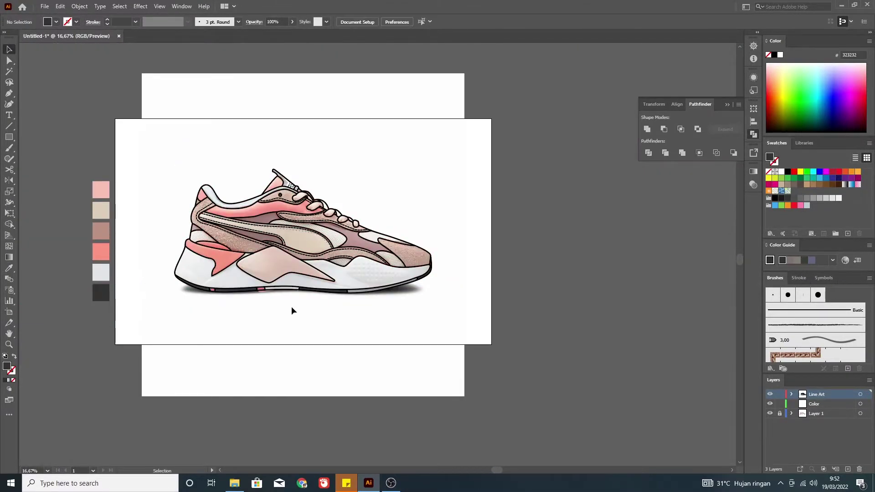
scroll(165, 269, "up", 1)
scroll(346, 283, "down", 1)
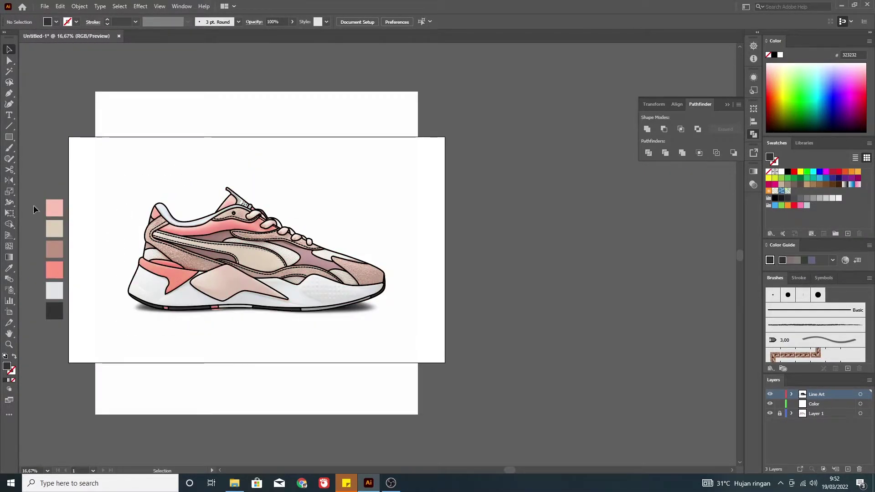
scroll(84, 199, "up", 1)
scroll(462, 264, "down", 2)
scroll(462, 264, "up", 1)
- Draw a thin tall bar and repeat copies beside it into a striped block
left_click_drag(483, 241, 484, 350)
scroll(484, 350, "up", 1)
key("v")
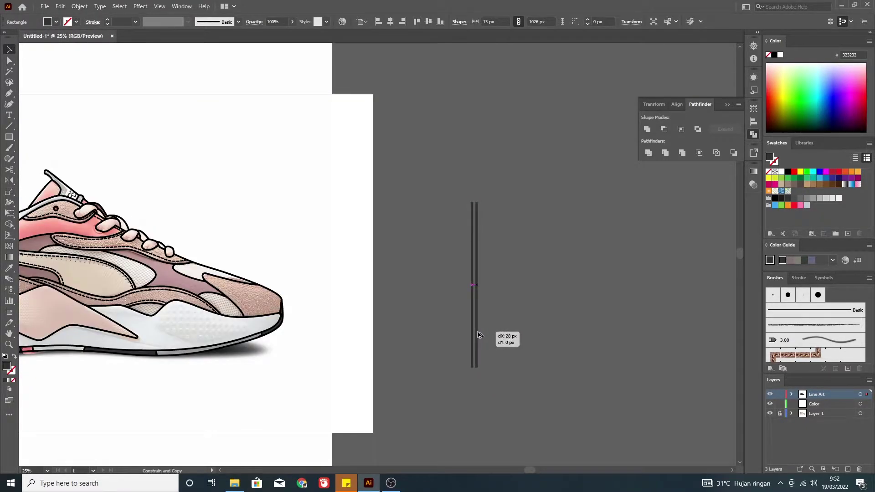
scroll(475, 273, "up", 2)
mouse_move(477, 335)
left_mouse_down()
mouse_move(474, 273)
mouse_move(459, 300)
left_mouse_up()
scroll(442, 287, "up", 2)
scroll(465, 303, "down", 2)
key("ctrl+d")
key("ctrl+d")
key("ctrl+d")
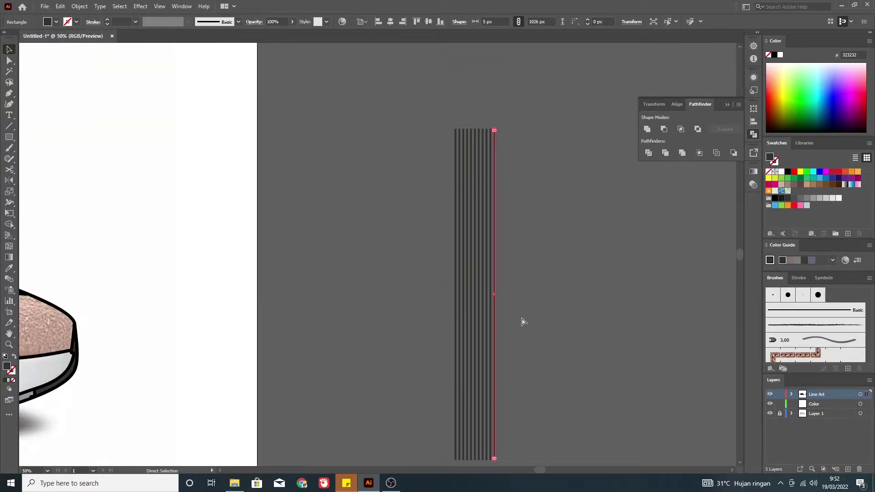
key("ctrl+d")
key("ctrl+d")
key("ctrl+d")
key("ctrl+d")
key("ctrl+d")
key("ctrl+d")
key("ctrl+d")
key("ctrl+d")
key("ctrl+d")
scroll(639, 342, "down", 2)
key("ctrl+a")
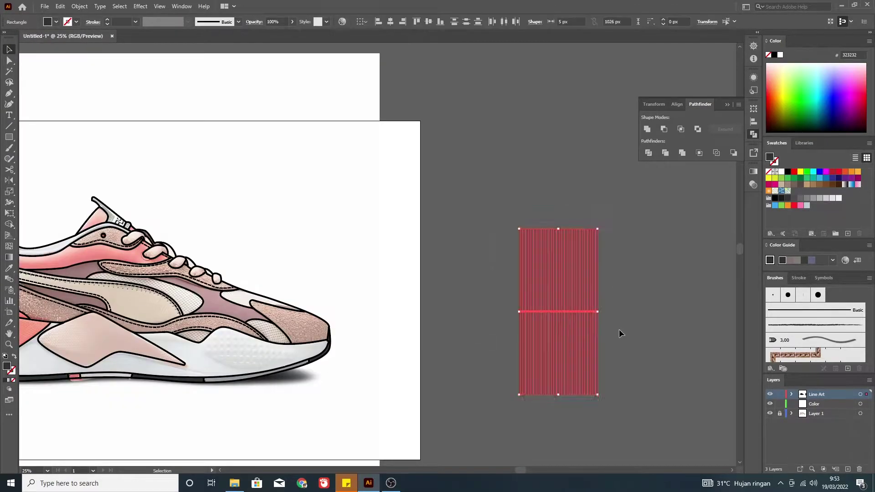
- Rotate a copy of the striped block and tilt the vertical stripes across it into a crosshatch
left_click_drag(601, 396, 496, 405)
scroll(547, 319, "up", 3)
scroll(648, 376, "down", 2)
left_click(648, 375)
left_click(685, 340)
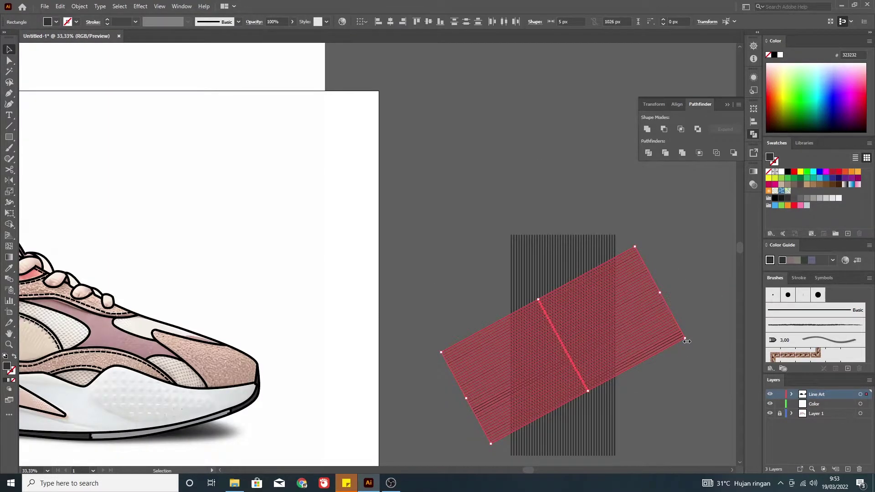
left_click(599, 256)
left_click_drag(506, 231, 435, 294)
left_click(469, 223)
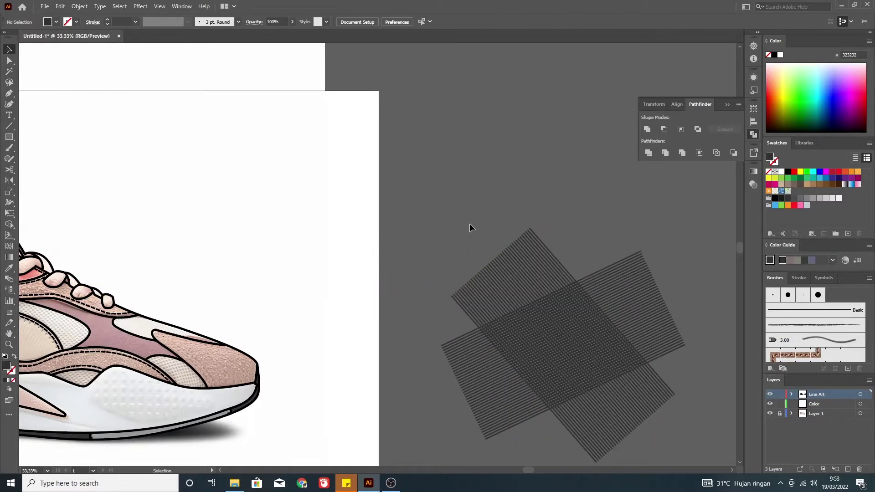
scroll(483, 307, "down", 2)
scroll(484, 307, "down", 2)
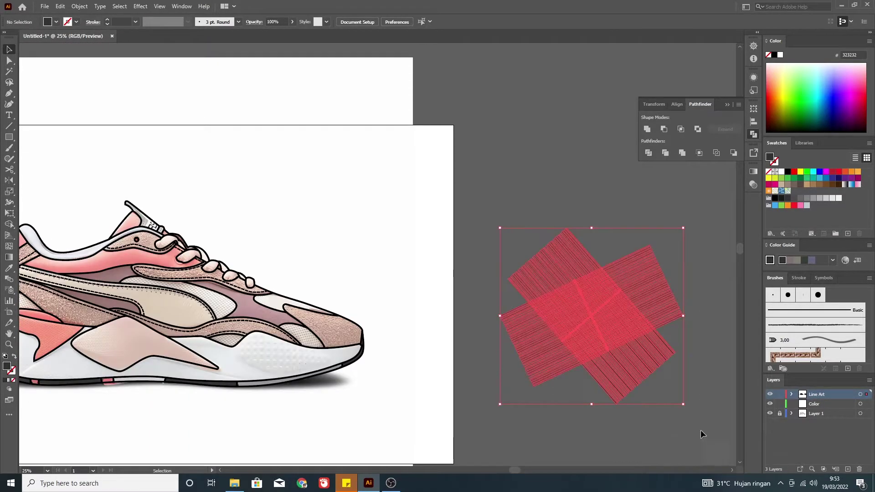
scroll(406, 436, "down", 1)
- Use Shape Builder to fill the sole region and the right and middle sole strips black
left_click(388, 347)
key("shift+m")
scroll(321, 406, "up", 2)
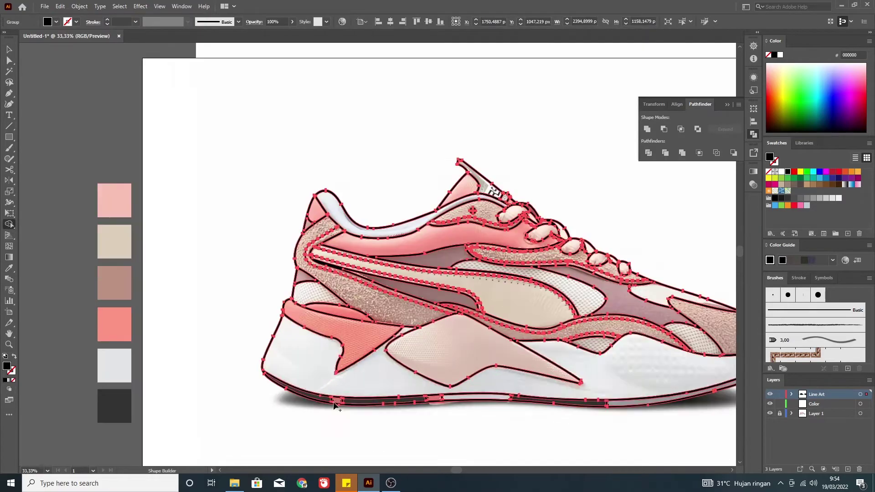
left_click(592, 387)
scroll(665, 413, "up", 2)
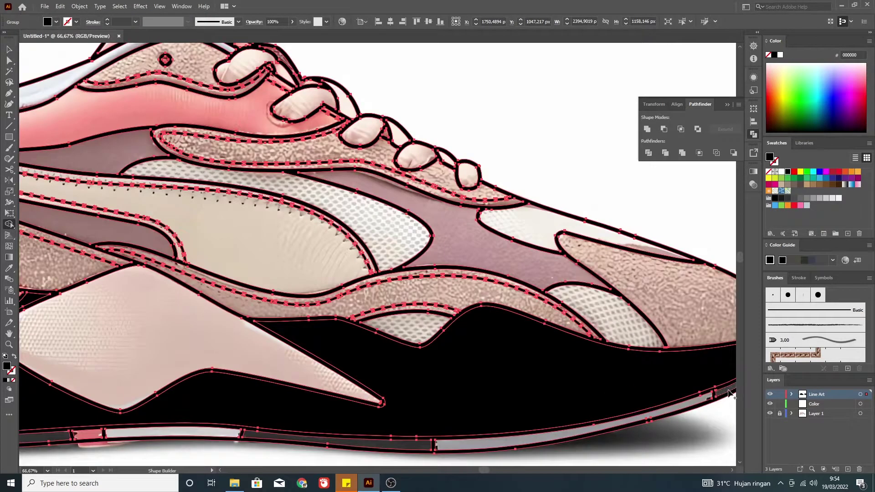
left_click(654, 417)
left_click(338, 441)
scroll(57, 441, "down", 2)
scroll(231, 430, "up", 3)
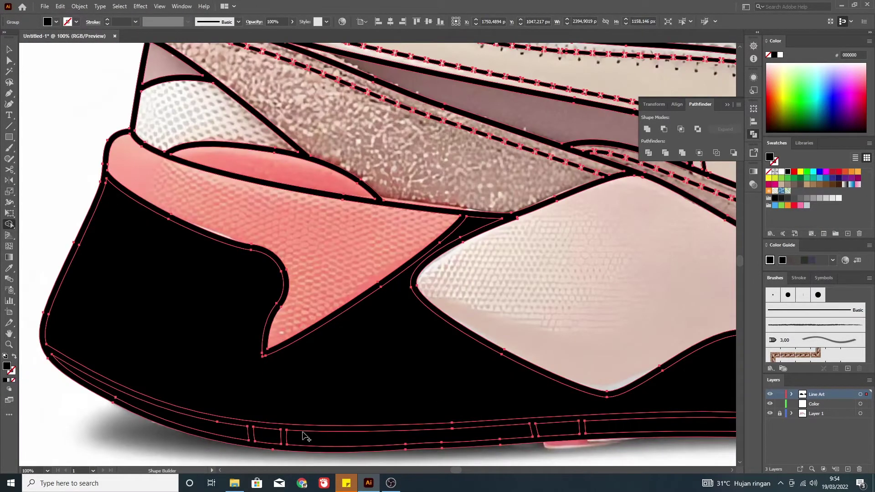
scroll(442, 314, "down", 3)
- Merge the upper and heel-side regions in black, then undo those fills
left_click_drag(460, 365, 424, 255)
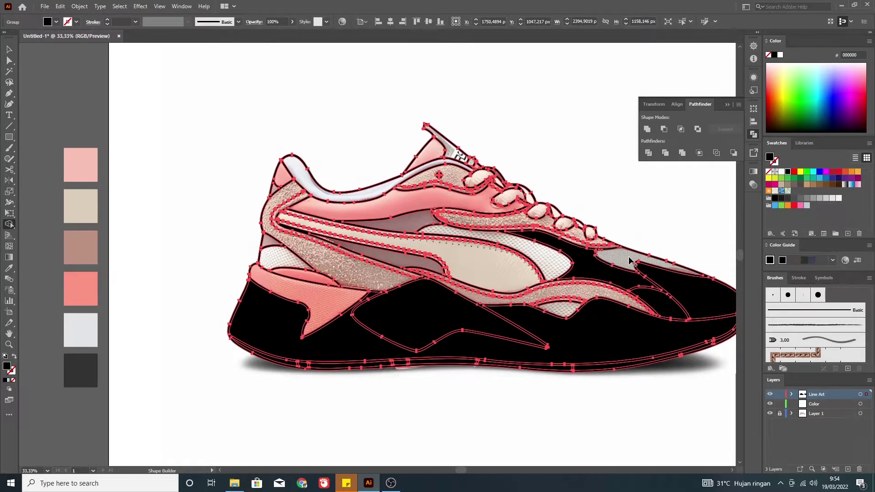
left_click(380, 283)
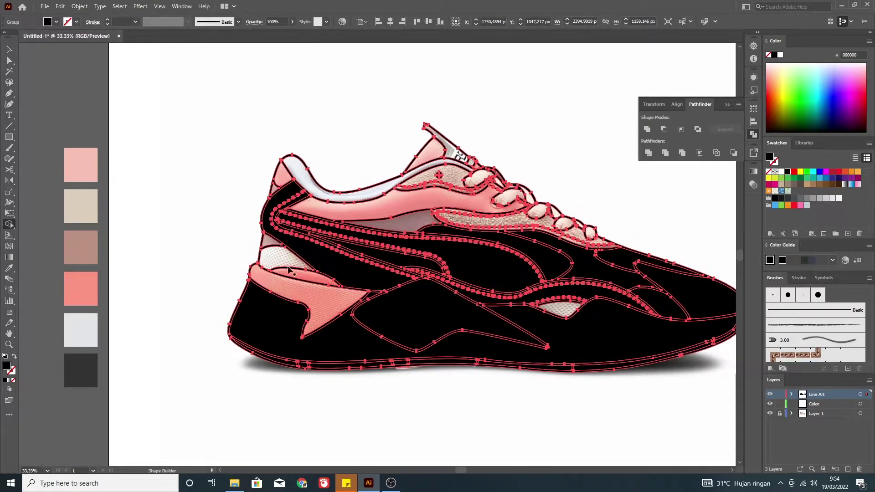
left_click(332, 302)
key("v")
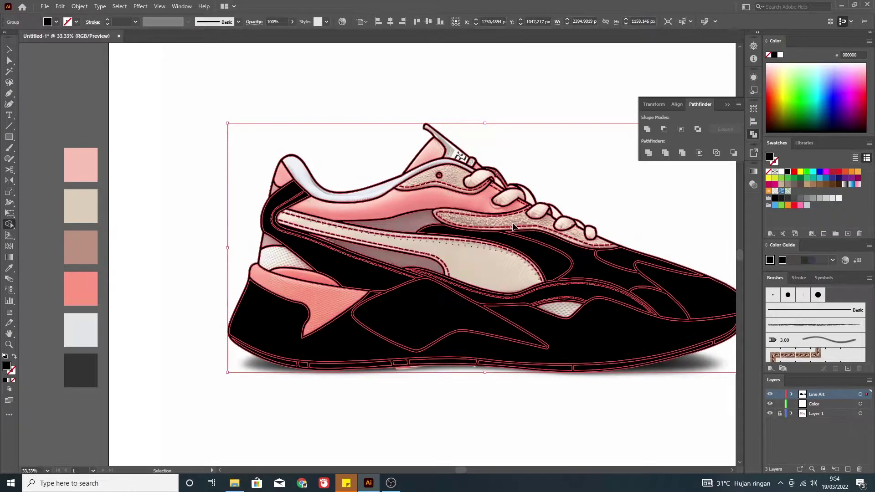
key("ctrl+minus")
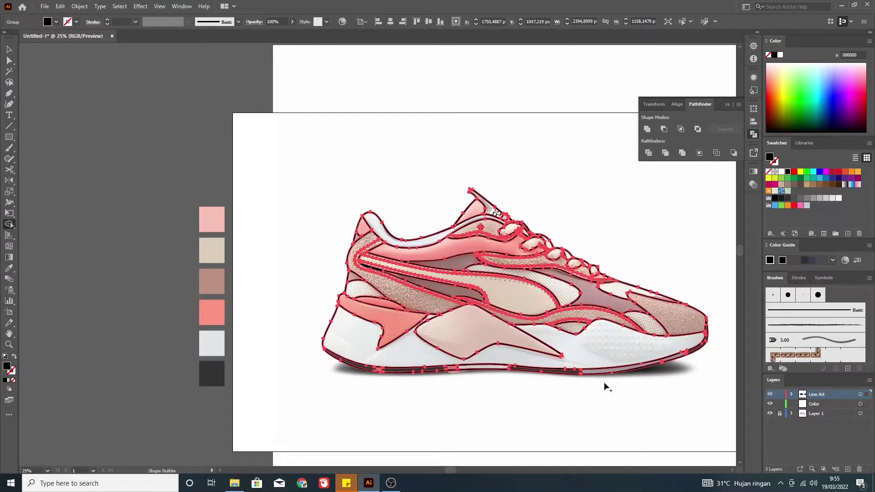
key("shift+m")
key("v")
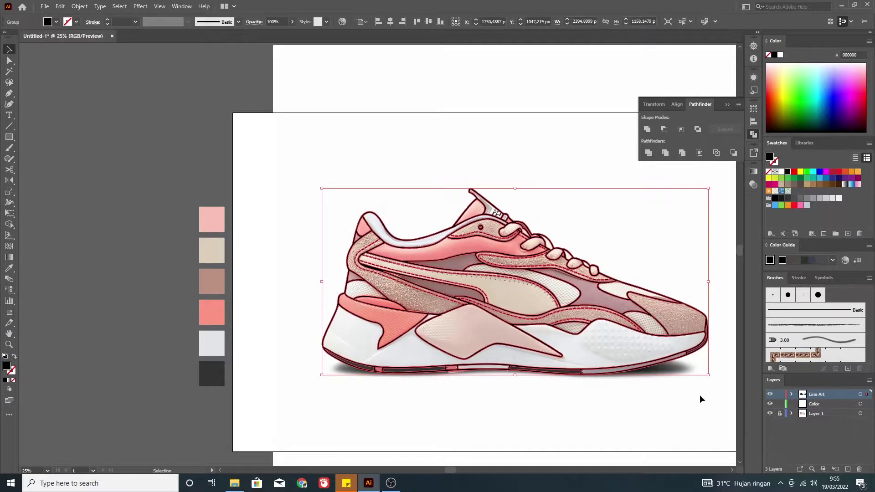
- Reselect the whole shoe and zoom in to start a fresh shape-building pass
left_click(728, 409)
key("ctrl+a")
key("ctrl+plus")
key("shift+m")
left_click(9, 50)
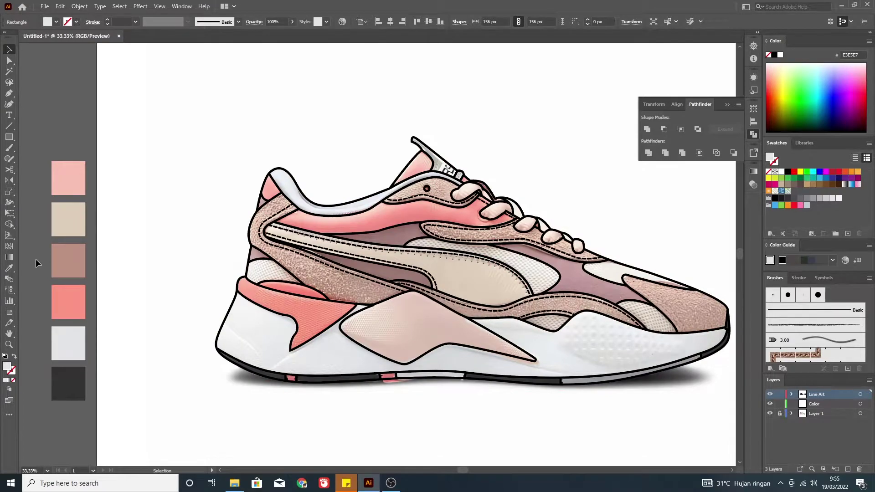
scroll(28, 201, "right", 2)
left_click(9, 224)
- Merge the sole, toe, midsole, upper, collar lining, heel mesh and lace gaps in black
mouse_move(237, 356)
left_mouse_down()
mouse_move(297, 332)
mouse_move(558, 274)
left_mouse_up()
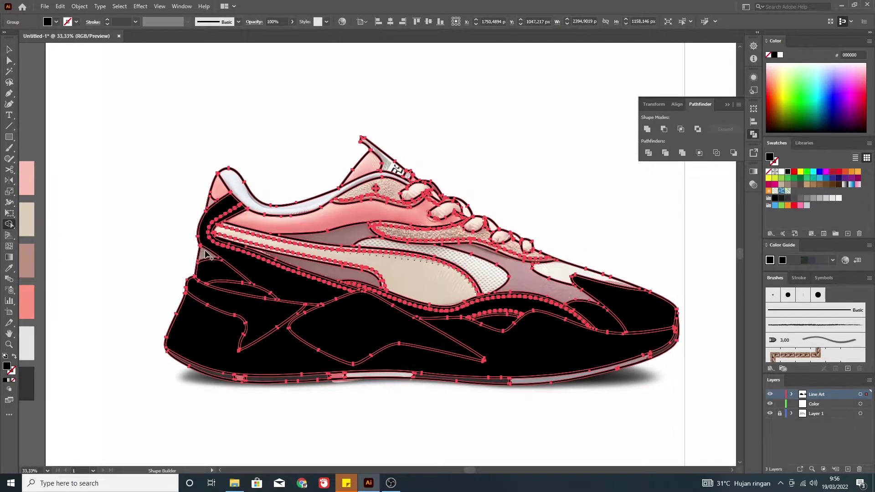
left_click_drag(516, 223, 355, 236)
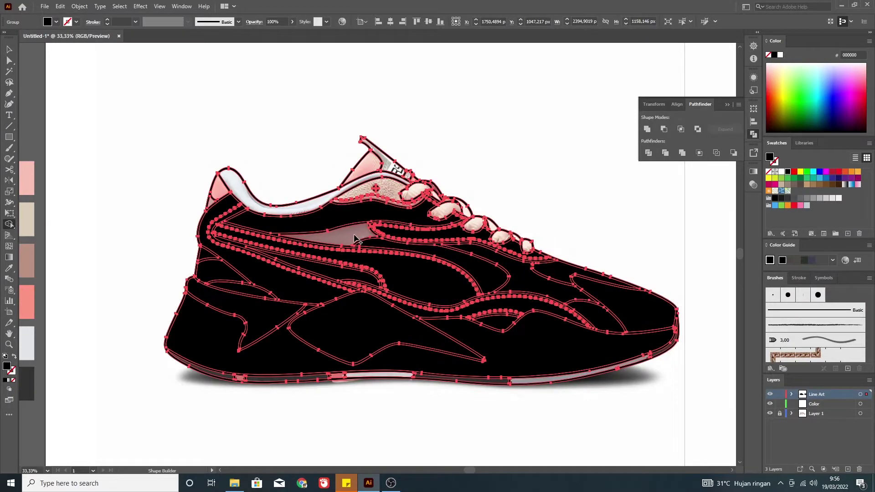
left_click_drag(306, 198, 219, 195)
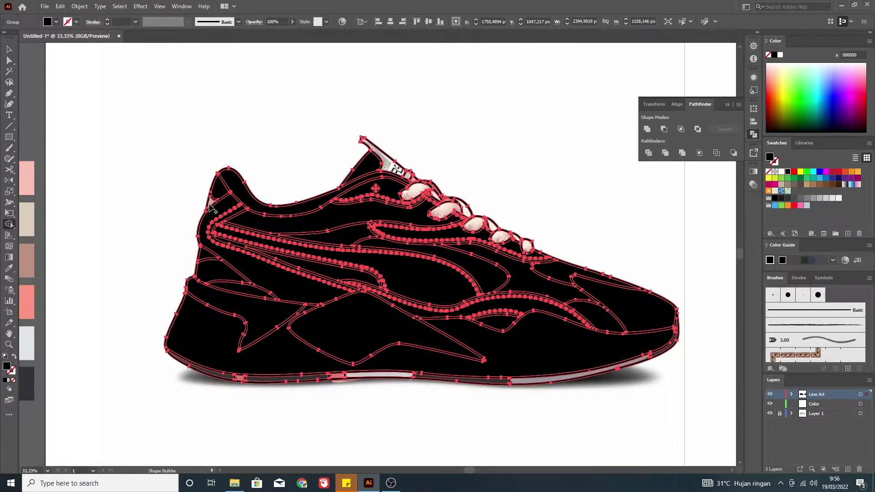
scroll(431, 183, "up", 2)
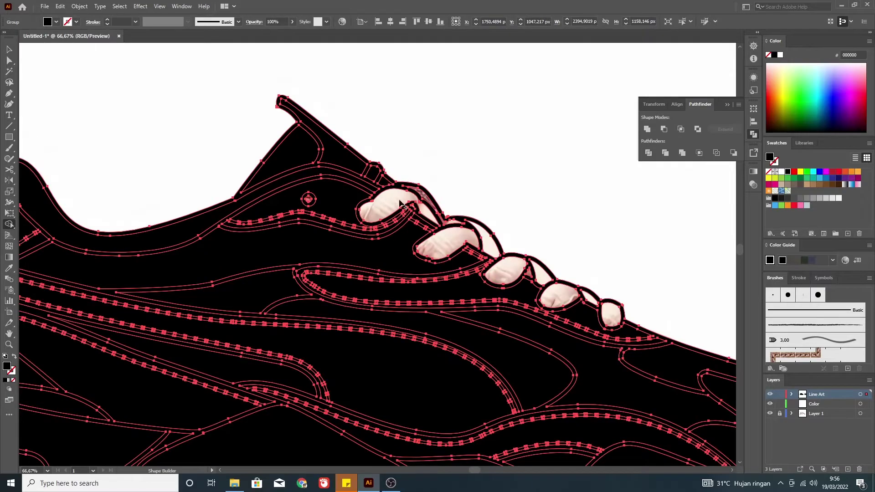
left_click_drag(513, 267, 543, 279)
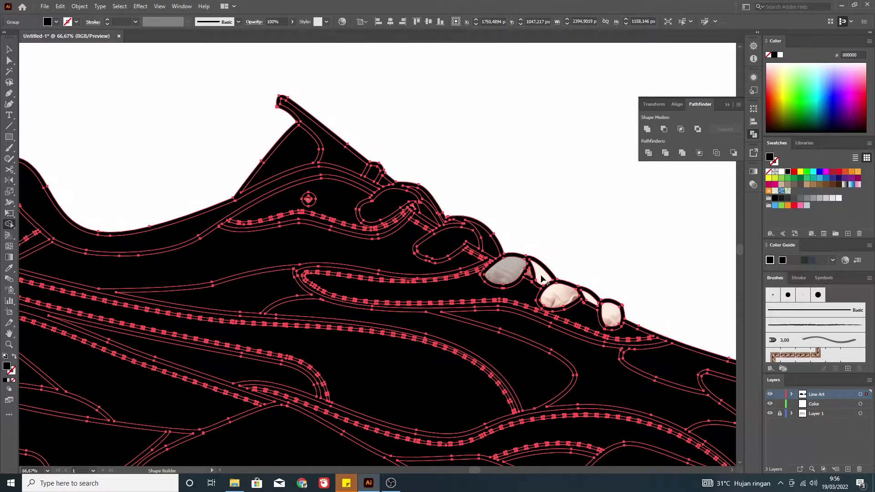
- Merge the remaining sole pieces into one shape and select the whole shoe artwork
scroll(593, 324, "up", 1)
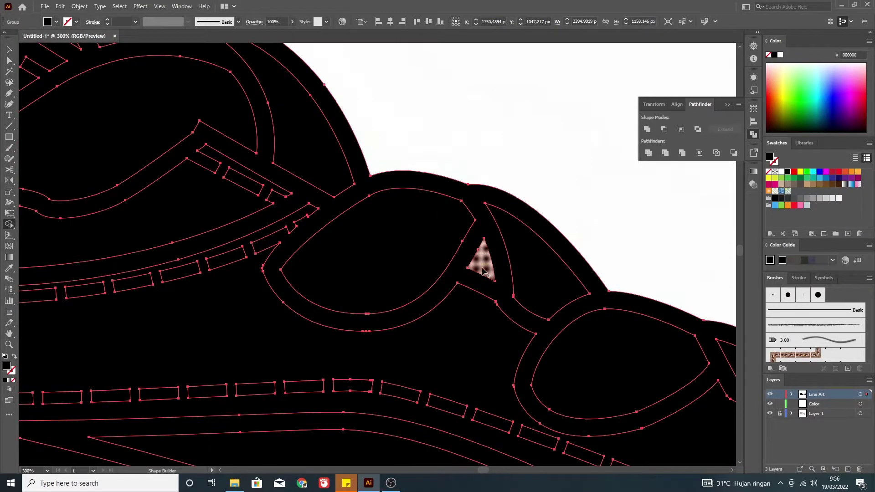
scroll(547, 337, "down", 1)
scroll(502, 356, "down", 1)
scroll(471, 370, "up", 1)
left_click_drag(471, 370, 339, 429)
scroll(319, 410, "down", 1)
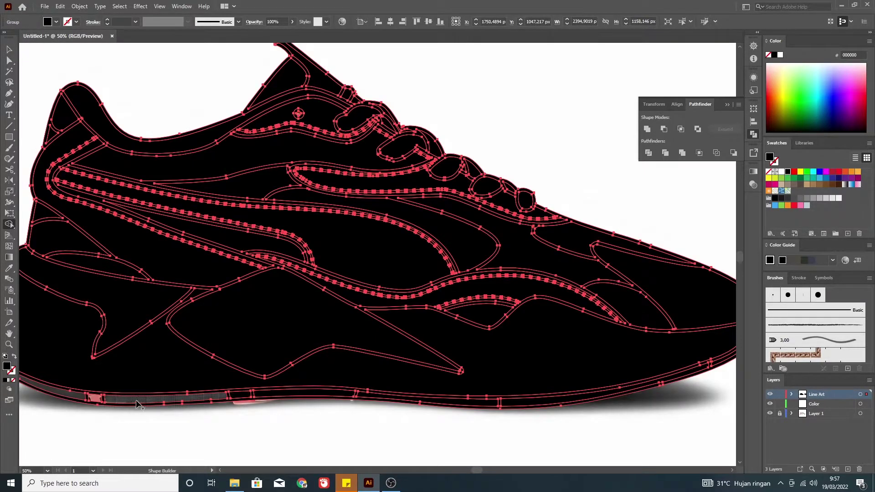
scroll(155, 442, "down", 2)
key("v")
left_click_drag(49, 151, 200, 287)
right_click(293, 328)
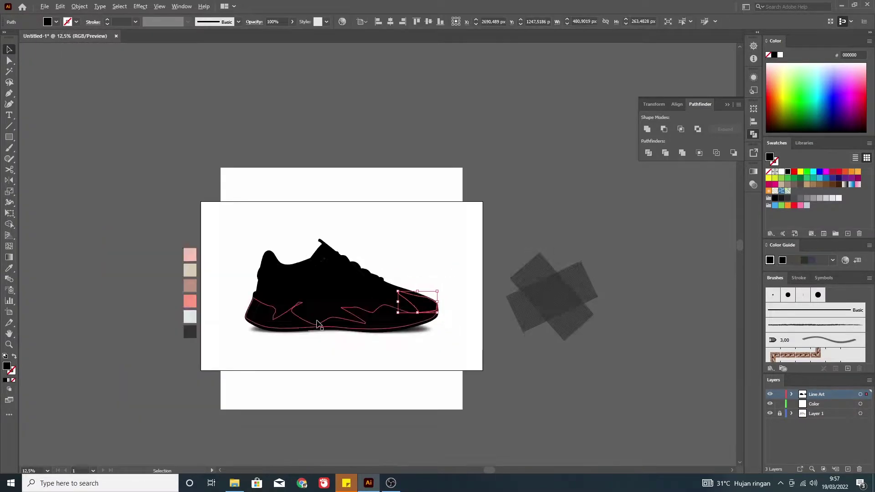
- Fill the midsole with the light grey palette colour
scroll(319, 346, "down", 1)
left_click(151, 315)
left_click(319, 319)
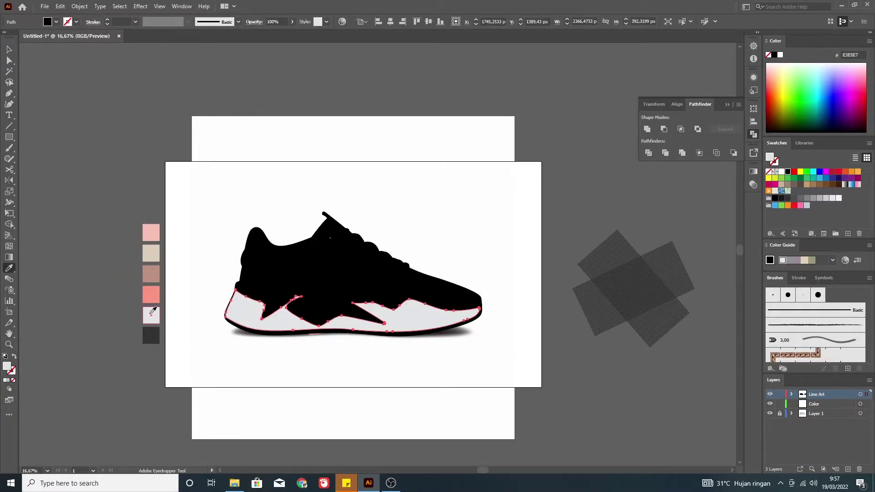
scroll(411, 296, "up", 2)
left_click(480, 289)
scroll(420, 287, "down", 1)
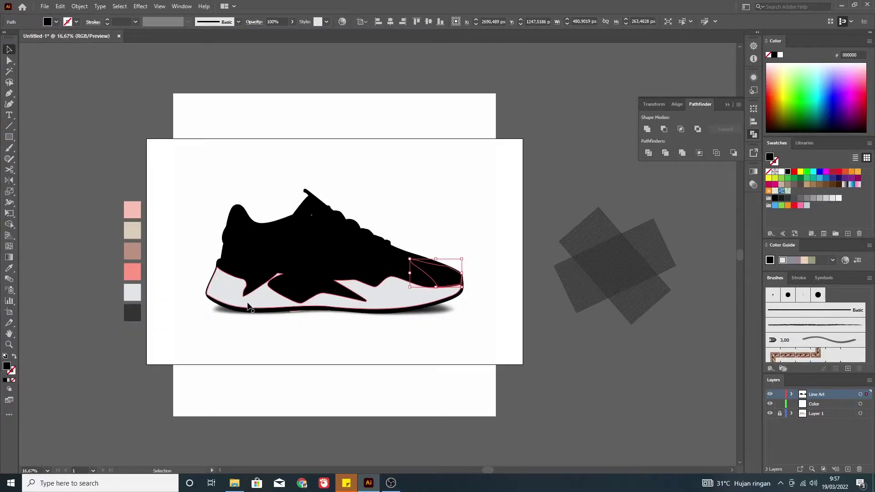
- Make the shoe artwork semi-transparent at 28% opacity and sample light grey onto a sole piece
key("v")
scroll(364, 253, "up", 1)
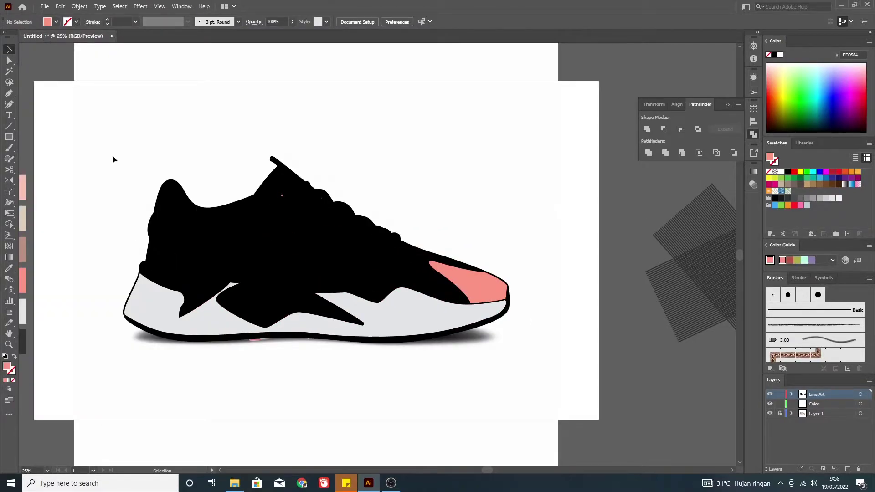
left_click_drag(112, 159, 526, 368)
left_click(636, 206)
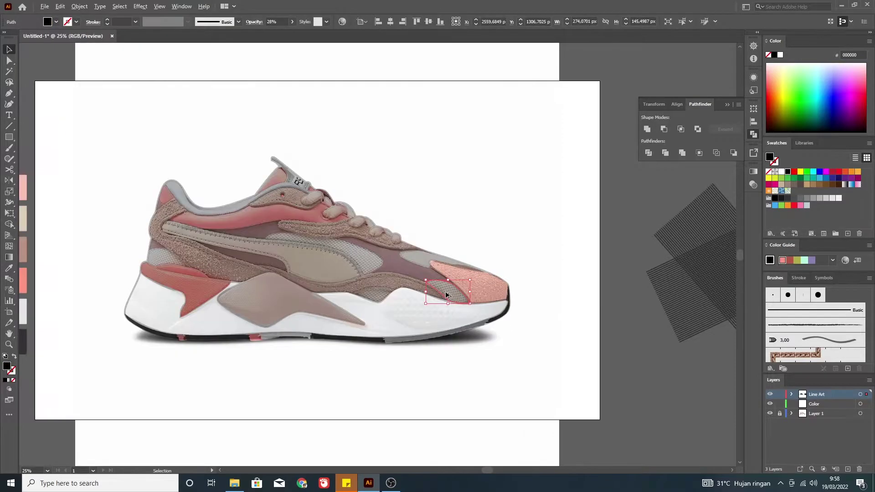
key("ctrl+minus")
key("i")
left_click(451, 296)
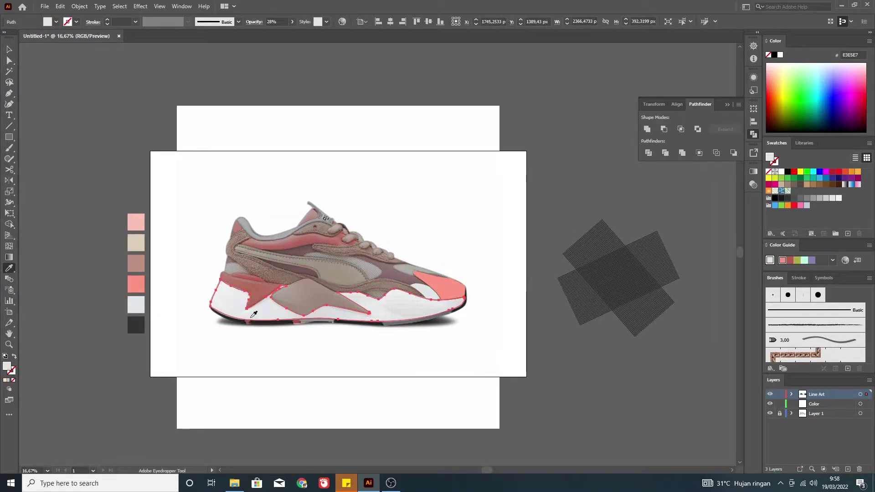
- Colour a bottom sole strip with a grey swatch from the fill swatches
key("ctrl+plus")
key("ctrl+plus")
key("v")
left_click(512, 297)
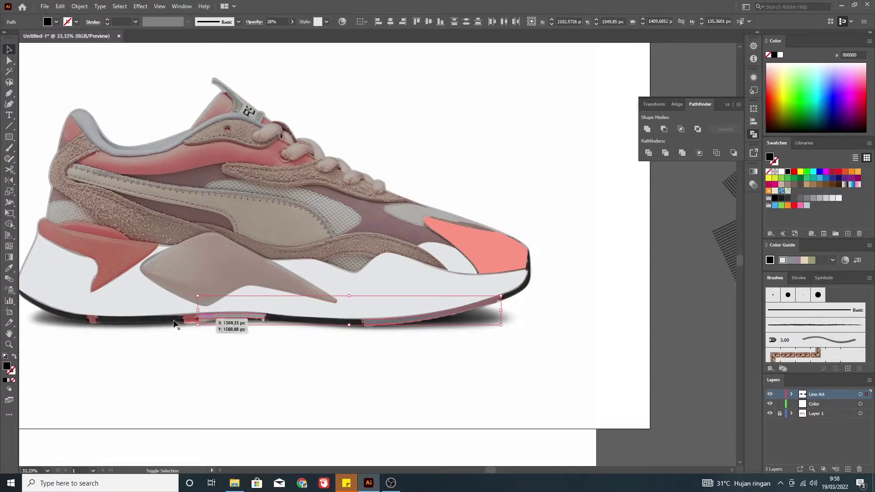
key("ctrl+minus")
key("ctrl+minus")
key("i")
left_click(177, 313)
left_click(50, 21)
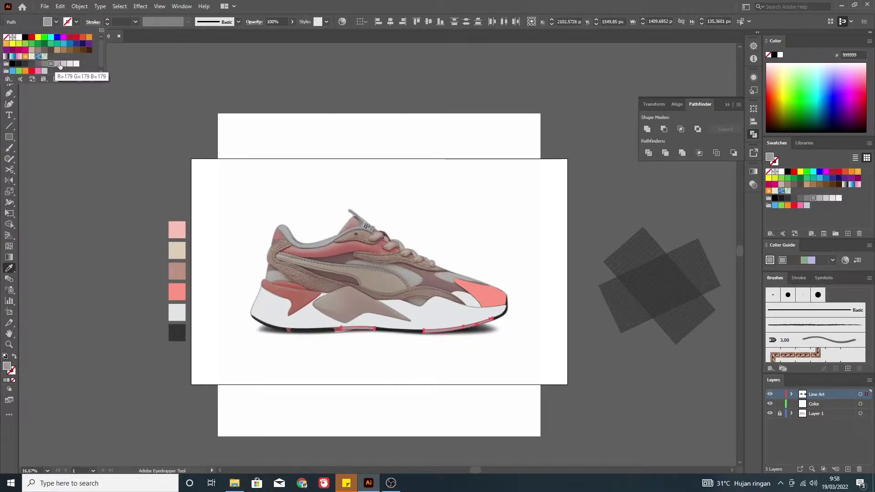
left_click(60, 67)
- Select the long and short sole strips and refine their fill in the Color Picker
key("v")
key("ctrl+plus")
left_click(427, 352)
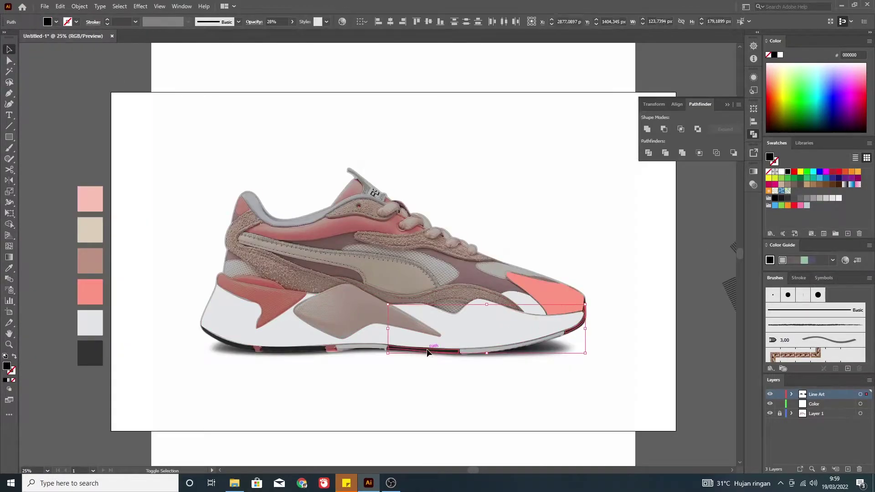
key("v")
key("ctrl+plus")
left_click(351, 350)
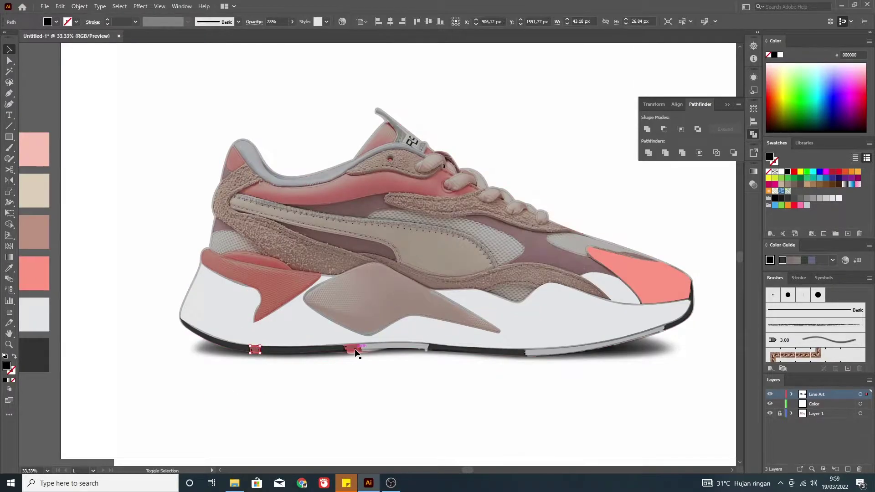
double_click(7, 367)
key("Escape")
key("v")
left_click(292, 278)
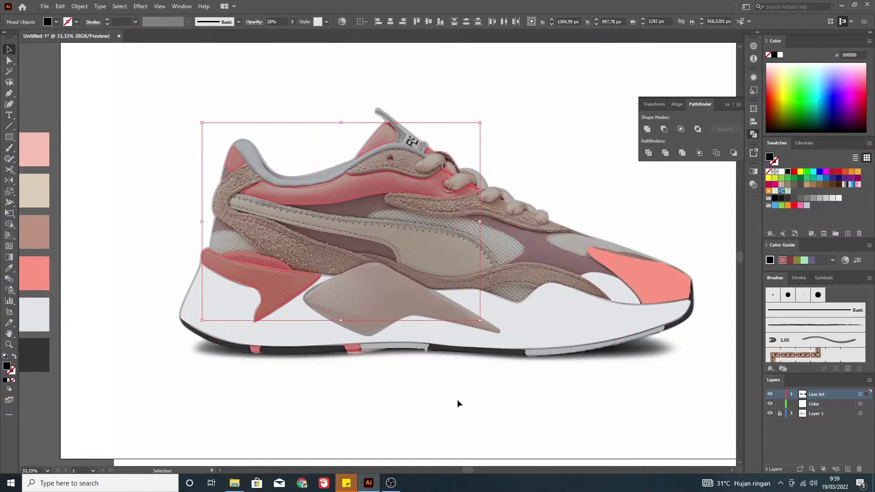
- Fill the large side panel and the upper overlay pieces with sampled pink and mauve tones
left_click(358, 306)
left_click(32, 232)
key("v")
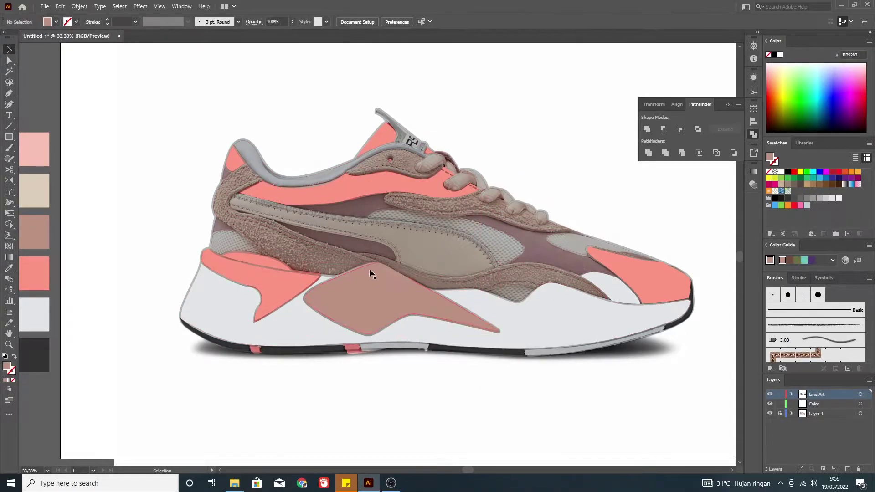
left_click(506, 226)
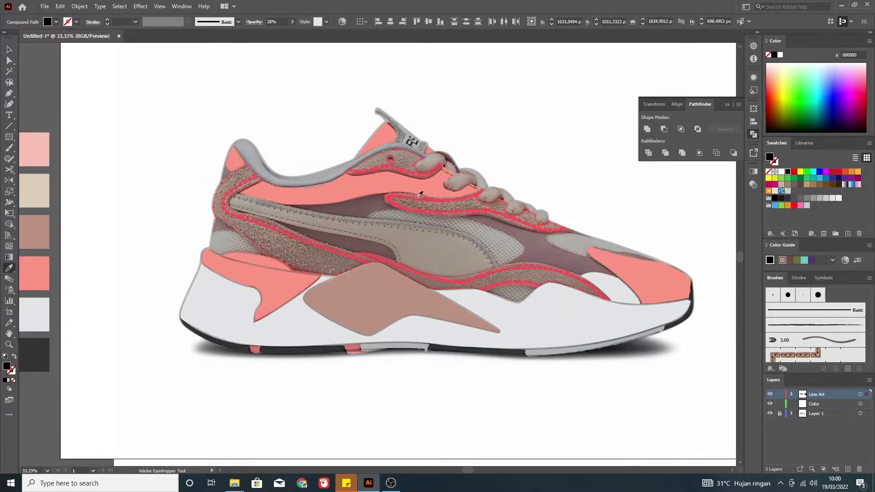
key("i")
left_click(417, 305)
double_click(7, 366)
left_click(340, 129)
key("v")
- Give the next side panel a darker mauve fill, refined in the Color Picker
left_click(501, 246)
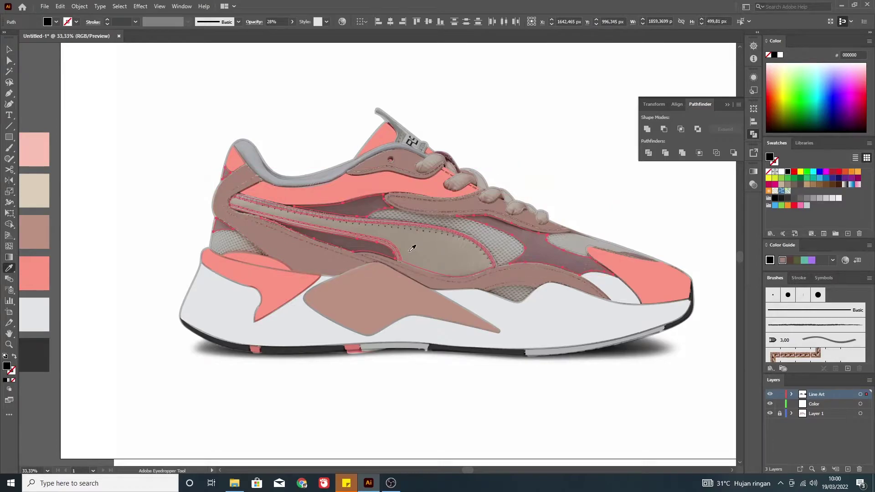
scroll(621, 216, "up", 2)
scroll(233, 210, "down", 1)
scroll(163, 202, "down", 1)
key("v")
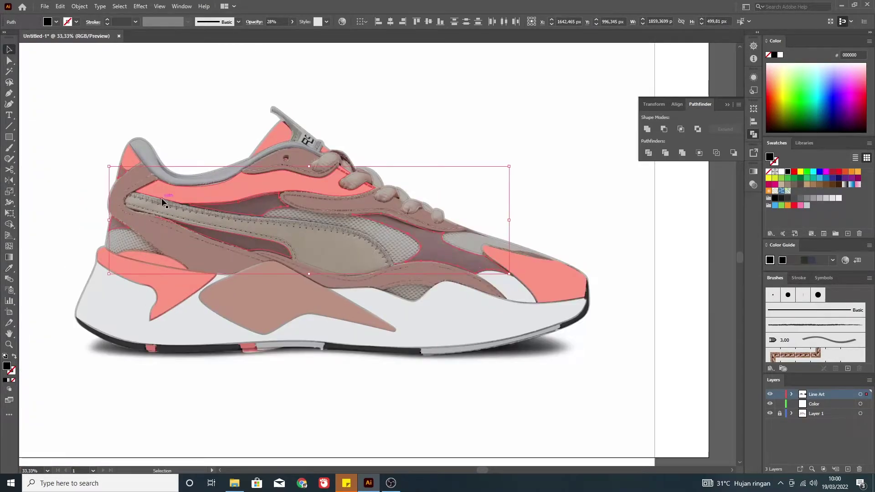
scroll(432, 247, "down", 1)
key("i")
left_click(270, 256)
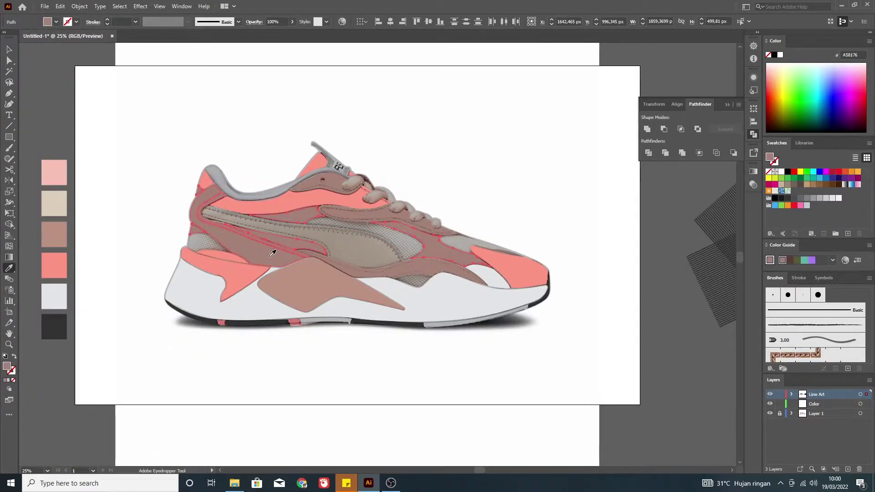
double_click(7, 366)
left_click(348, 123)
- Colour the small toe piece light grey
left_click(456, 242)
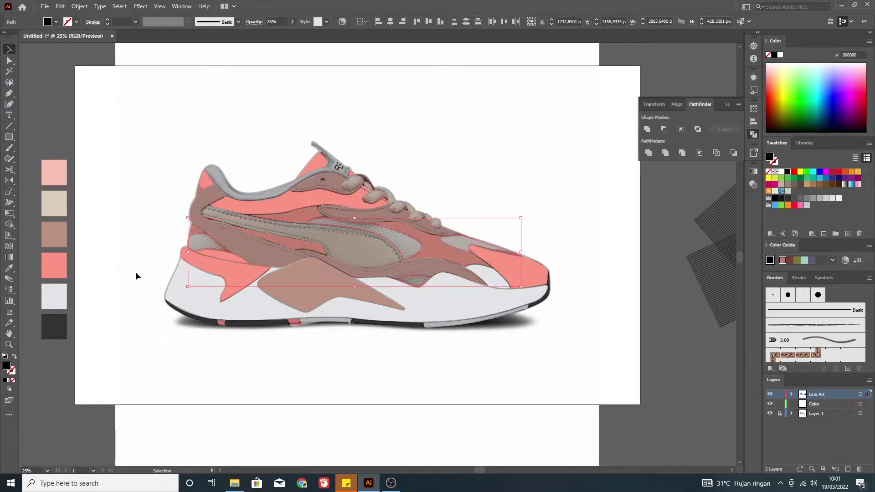
key("i")
left_click(55, 297)
double_click(7, 366)
left_click(356, 128)
key("v")
- Give the swoosh a cream C6B39E fill, then select the shoe's line-art outline
left_click(365, 251)
key("i")
left_click(360, 247)
left_click(56, 22)
left_click(38, 64)
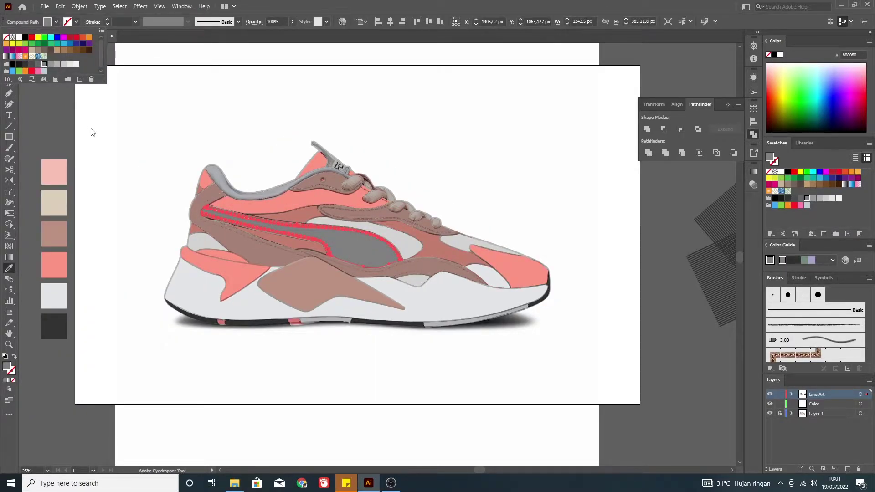
left_click(54, 203)
double_click(7, 366)
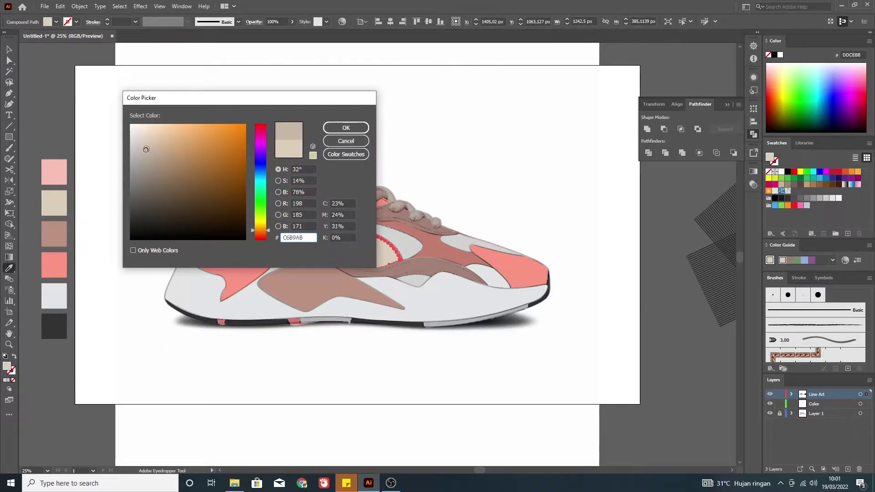
left_click(346, 128)
key("v")
key("ctrl+shift+a")
left_click(543, 308)
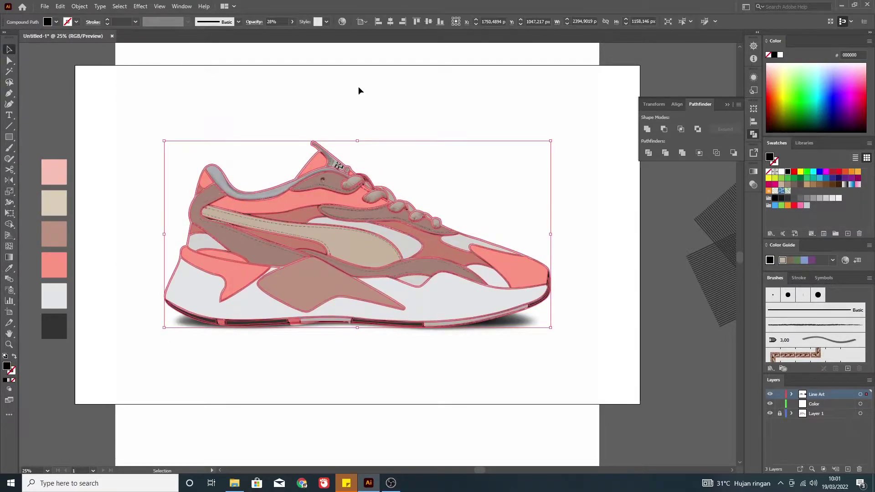
scroll(389, 385, "up", 3)
- Select a lace shape for recolouring
scroll(390, 384, "up", 2)
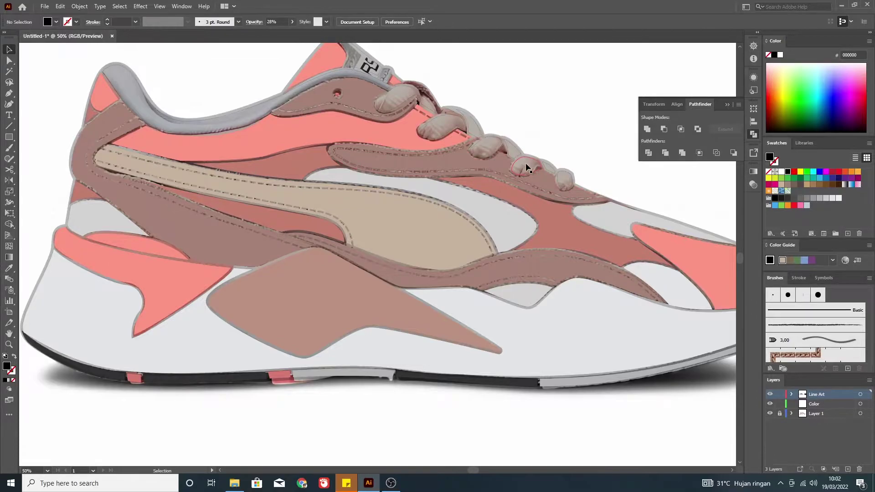
scroll(584, 201, "up", 5)
left_click(584, 201)
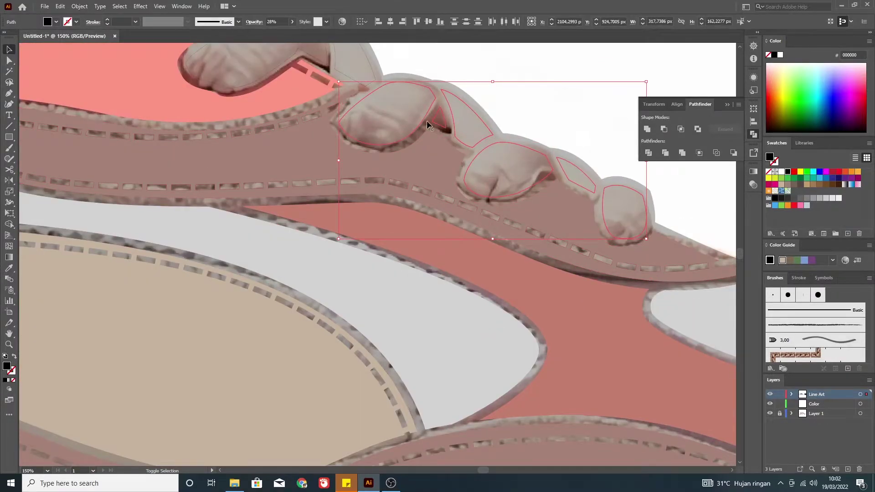
scroll(255, 113, "down", 1)
scroll(255, 113, "down", 1)
scroll(290, 203, "down", 3)
key("i")
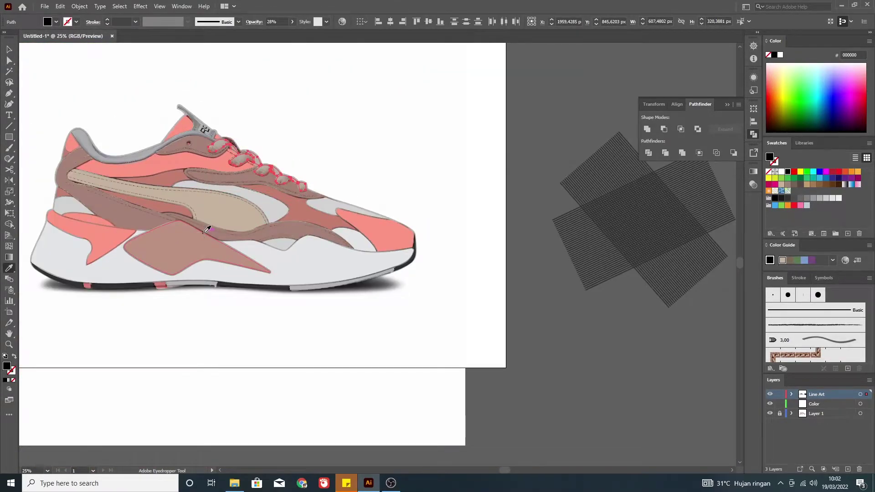
scroll(207, 230, "down", 1)
key("v")
- Restore the whole shoe artwork to 100% opacity
key("ctrl+a")
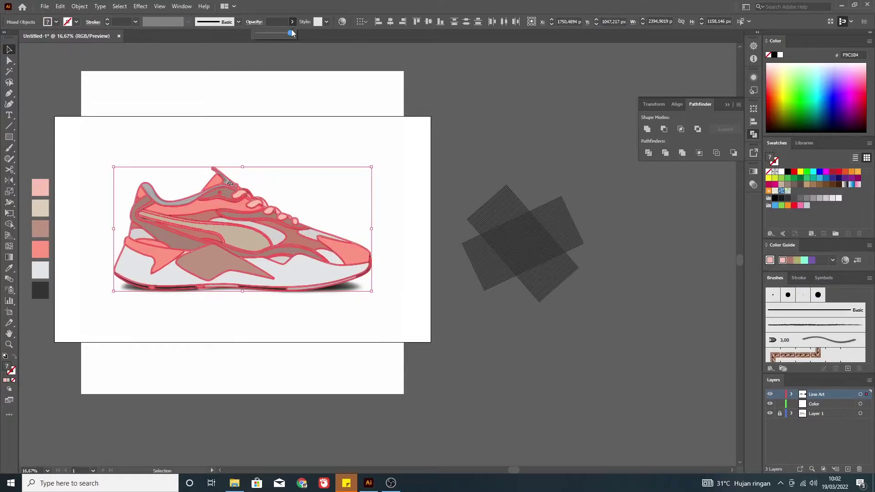
left_click_drag(291, 32, 296, 33)
left_click(475, 135)
scroll(336, 264, "up", 3)
scroll(327, 203, "down", 1)
- Fill the black tongue shape with light grey
left_click(328, 203)
key("v")
left_click(269, 171)
left_click(364, 275)
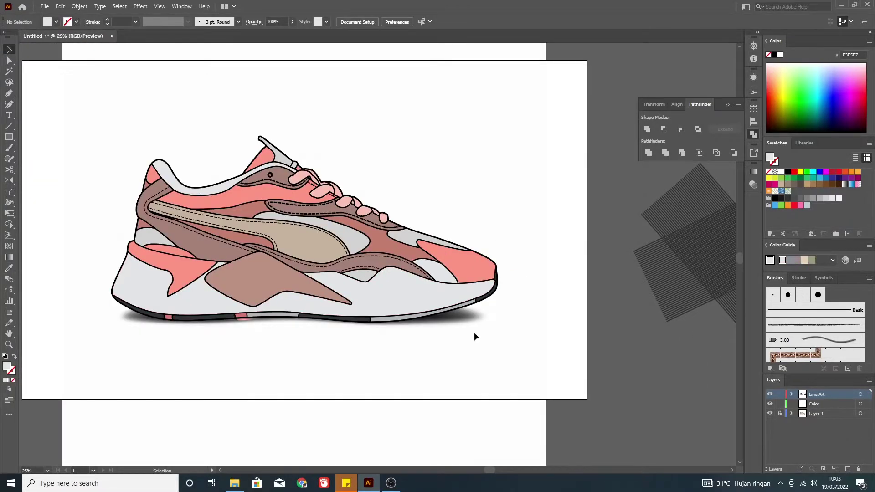
scroll(270, 174, "up", 3)
scroll(305, 174, "up", 2)
- Select the eyelet ring, fit the view, and select the white toe-side panel on the shoe
left_click(304, 174)
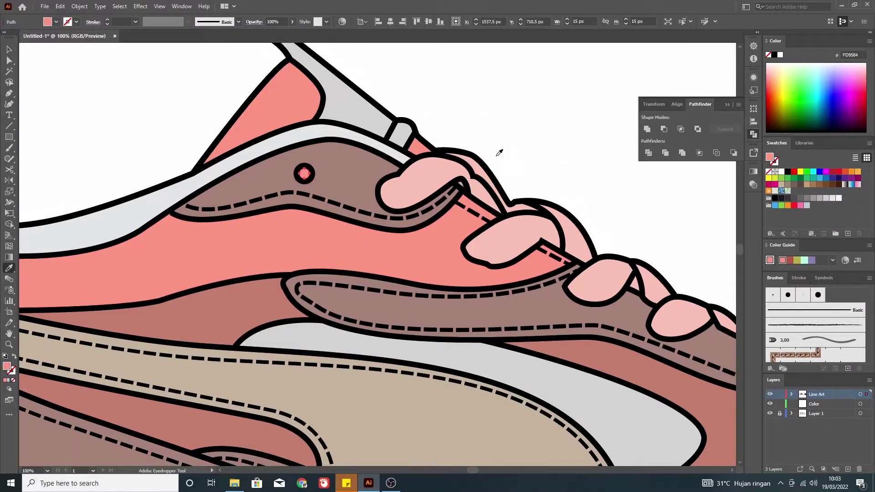
key("ctrl+0")
scroll(339, 351, "up", 2)
scroll(340, 351, "down", 3)
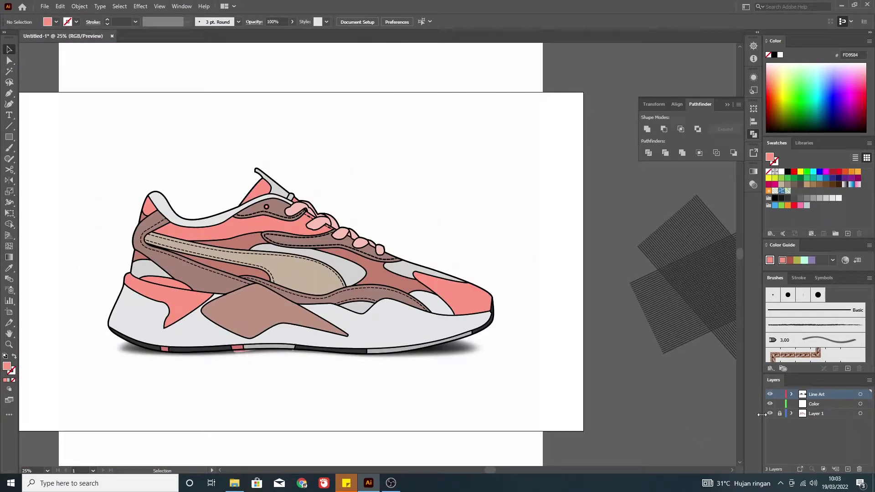
scroll(499, 396, "down", 1)
scroll(464, 312, "up", 1)
left_click(465, 311)
scroll(465, 311, "right", 1)
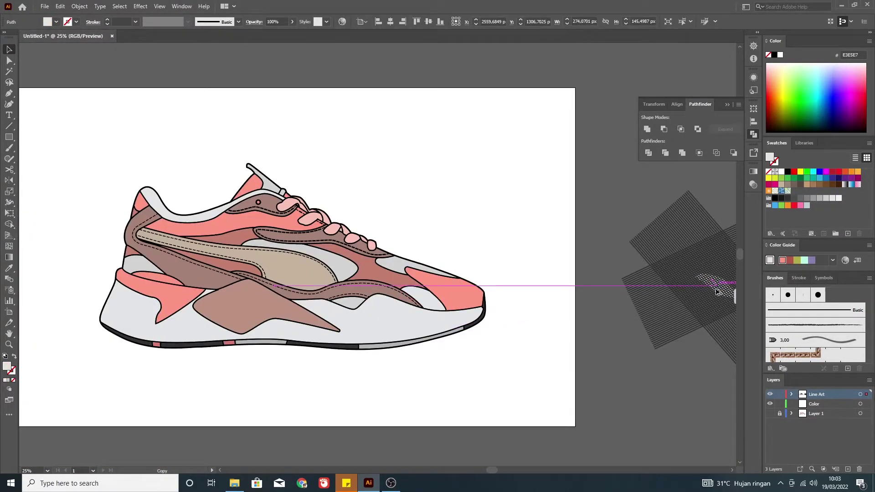
scroll(723, 348, "up", 2)
scroll(564, 171, "down", 2)
- Restore the toe panel and fill the crosshatch lines light grey
key("ctrl+z")
left_click(576, 305)
left_click(56, 22)
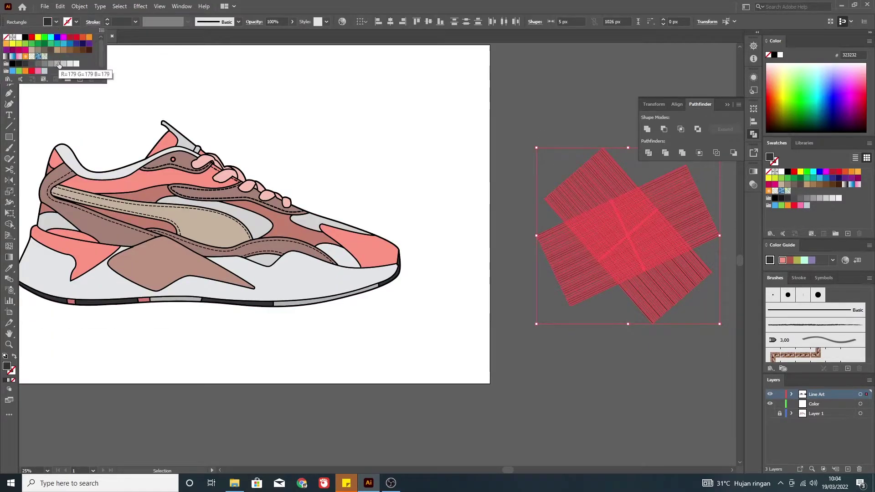
left_click(63, 63)
key("Escape")
left_click(509, 157)
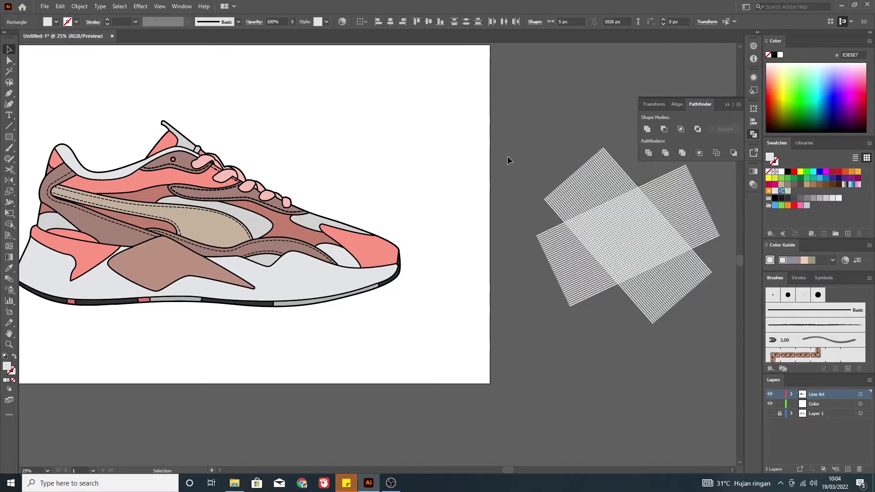
- Select the leaf-shaped toe panel copy and check its transform options
scroll(509, 157, "up", 2)
scroll(595, 253, "down", 2)
left_click(518, 151)
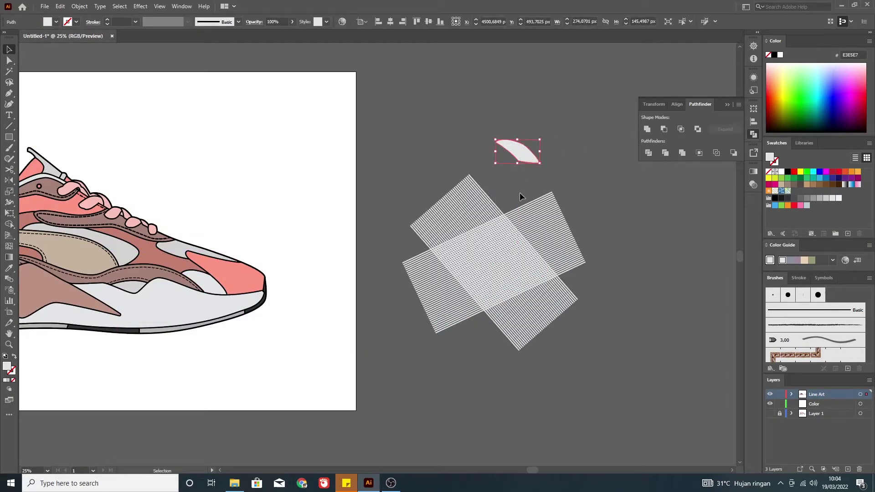
right_click(529, 156)
key("Escape")
- Duplicate the crosshatch pattern to the upper right
scroll(622, 330, "down", 2)
left_click(552, 296)
left_click_drag(553, 296, 639, 220)
left_click(518, 255)
right_click(570, 273)
key("Escape")
- Adjust the hatch's stacking order relative to the pink and white toe panels
scroll(562, 296, "up", 1)
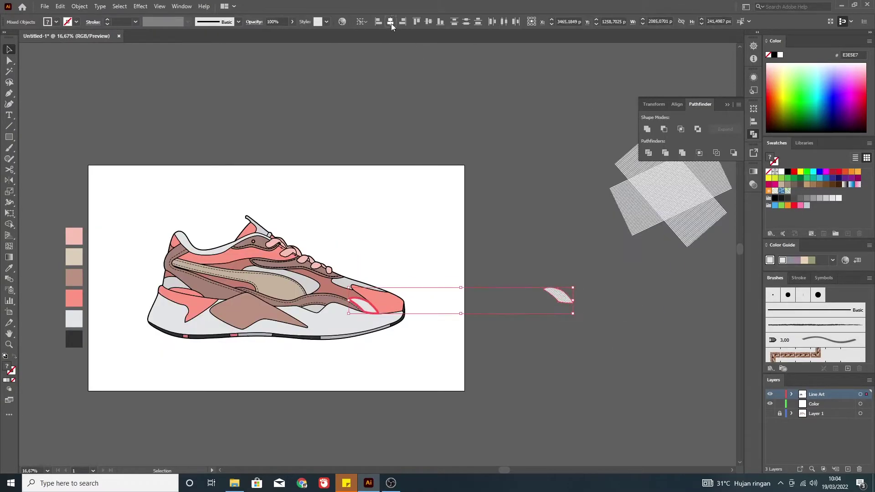
scroll(381, 315, "up", 2)
right_click(342, 282)
left_click(464, 383)
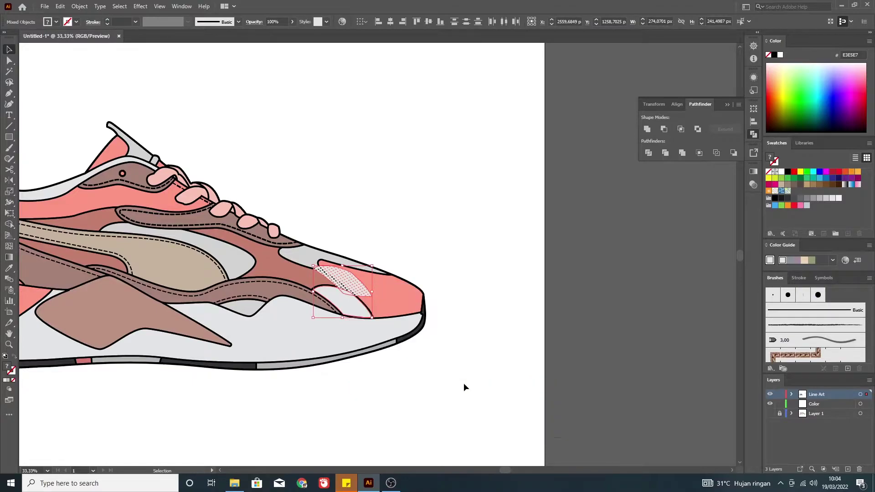
left_click(349, 291, "shift")
scroll(386, 291, "up", 2)
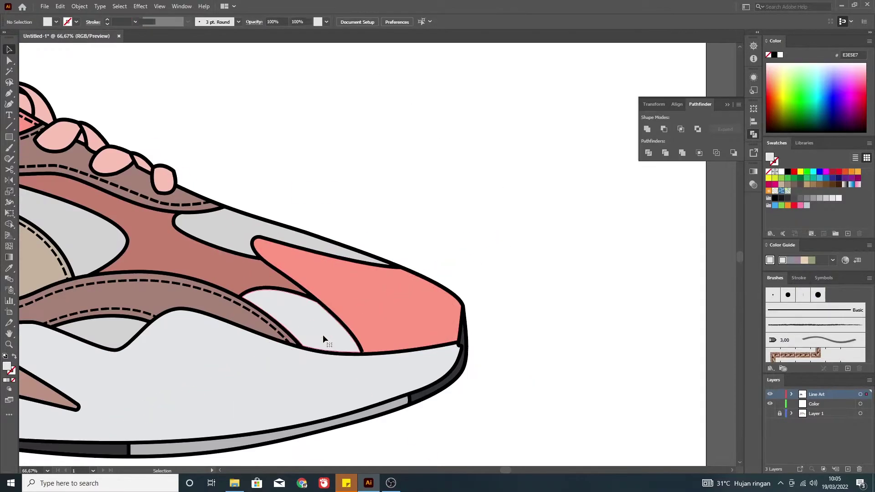
key("ctrl+[")
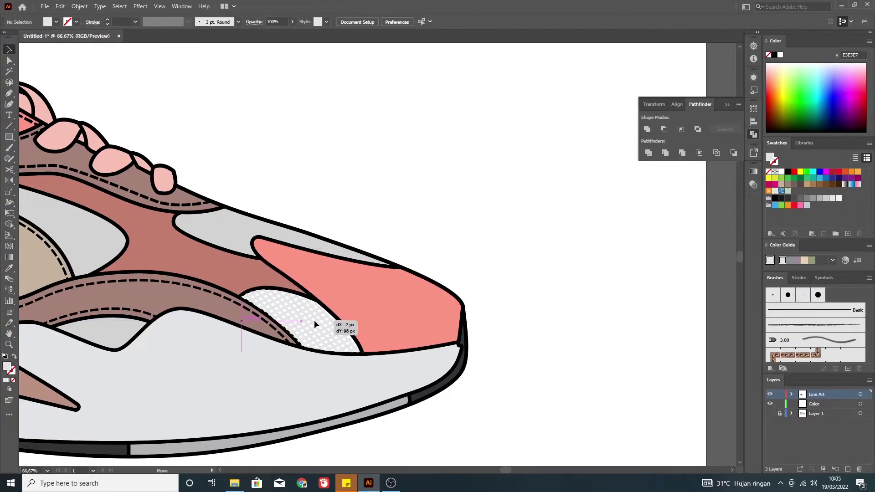
left_click(484, 295)
- Select the hatch clip group on the toe to check it
scroll(484, 295, "up", 1)
scroll(484, 296, "up", 1)
scroll(389, 377, "down", 3)
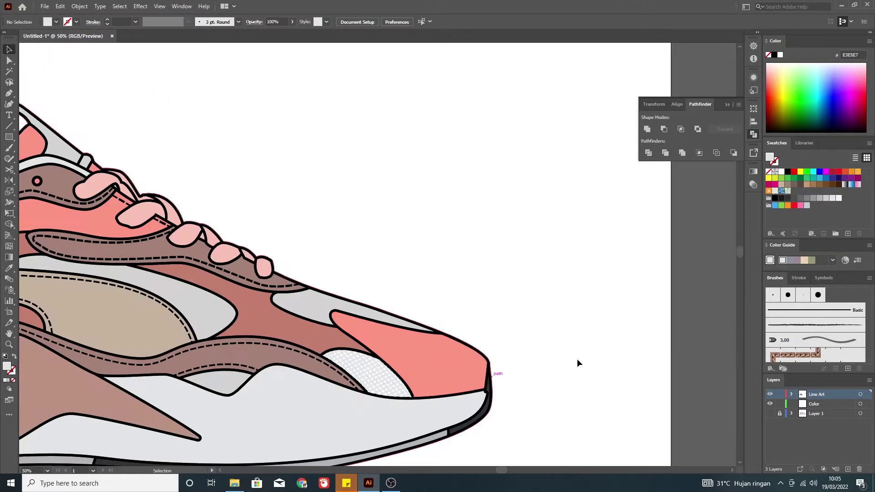
scroll(633, 347, "down", 1)
scroll(631, 347, "down", 1)
scroll(585, 341, "up", 1)
left_click(272, 327)
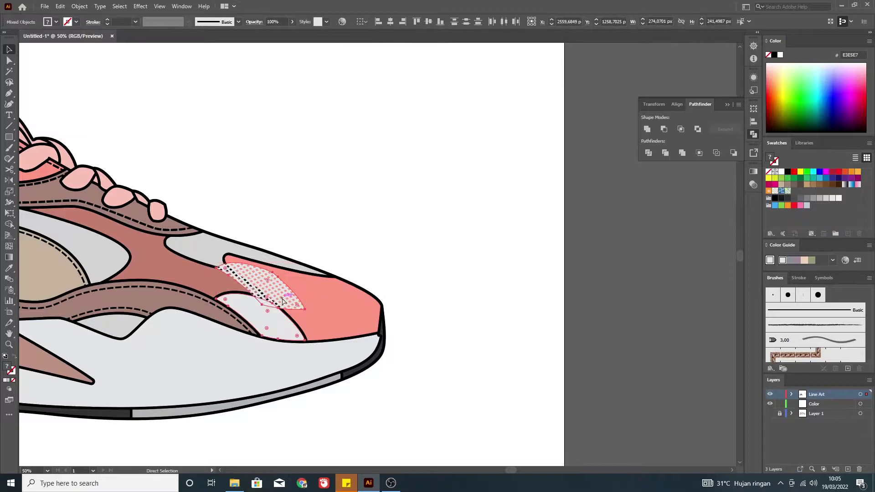
scroll(543, 282, "down", 4)
left_click(675, 326)
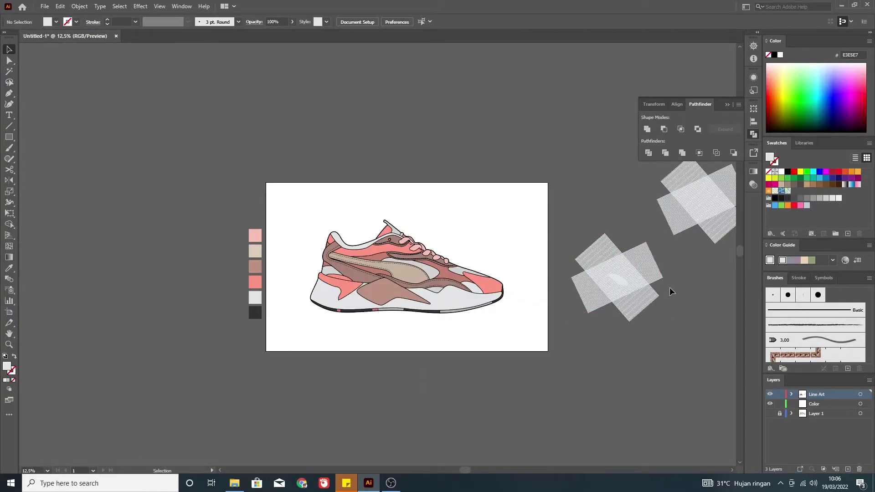
- Move the leaf shape above the hatch and make the hatch lines a compound path
scroll(670, 288, "up", 3)
left_click_drag(519, 265, 519, 127)
right_click(537, 99)
left_click(558, 206)
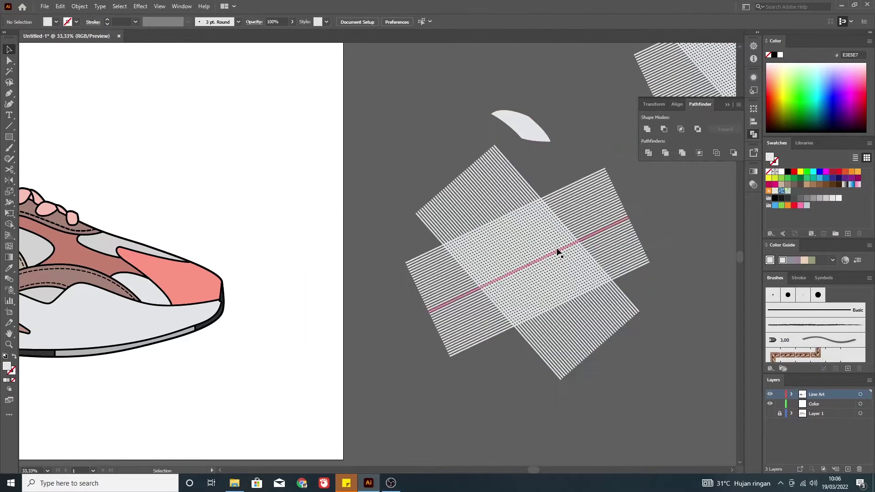
- Try the compound hatch on the shoe toe, then park it right of the shoe
scroll(558, 207, "down", 2)
left_click_drag(629, 146, 384, 265)
scroll(614, 371, "up", 3)
scroll(614, 370, "down", 3)
left_click(614, 370)
left_click_drag(614, 371, 769, 368)
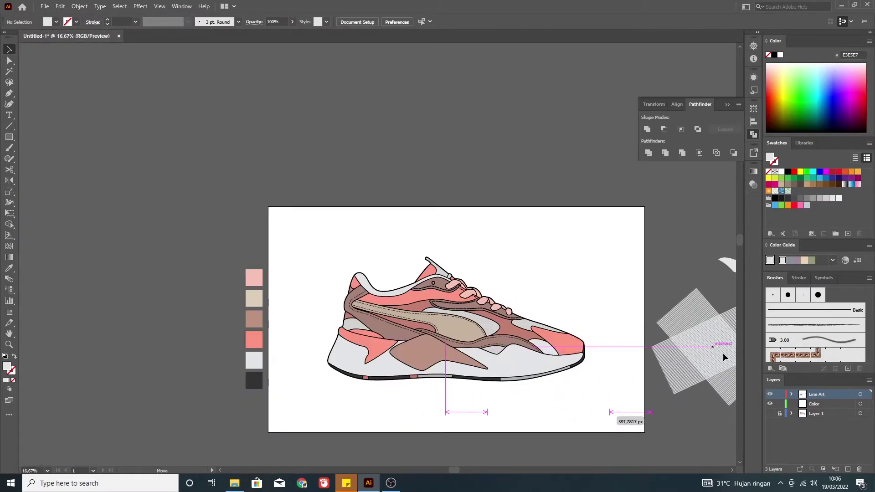
left_click(430, 152)
- Show and lock the reference photo layer (Layer 1)
left_click(771, 414)
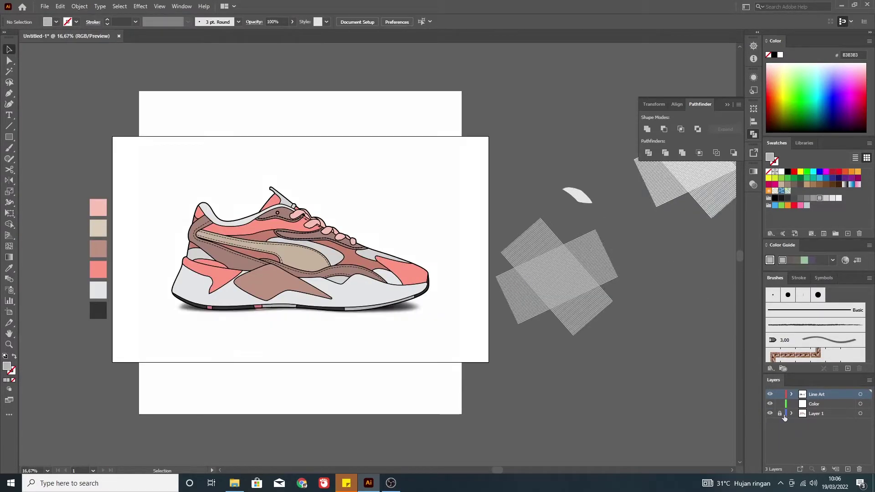
left_click(779, 413)
scroll(263, 381, "down", 2)
scroll(248, 328, "up", 4)
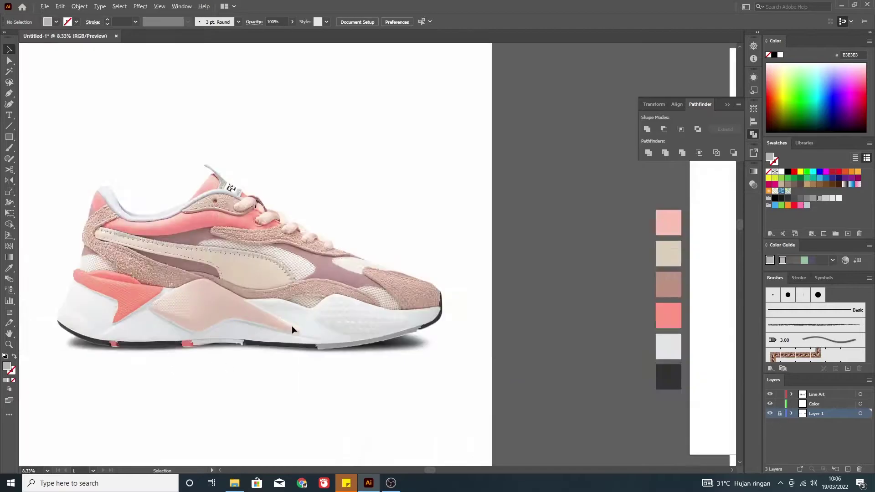
scroll(363, 321, "down", 1)
scroll(468, 345, "down", 2)
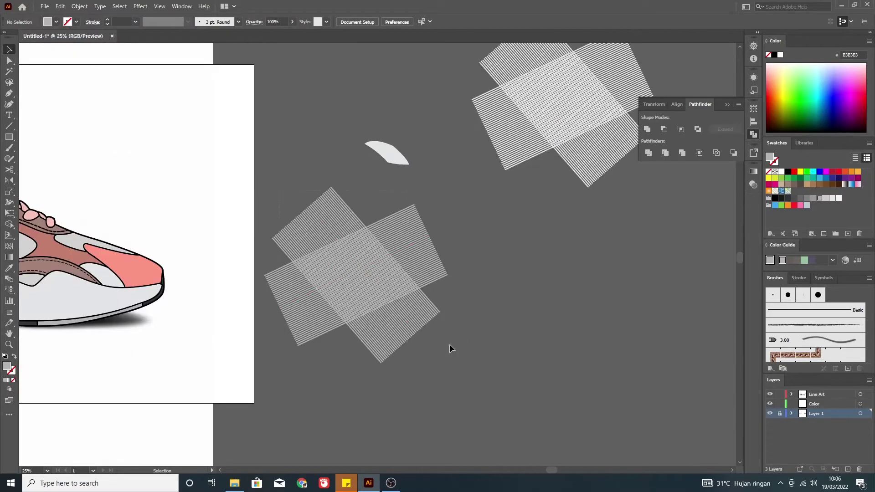
left_click(394, 155)
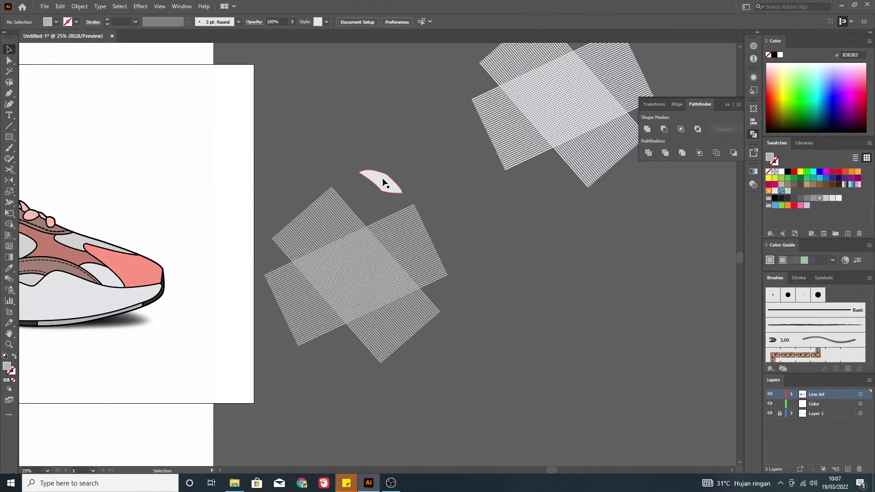
- Clip the crosshatch to the leaf shape with Ctrl+7 and move it toward the shoe
left_click_drag(387, 182, 358, 275)
left_click_drag(292, 206, 410, 358)
key("ctrl+7")
left_click_drag(353, 276, 278, 282)
scroll(214, 290, "down", 2)
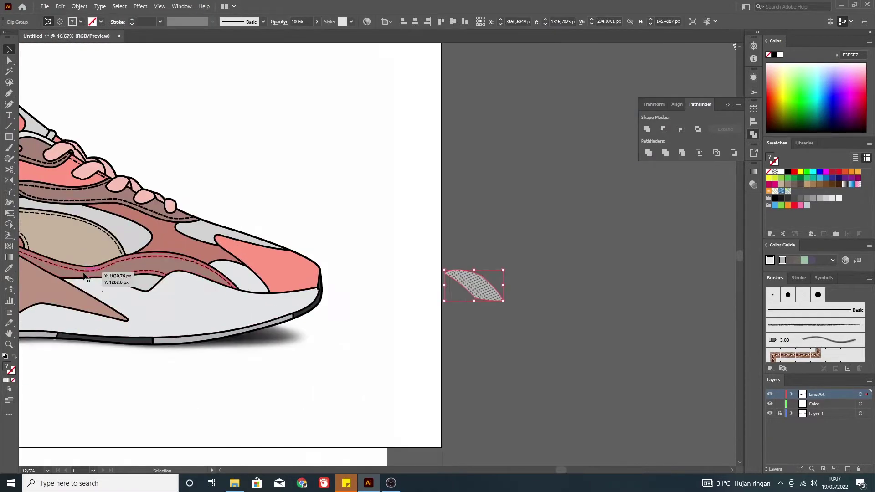
key("ctrl+shift+a")
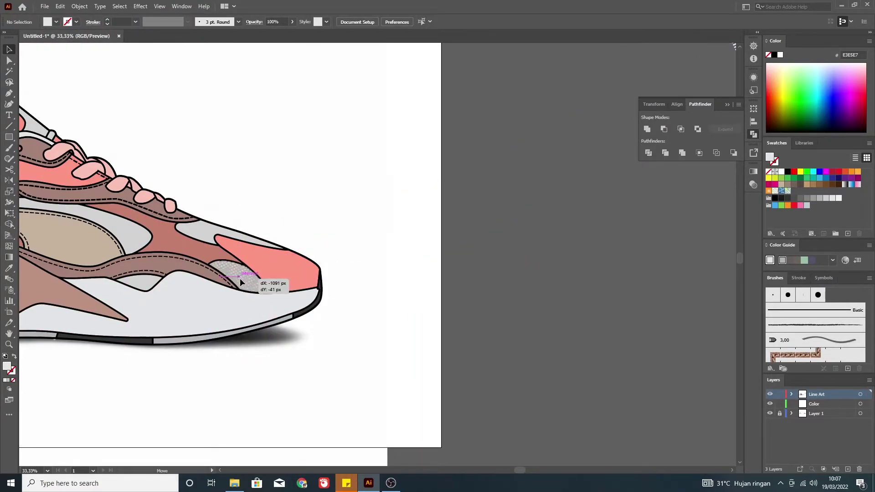
- Change the clipped mesh's stacking order through Arrange
scroll(267, 292, "up", 3)
scroll(254, 256, "down", 2)
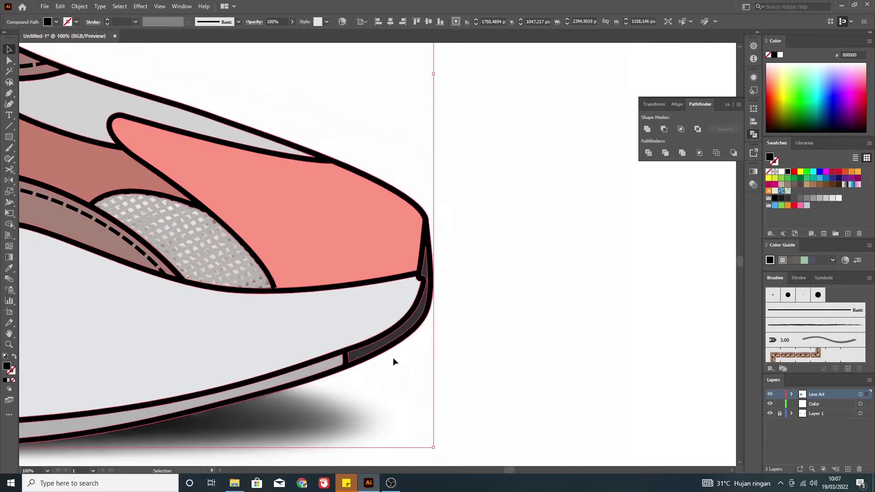
right_click(393, 357)
left_click(506, 354)
scroll(668, 365, "down", 3)
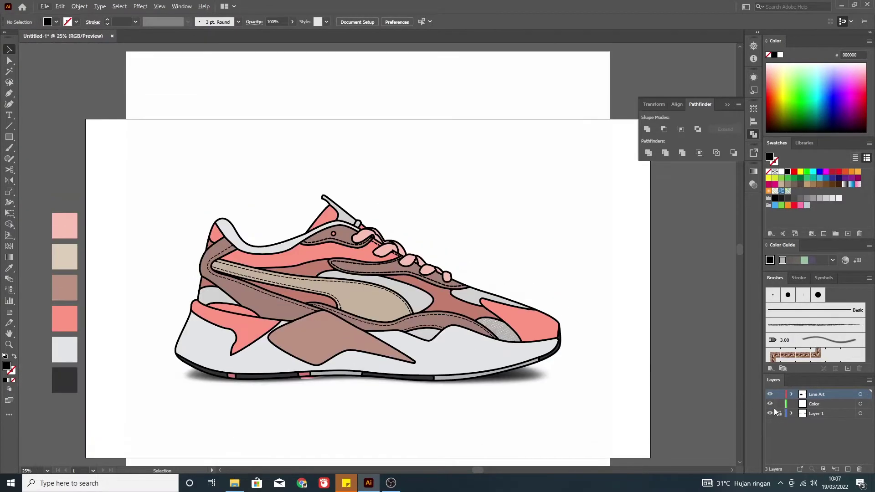
scroll(614, 381, "up", 2)
scroll(547, 346, "up", 1)
scroll(455, 312, "up", 1)
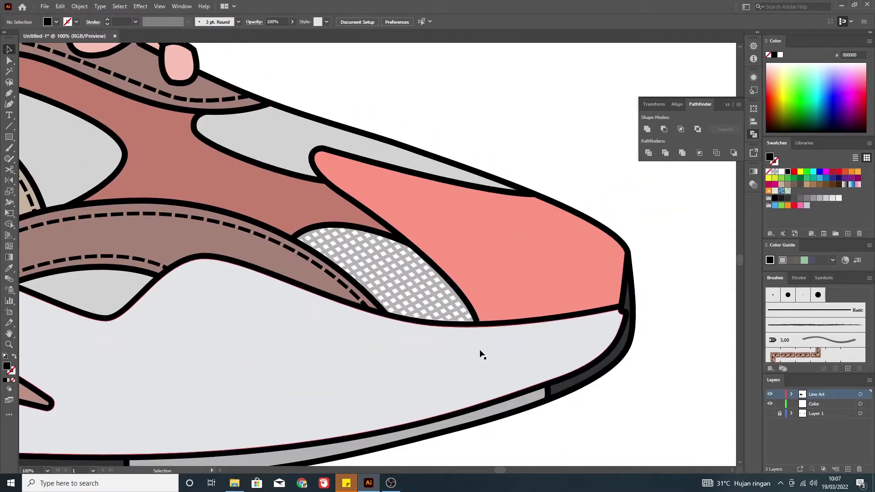
scroll(480, 354, "down", 3)
- Align the mesh-filled leaf over the white toe panel and fix its stacking order
left_click(458, 332)
left_click(634, 337, "shift")
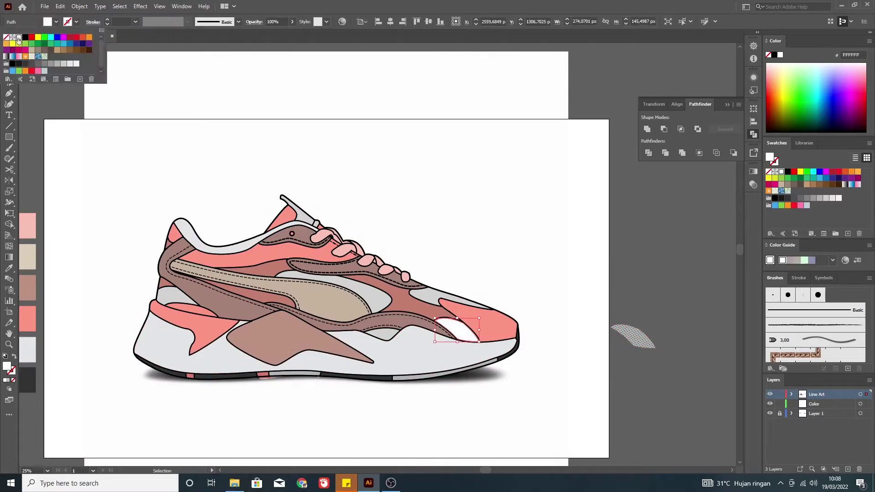
left_click(429, 21)
scroll(588, 332, "up", 4)
scroll(588, 332, "down", 3)
scroll(502, 356, "up", 3)
right_click(488, 364)
left_click(633, 318)
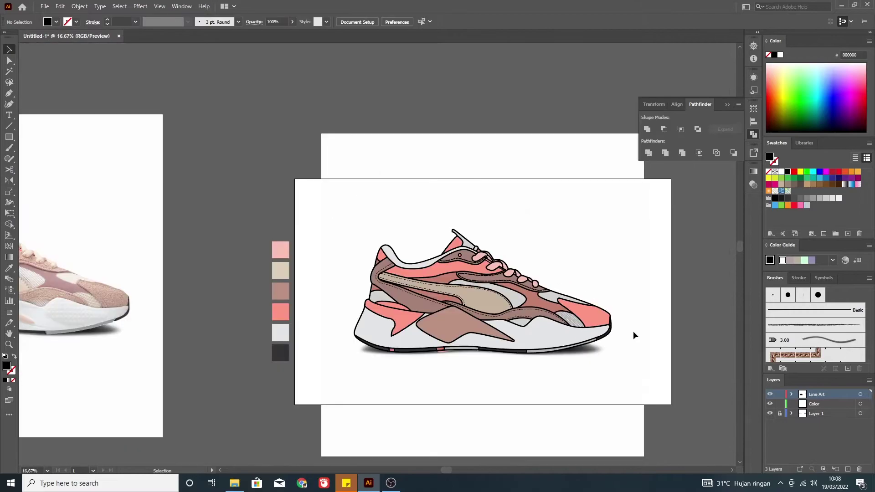
scroll(636, 331, "down", 4)
- Duplicate the crosshatch below and clip the copy to the upper toe panel shape
mouse_move(589, 258)
left_mouse_down()
mouse_move(478, 332)
mouse_move(520, 364)
left_mouse_up()
right_click(461, 317)
key("Escape")
left_click_drag(487, 337, 596, 433)
key("ctrl+7")
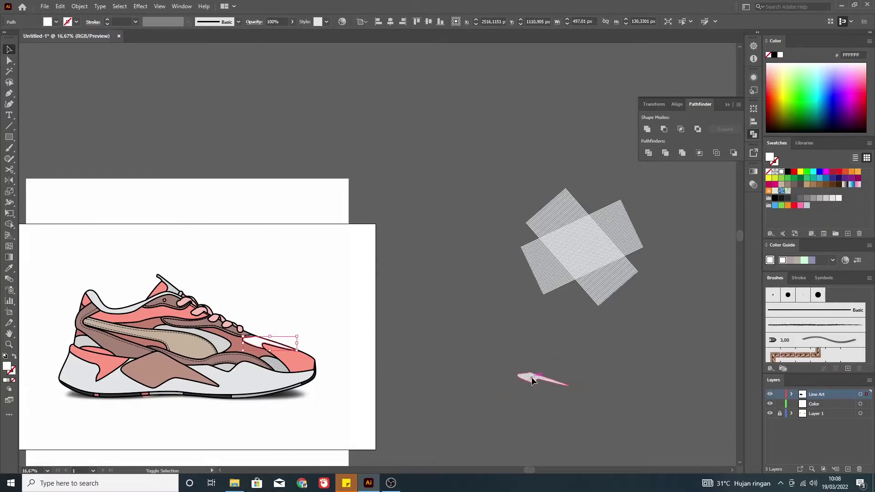
- Fill the selected shoe shape white
left_click(532, 377, "shift")
scroll(289, 324, "up", 5)
scroll(288, 325, "down", 2)
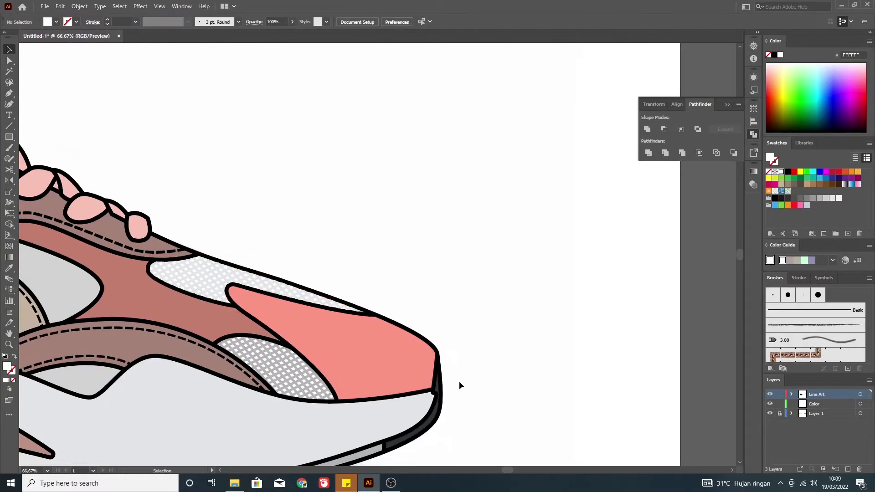
right_click(440, 385)
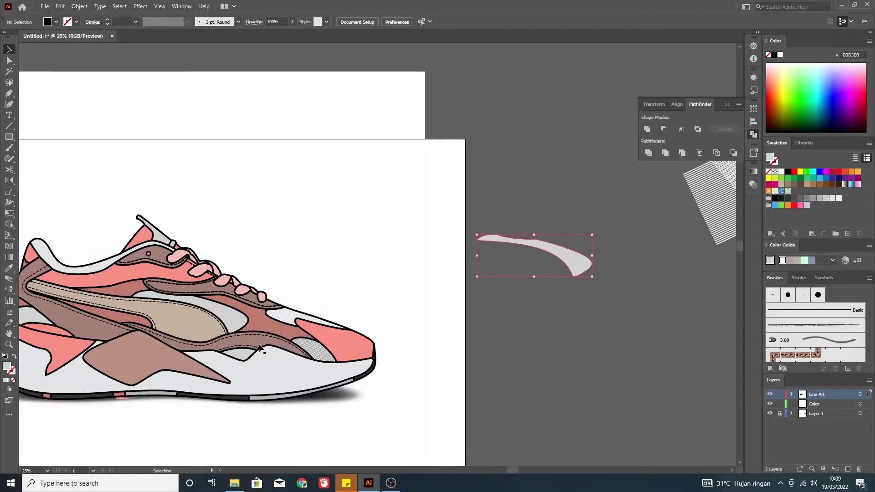
scroll(199, 352, "up", 2)
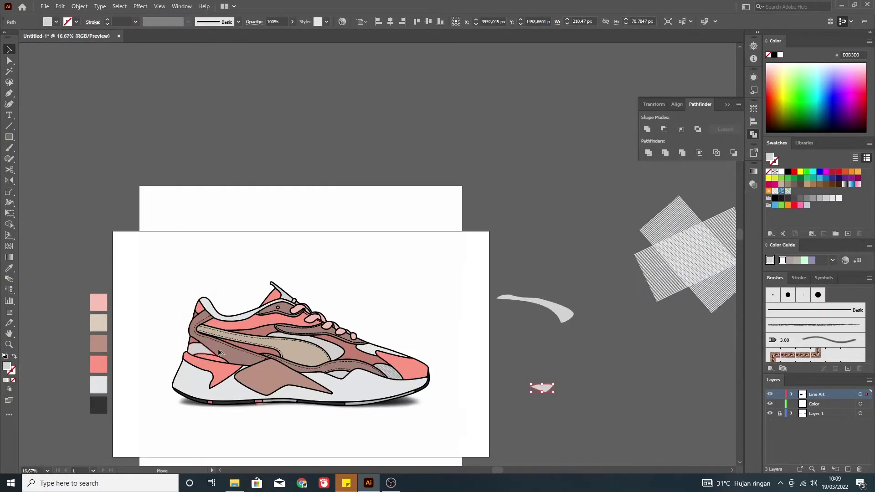
left_click(56, 21)
left_click(20, 40)
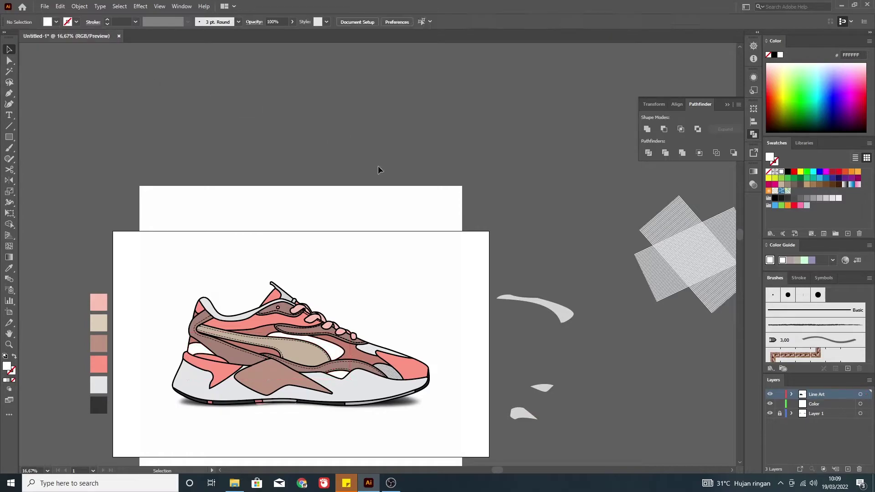
- Duplicate and enlarge the line pattern, then clip it into the grey panel shape
scroll(637, 201, "right", 2)
left_click_drag(644, 258, 623, 384)
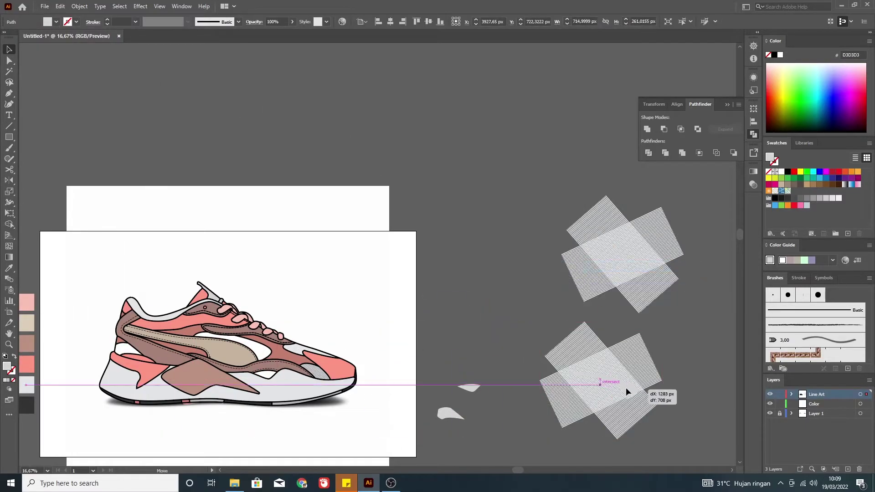
left_click(592, 392)
left_click_drag(661, 438, 679, 456)
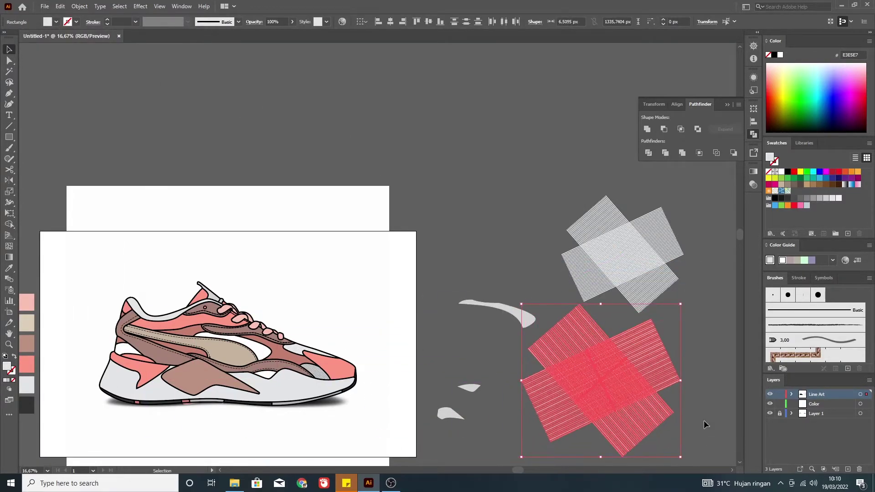
left_click_drag(559, 339, 628, 386)
left_click(657, 424, "shift")
right_click(611, 387)
left_click(638, 303)
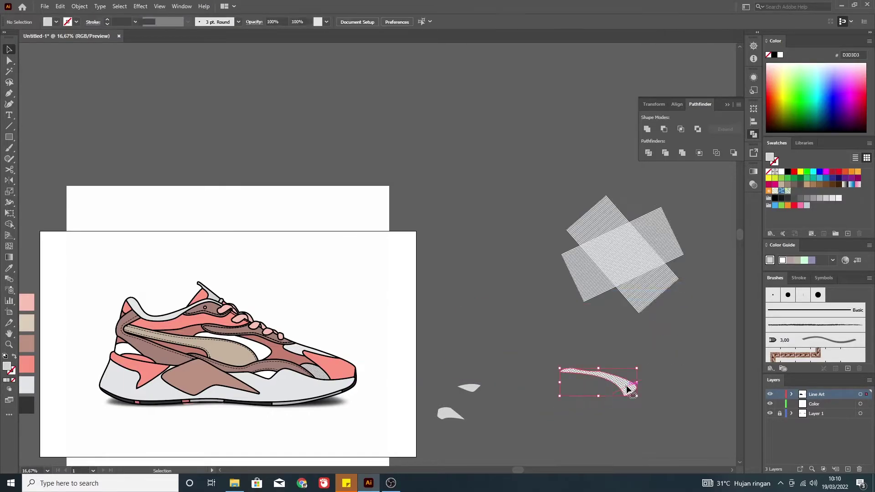
key("Delete")
key("ctrl+z")
key("ctrl+z")
right_click(592, 400)
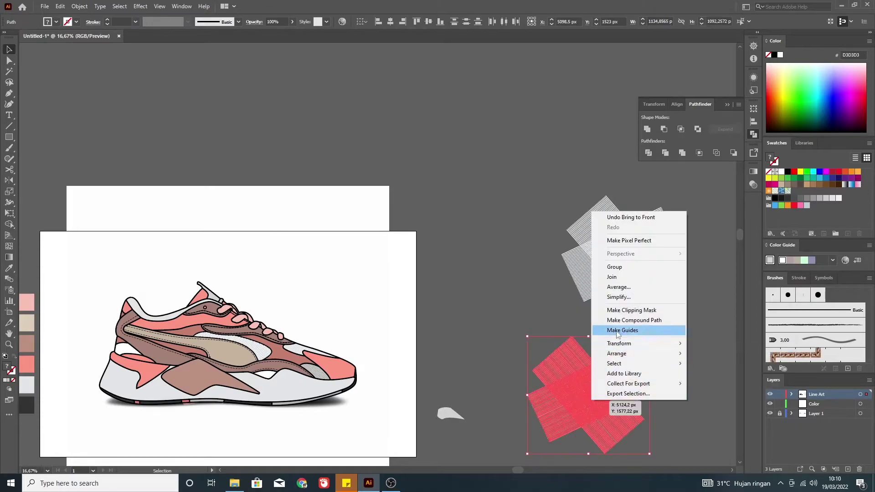
left_click(620, 314)
- Bring a small grey shape in front of the pattern and clip the pattern into it
left_click(266, 374, "shift")
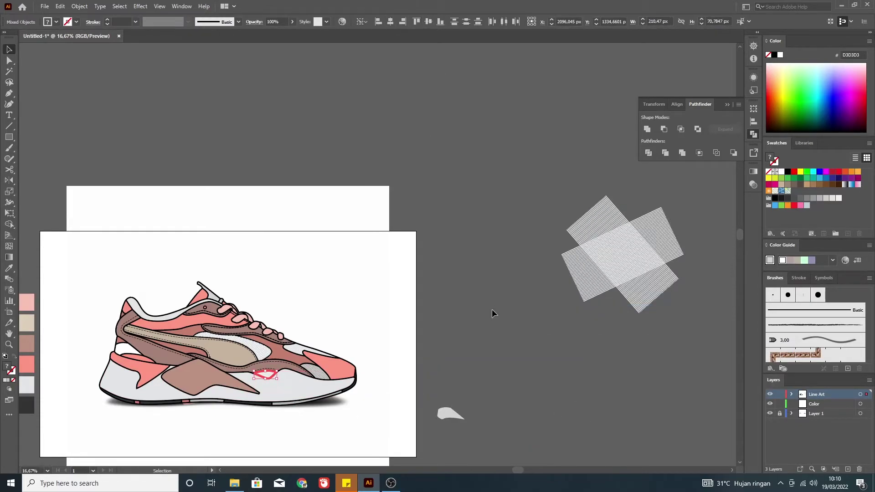
mouse_move(548, 294)
left_mouse_down()
mouse_move(475, 425)
mouse_move(450, 377)
left_mouse_up()
right_click(449, 378)
left_click(576, 331)
left_click(553, 347, "shift")
right_click(552, 346)
left_click(575, 305)
left_click(123, 351, "shift")
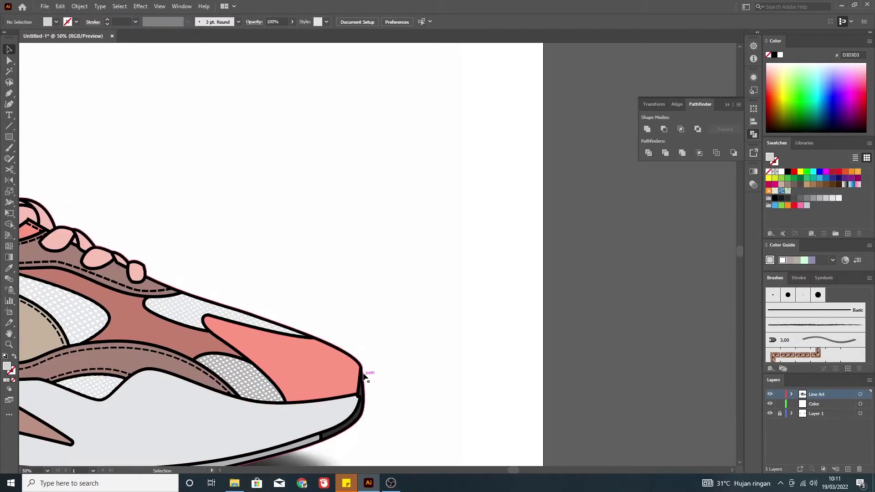
left_click(332, 307)
- Isolate the toe's hatch clip group to inspect it, then exit isolation mode
right_click(328, 363)
scroll(160, 391, "up", 3)
scroll(160, 391, "down", 5)
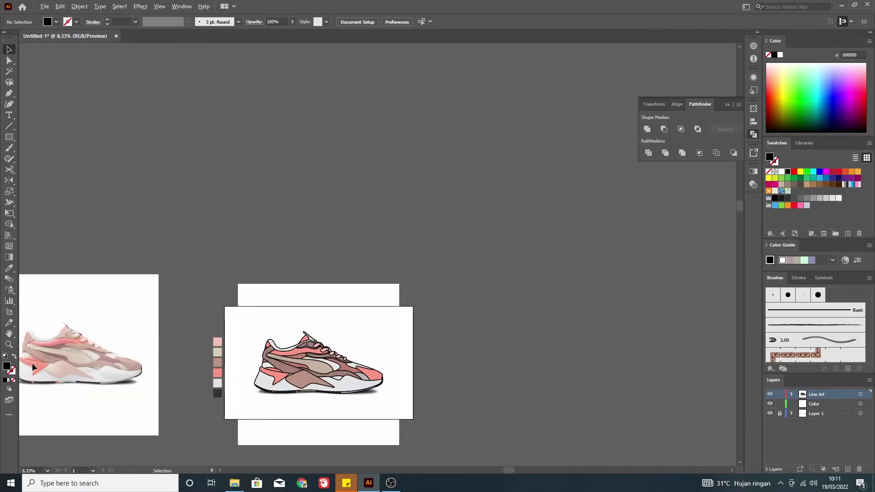
scroll(385, 393, "up", 5)
scroll(319, 390, "down", 2)
scroll(94, 364, "up", 1)
scroll(59, 359, "up", 3)
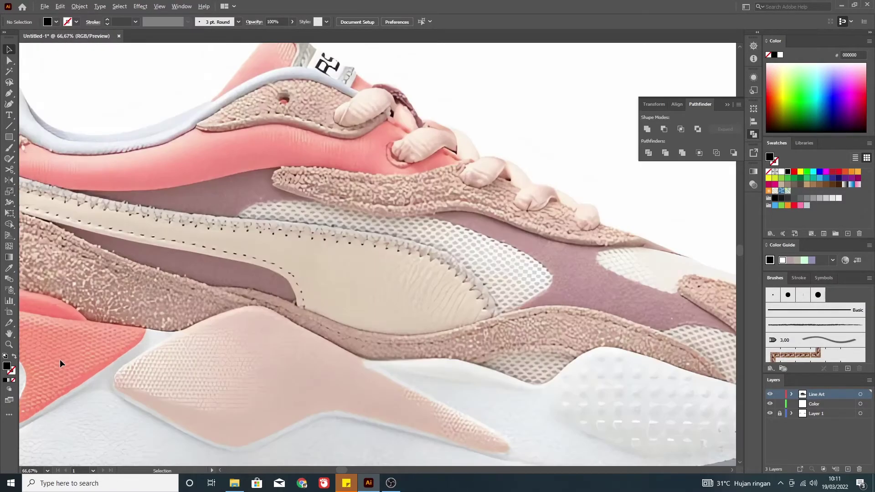
scroll(59, 359, "down", 5)
scroll(387, 364, "up", 3)
scroll(529, 347, "down", 2)
scroll(193, 308, "right", 1)
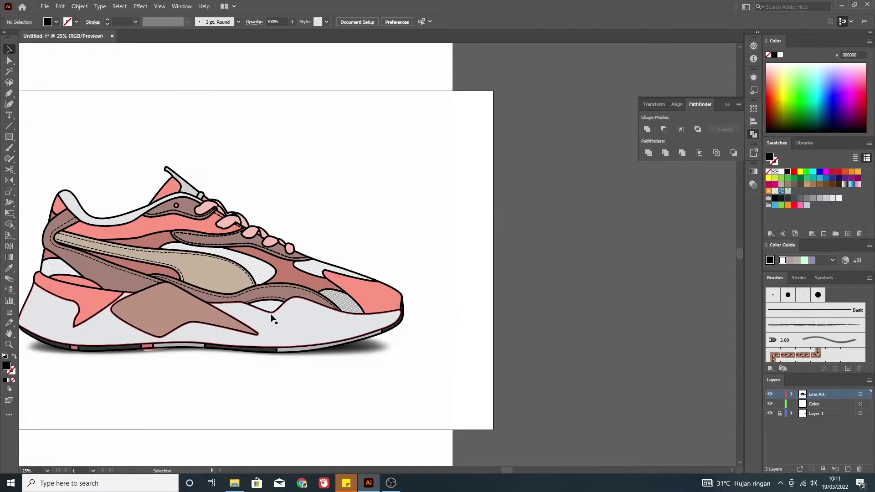
scroll(340, 309, "up", 1)
scroll(447, 293, "up", 1)
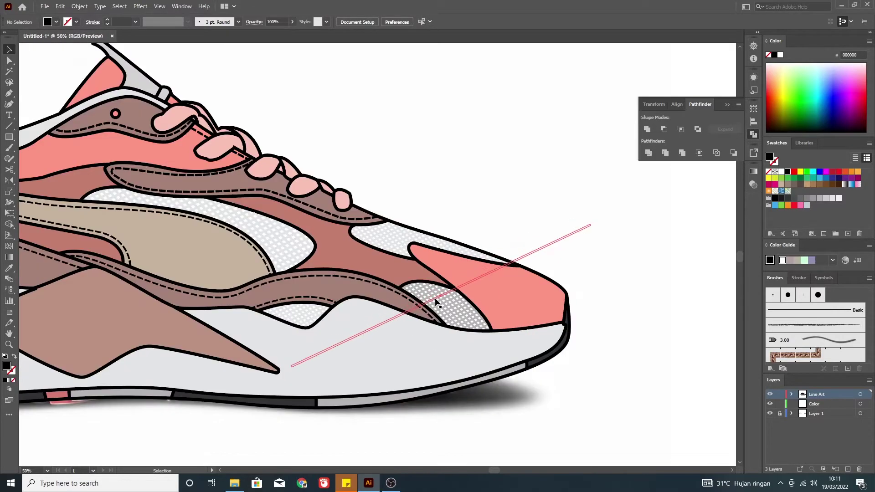
double_click(371, 315)
left_click(80, 21)
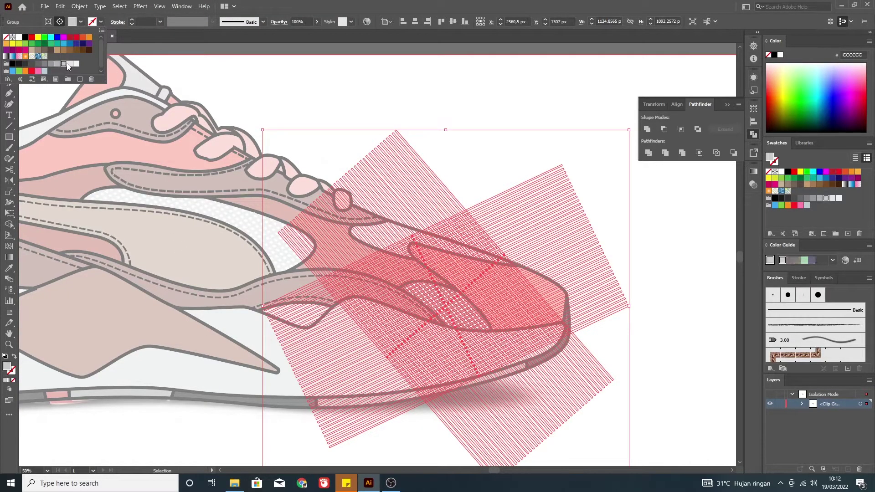
left_click(25, 45)
scroll(619, 253, "down", 2)
scroll(619, 254, "down", 1)
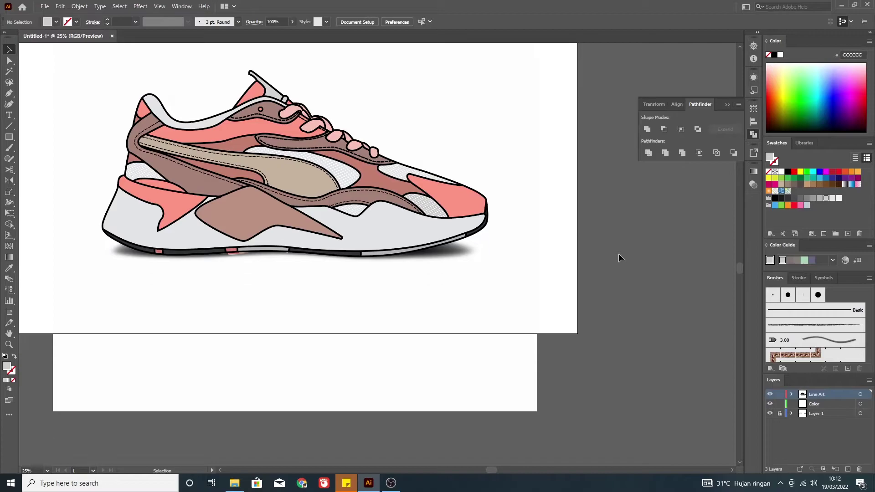
- Re-enter the toe clip group, undo an accidental extra copy, and leave isolation
double_click(425, 238)
scroll(419, 237, "down", 1)
left_click_drag(419, 238, 579, 242)
key("ctrl+z")
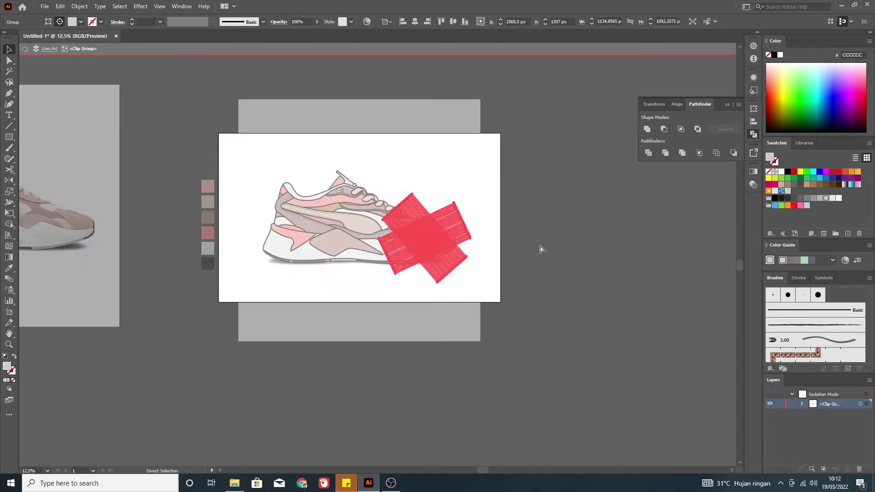
scroll(541, 247, "up", 1)
double_click(549, 235)
scroll(336, 246, "up", 3)
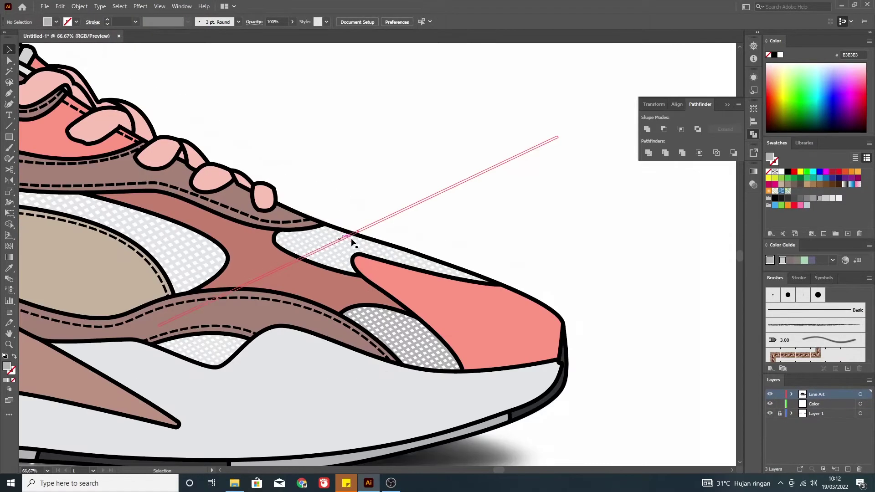
scroll(253, 310, "down", 2)
scroll(431, 331, "down", 3)
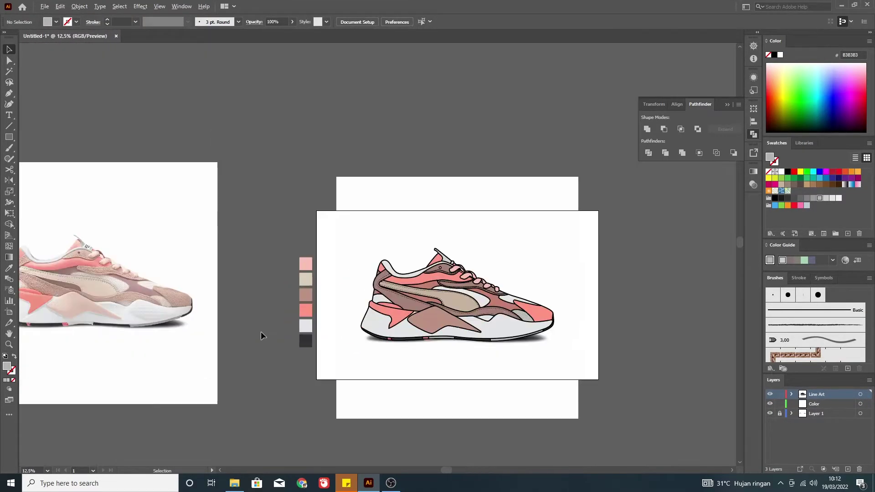
scroll(589, 340, "up", 2)
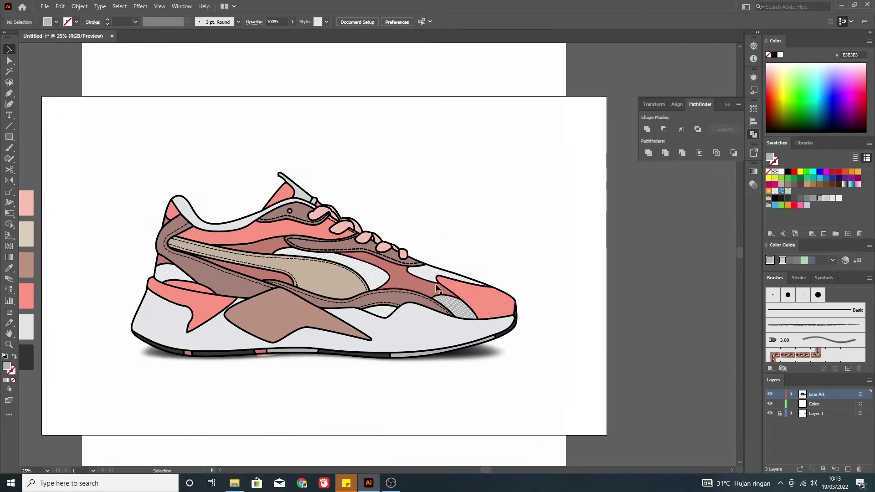
scroll(449, 332, "up", 1)
- Move the toe's hatched patch right of the artboard and release its clipping mask
left_click(448, 331)
scroll(589, 314, "down", 3)
scroll(596, 308, "up", 1)
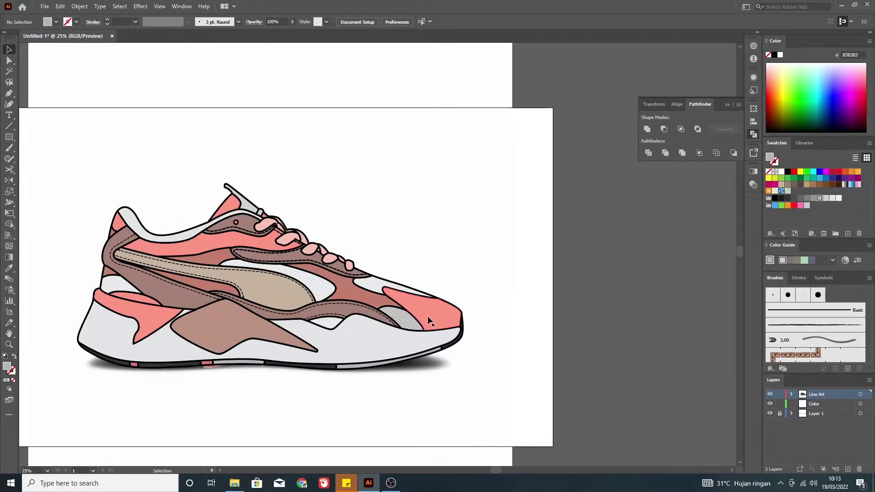
left_click_drag(406, 316, 636, 305)
right_click(636, 305)
left_click(656, 382)
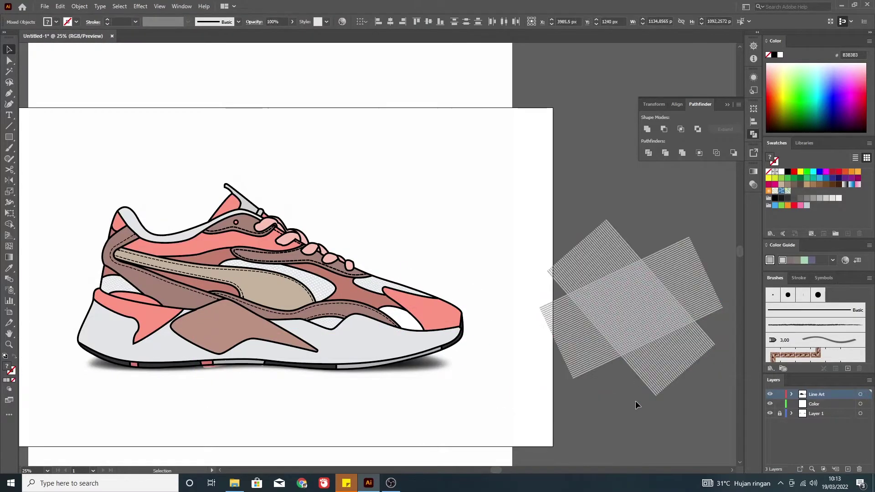
- Clip the lower hatch group to its shape with Make Clipping Mask
scroll(636, 401, "down", 2)
scroll(600, 348, "up", 2)
left_click(600, 348)
left_click(427, 352)
right_click(591, 341)
left_click(558, 304)
scroll(558, 305, "up", 3)
scroll(557, 305, "down", 4)
right_click(449, 318)
left_click(460, 262)
- Recolour the large lower side panel with pale pink sampled from the photo
left_click(292, 317, "shift")
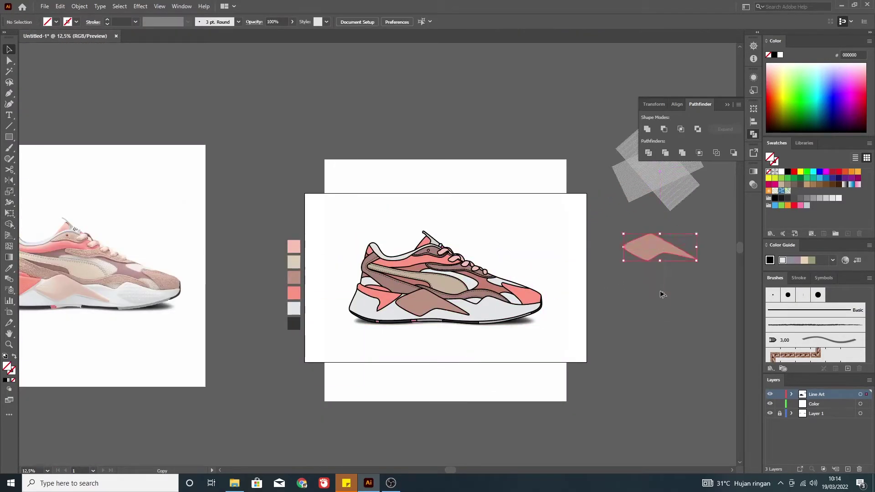
left_click(416, 307)
key("i")
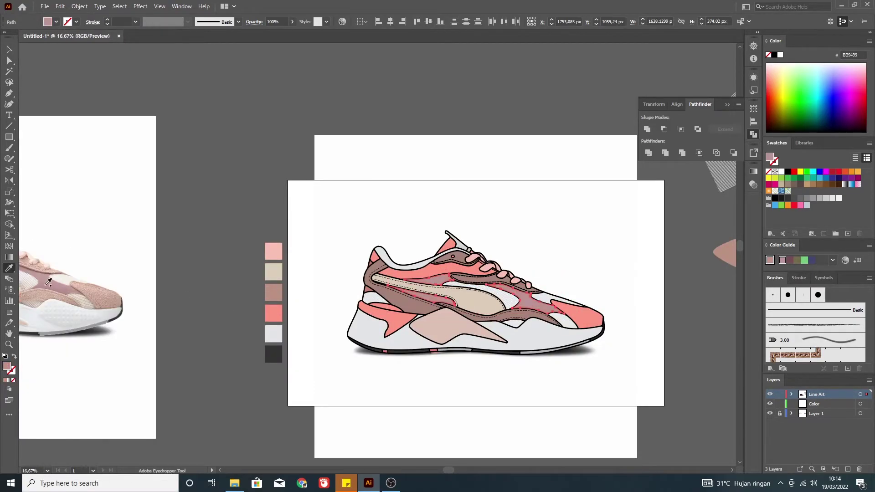
key("v")
left_click(670, 320)
key("ctrl+minus")
key("ctrl+minus")
- Move the side panel copy up onto the crosshatch pattern
scroll(568, 286, "up", 1)
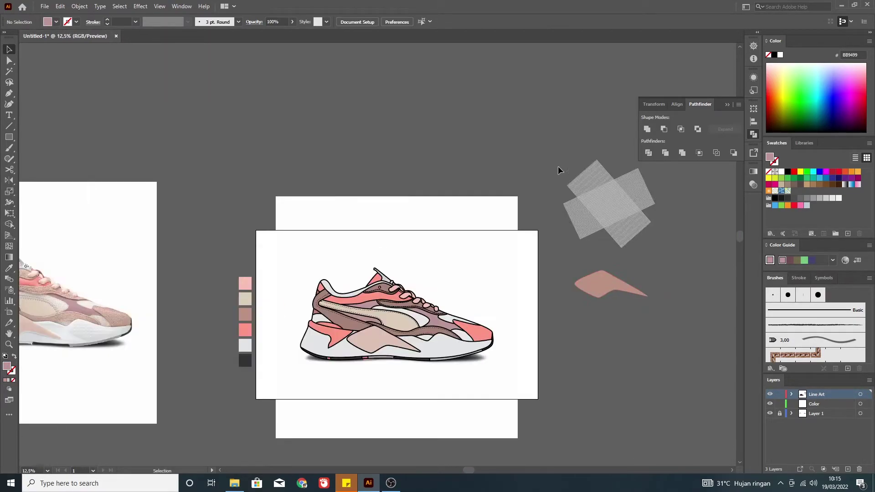
left_click_drag(605, 280, 603, 205)
right_click(608, 206)
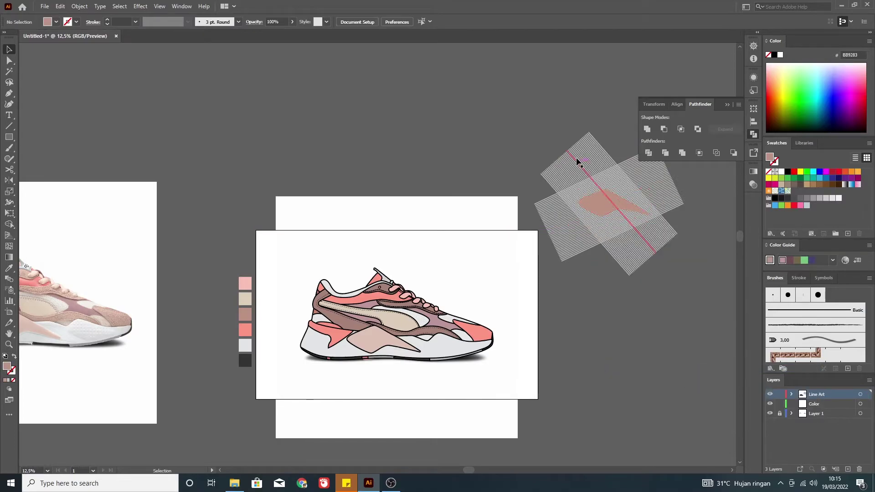
- Rotate the pattern into a cross and clip it into the panel copy's shape
left_click_drag(576, 149, 672, 292)
left_click_drag(636, 230, 611, 211)
right_click(612, 230)
left_click(653, 309)
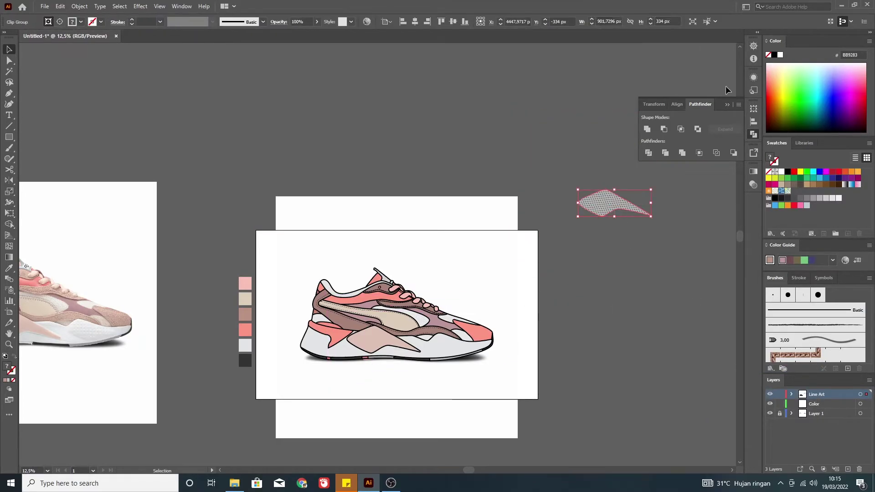
left_click(753, 171)
- Align the clipped pattern patch onto the pale pink side panel
left_click(381, 343, "shift")
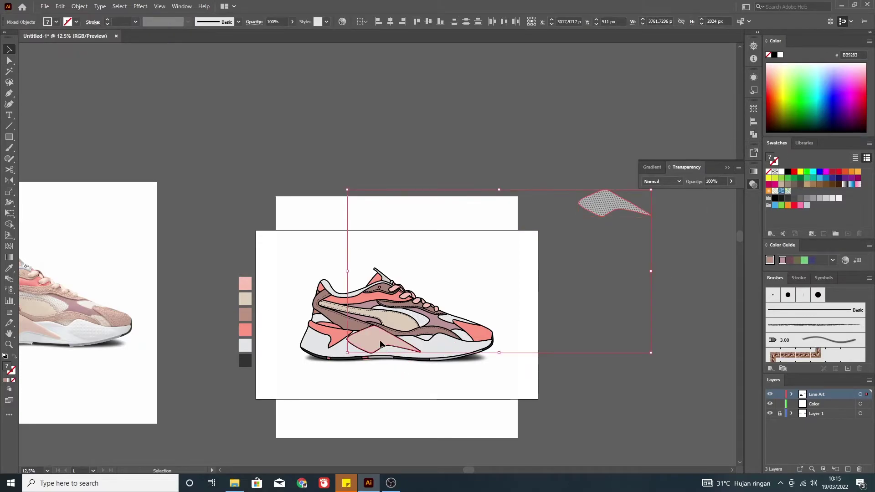
left_click(428, 23)
scroll(369, 362, "up", 3)
left_click(335, 314)
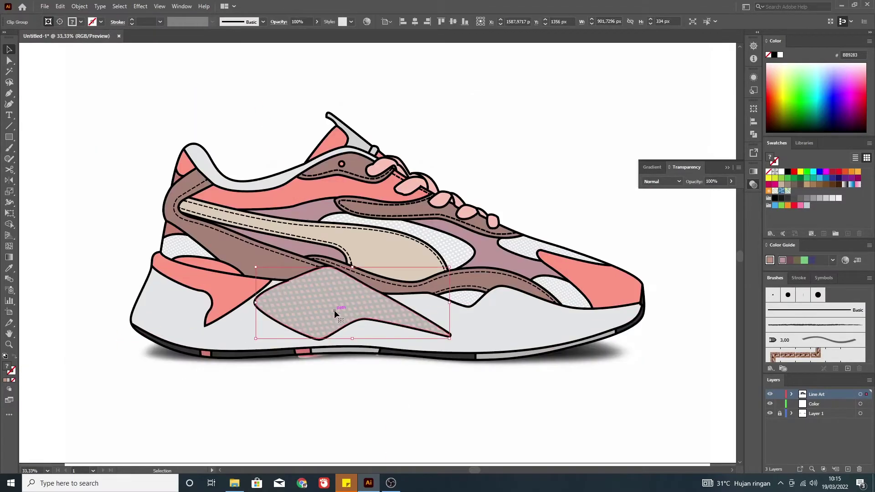
type("33")
- Try Screen and other blending modes on the pattern patch
left_click(680, 182)
left_click(659, 246)
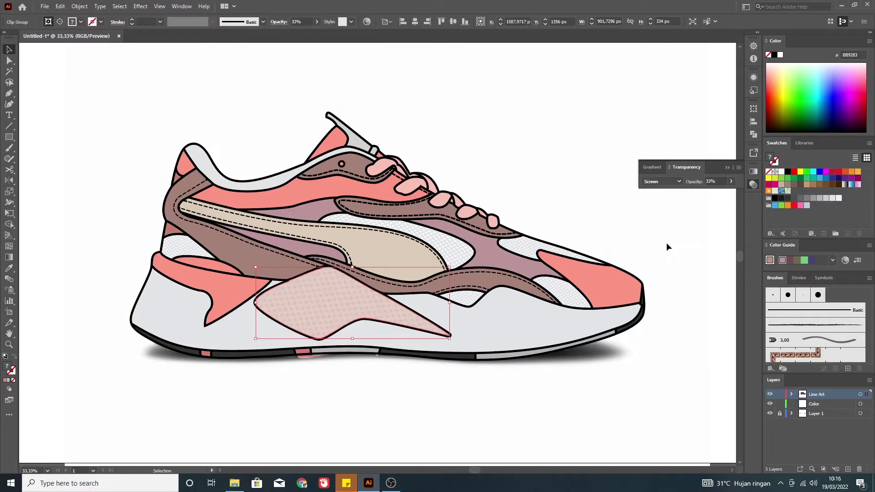
scroll(667, 242, "down", 2)
scroll(666, 239, "up", 4)
left_click(679, 181)
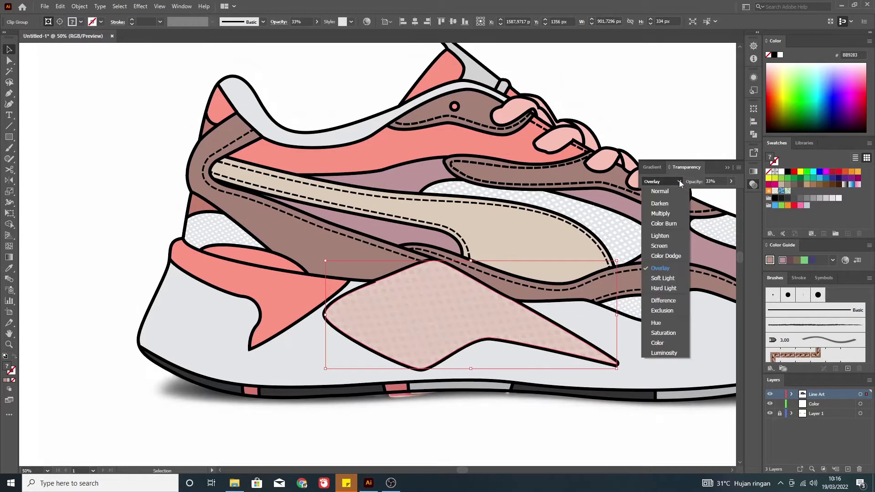
left_click(679, 179)
left_click(664, 243)
scroll(665, 243, "down", 3)
- Move the dotted patch aside, then re-align it onto the pink side panel
left_click_drag(593, 269, 410, 150)
left_click(583, 269, "shift")
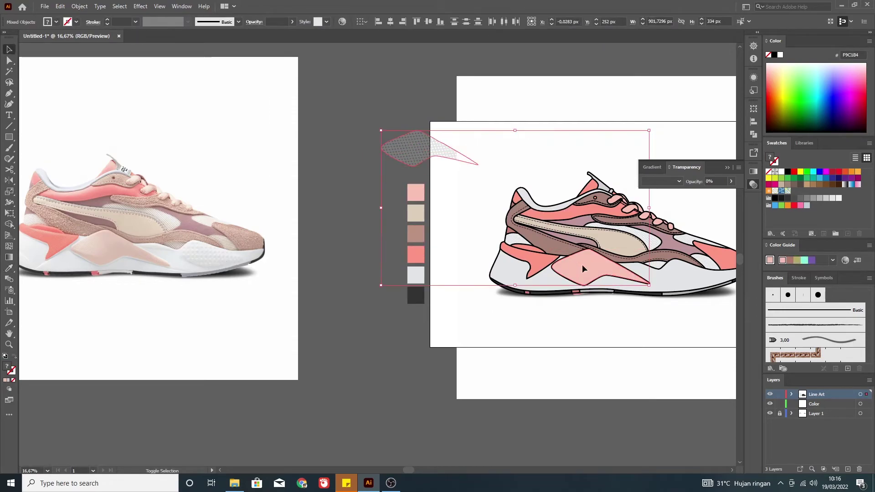
left_click(390, 22)
- Copy the clip group beside the artboard and release its clipping mask
scroll(475, 273, "up", 3)
scroll(586, 269, "down", 2)
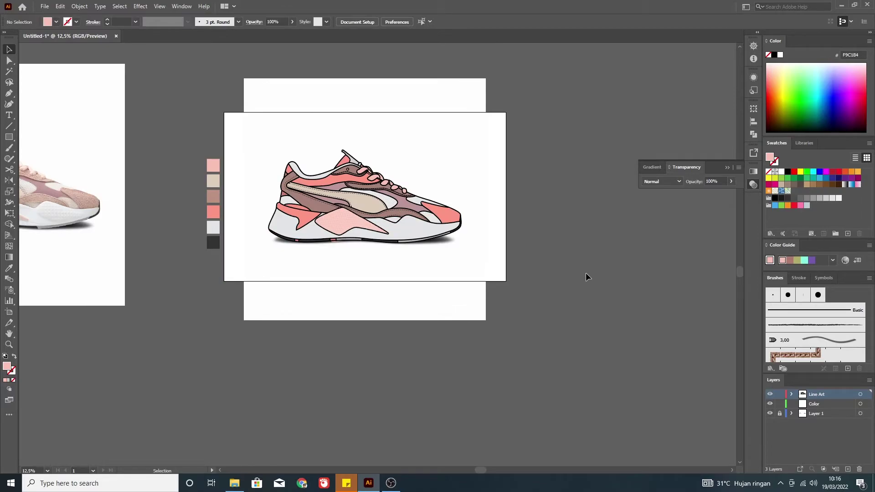
scroll(187, 220, "up", 4)
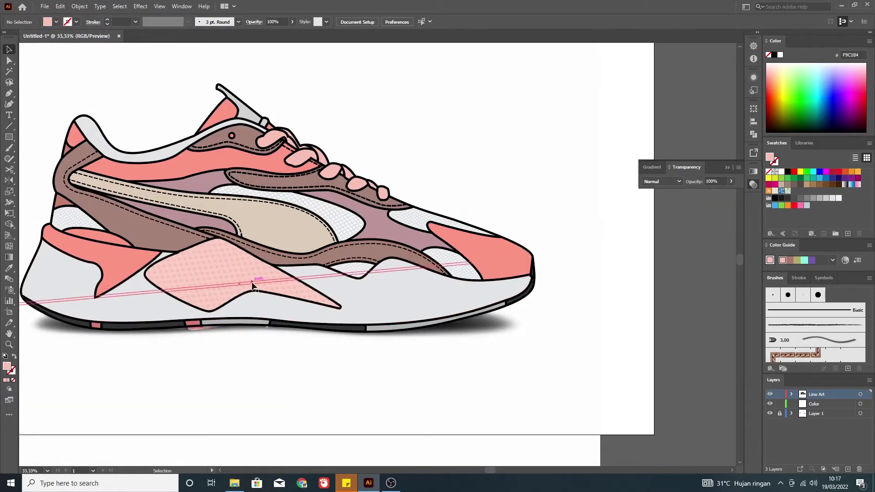
scroll(663, 279, "down", 2)
left_click_drag(416, 277, 620, 263)
right_click(621, 263)
left_click(636, 338)
left_click_drag(613, 354, 652, 159)
left_click(630, 279)
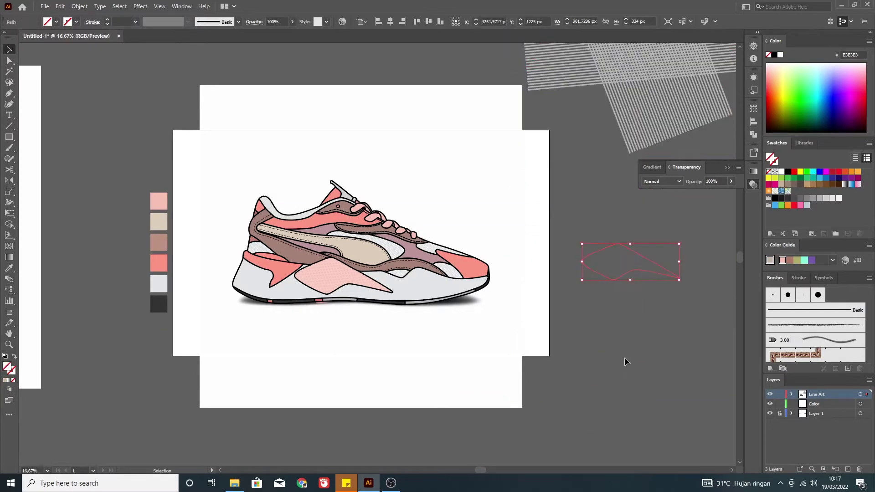
- Give the released hatch lines a new fill colour from the colour picker
scroll(613, 205, "up", 1)
left_click(609, 162)
key("i")
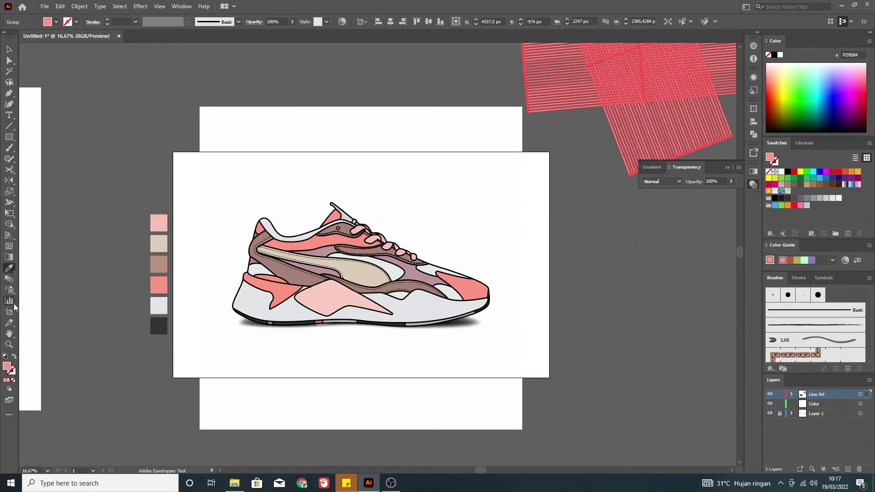
double_click(7, 366)
left_click(346, 127)
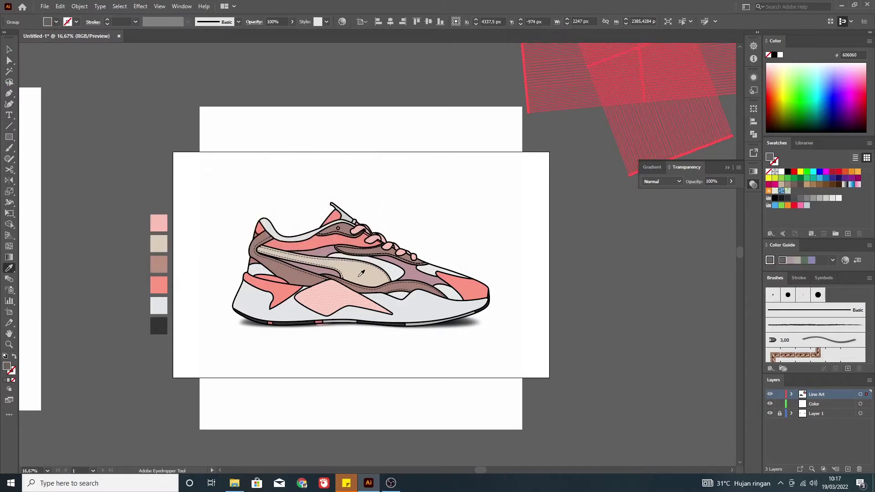
key("v")
scroll(505, 269, "down", 1)
left_click(506, 273)
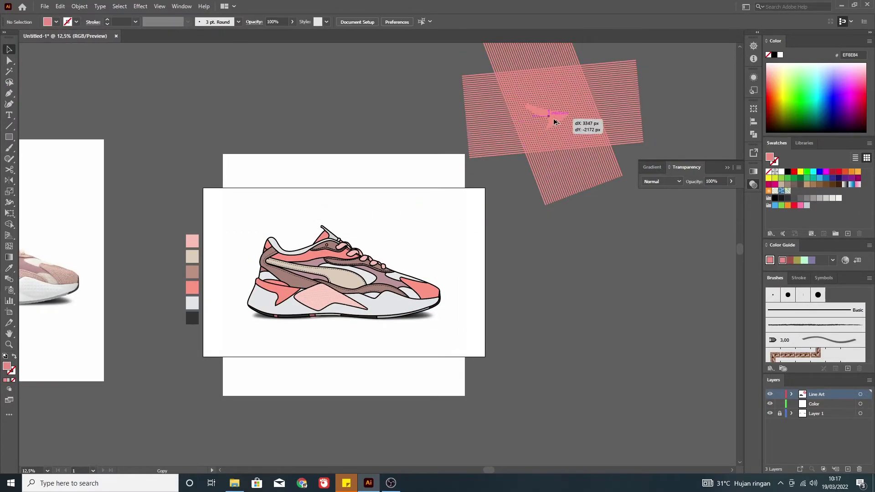
- Try deleting the hatch group, then restore it and shift it upward
scroll(553, 124, "up", 2)
right_click(503, 172)
left_click(527, 238)
key("Delete")
key("ctrl+z")
left_click_drag(553, 171, 549, 157)
right_click(553, 165)
mouse_move(578, 330)
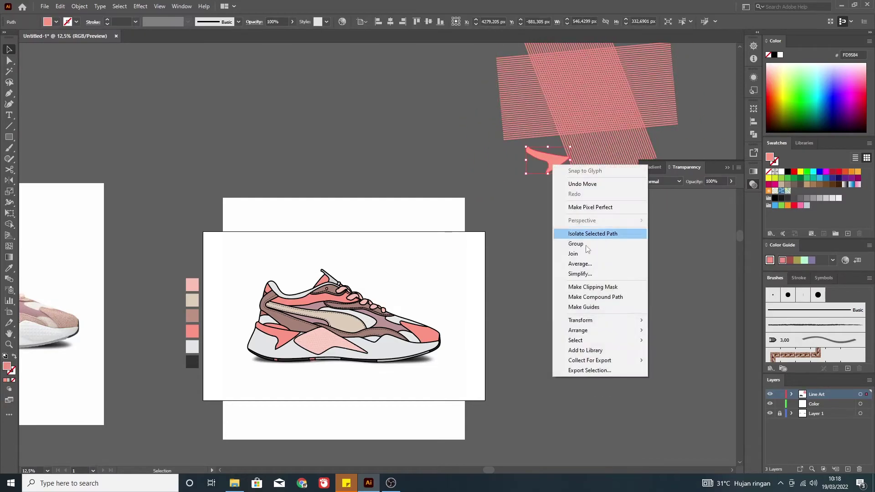
left_click(549, 155)
- Remove the leftover hatch-line group and deselect everything
scroll(617, 168, "up", 2)
left_click(602, 172)
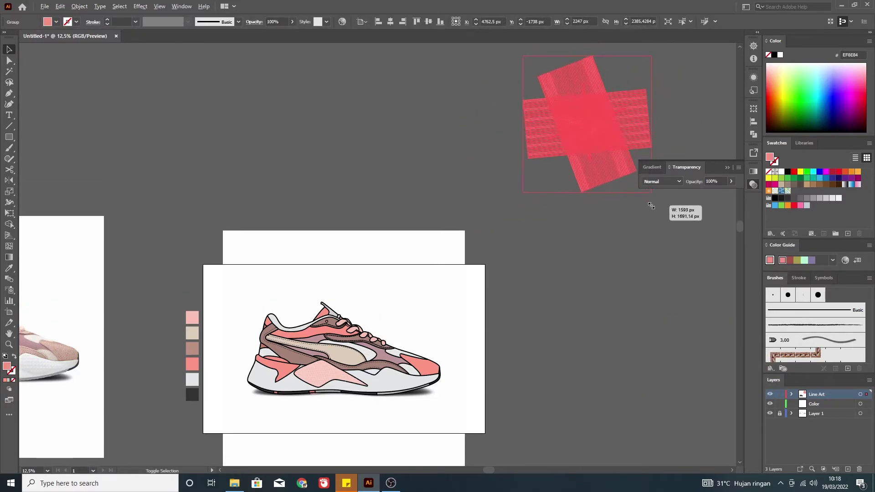
right_click(589, 132)
left_click(592, 137)
left_click(285, 371, "shift")
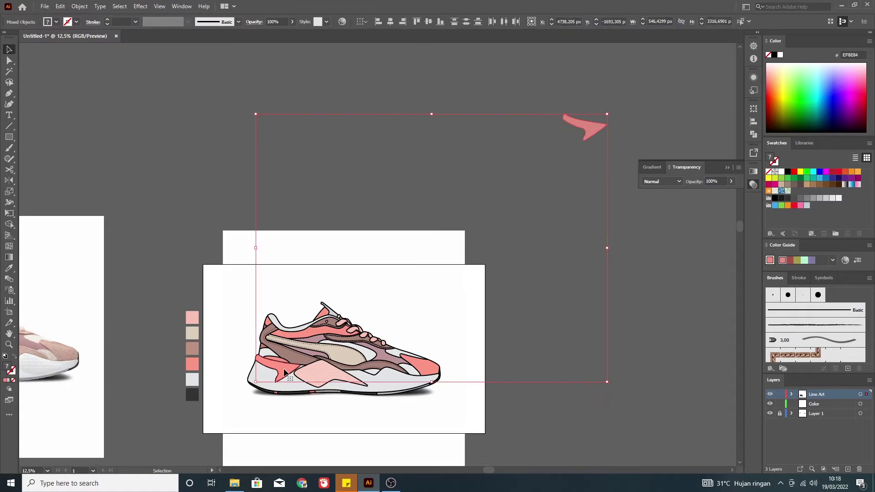
left_click(166, 401)
- Select the shoe's sole shape
scroll(166, 401, "up", 3)
scroll(157, 404, "down", 4)
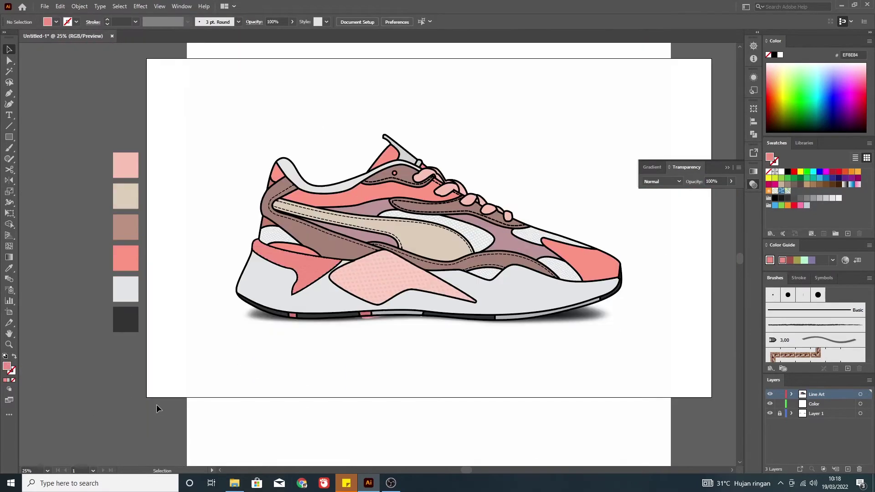
scroll(685, 322, "up", 1)
scroll(201, 324, "up", 3)
scroll(201, 324, "down", 3)
scroll(650, 316, "up", 4)
scroll(651, 316, "down", 3)
key("v")
left_click(650, 316)
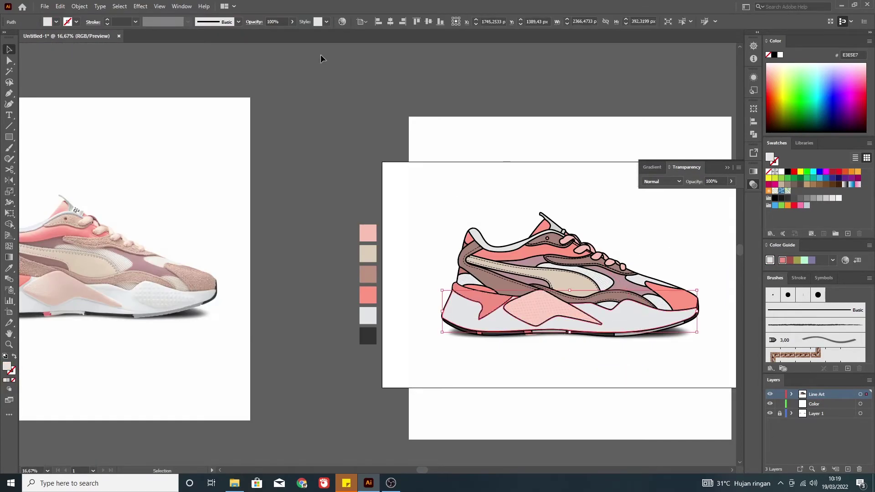
- Lower the sole's opacity to 21%
left_click_drag(269, 35, 265, 34)
scroll(341, 219, "up", 2)
scroll(342, 219, "up", 2)
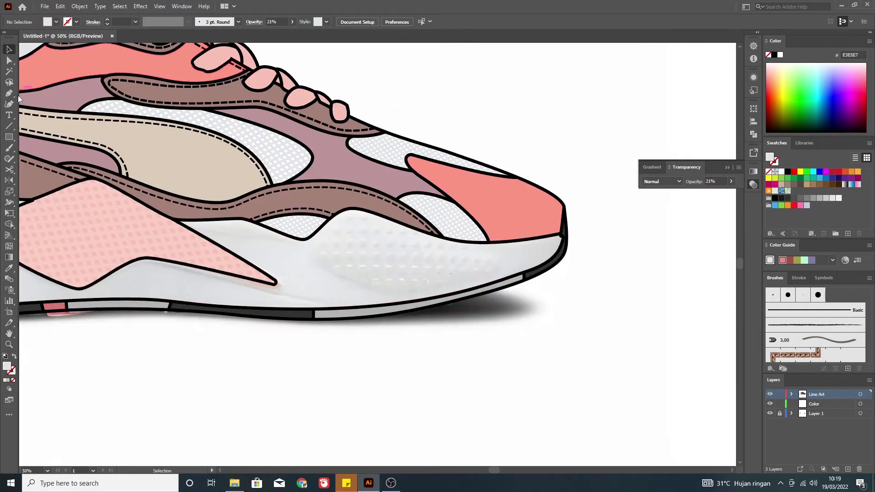
- Trace a light-grey cushioning shape over the sole's front and move it off the artboard
key("p")
left_click_drag(471, 314, 529, 322)
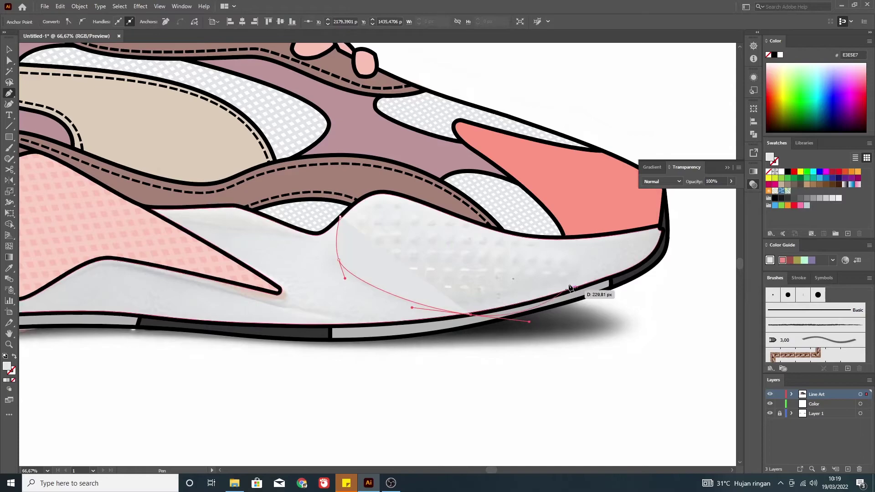
scroll(545, 295, "up", 1)
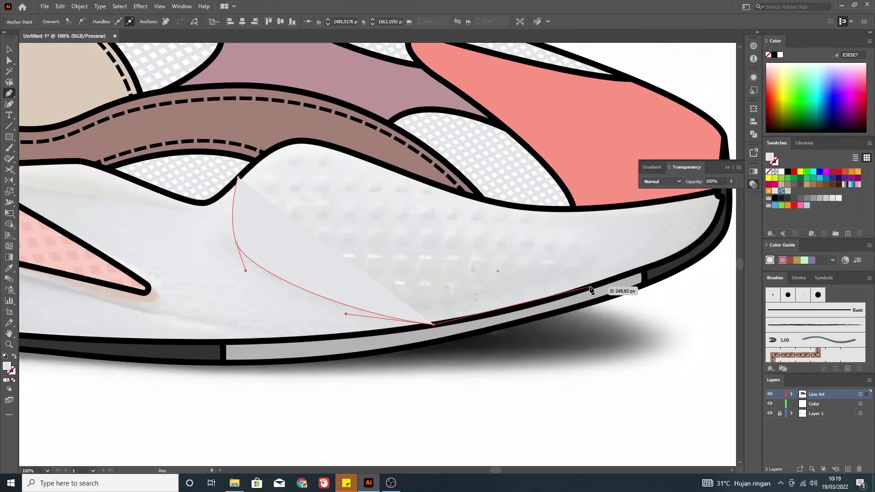
left_click_drag(574, 294, 583, 279)
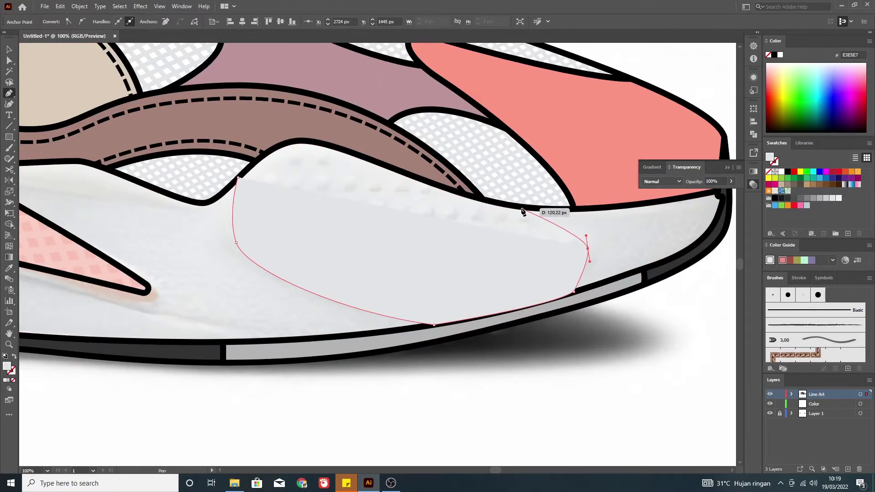
left_click(339, 148)
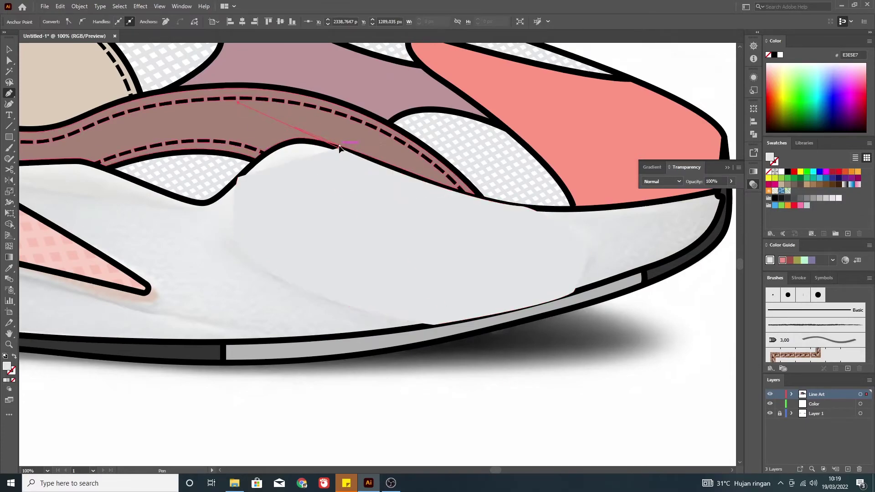
left_click(9, 48)
key("ctrl+minus")
key("ctrl+minus")
key("ctrl+minus")
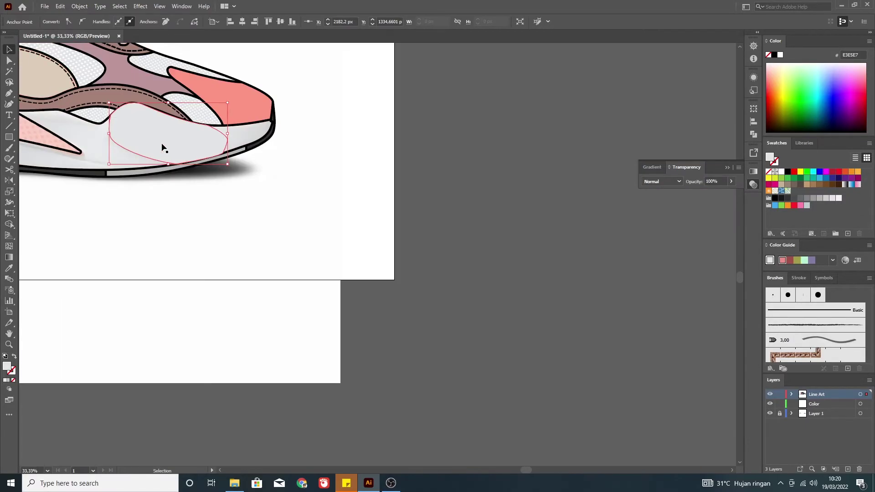
left_click_drag(162, 146, 552, 173)
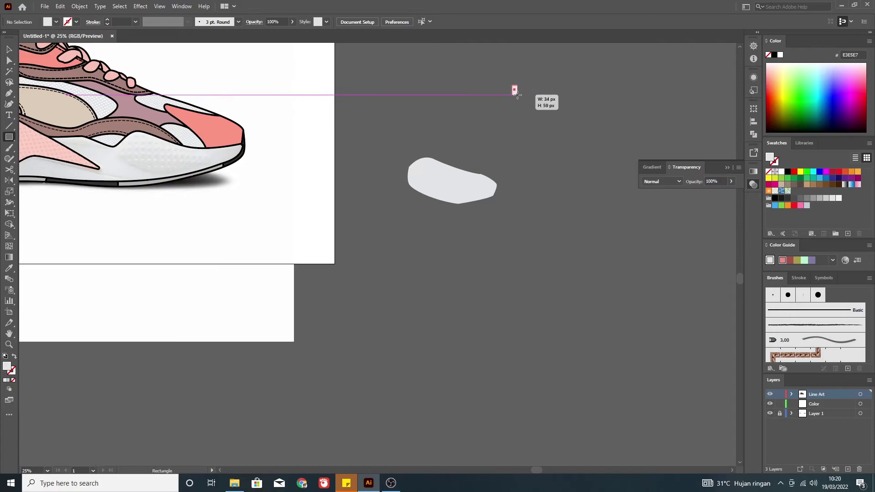
- Draw a small square beside the cushioning shape and give it a reversed 90° white gradient
left_click_drag(508, 83, 515, 91)
scroll(552, 87, "up", 2)
key("ctrl+plus")
key("v")
key("period")
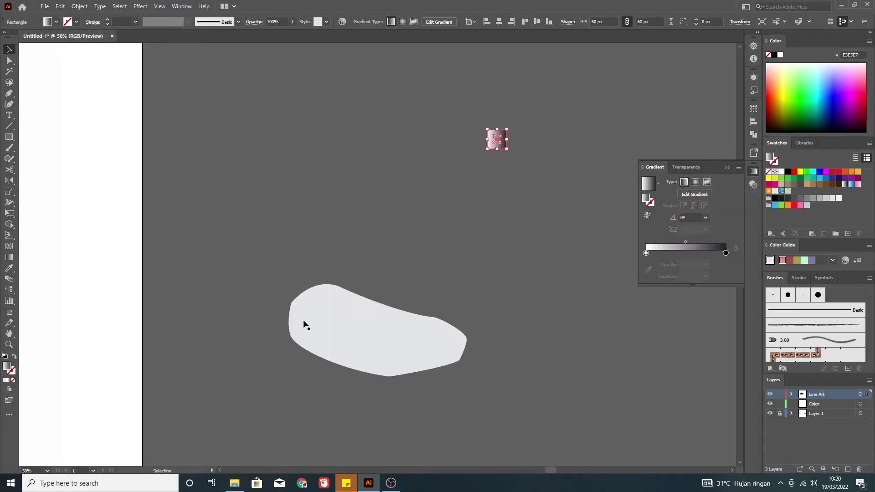
left_click(649, 217)
left_click(706, 218)
left_click(690, 270)
- Duplicate the gradient square into a row, then repeat the copies to build a grid
scroll(541, 176, "up", 1)
left_click(489, 132)
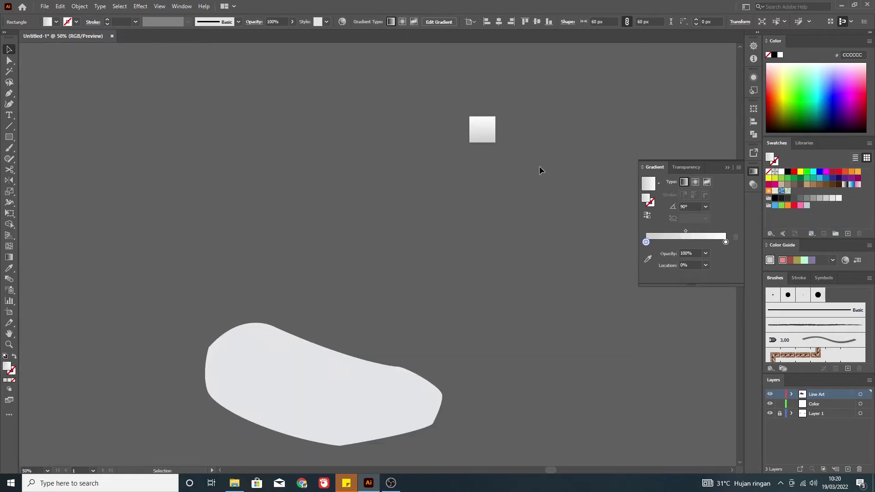
scroll(452, 162, "down", 2)
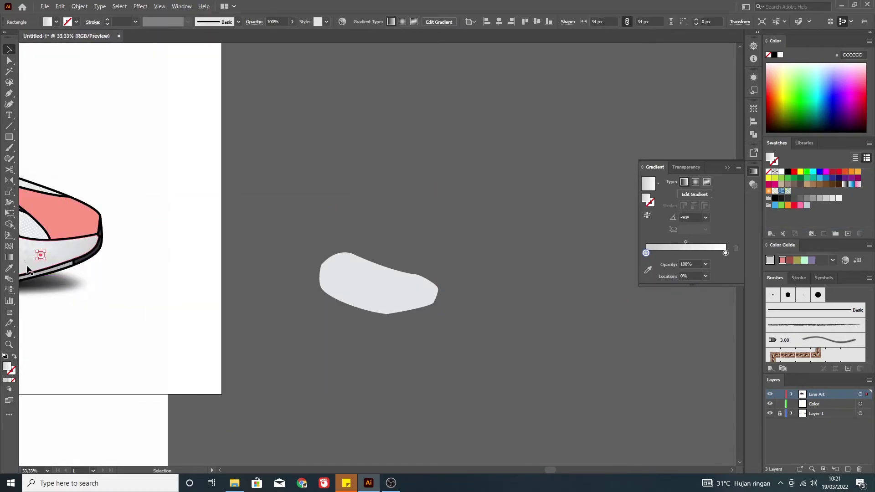
key("ctrl+1")
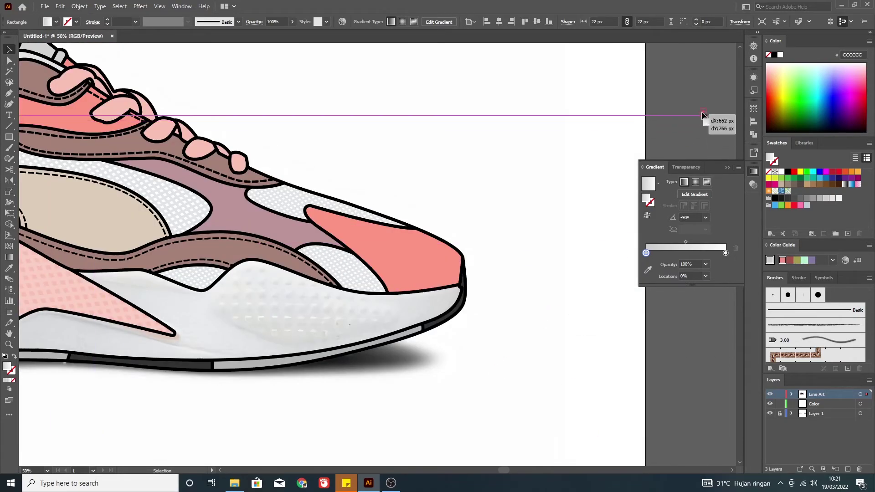
left_click_drag(352, 312, 755, 159)
key("ctrl+1")
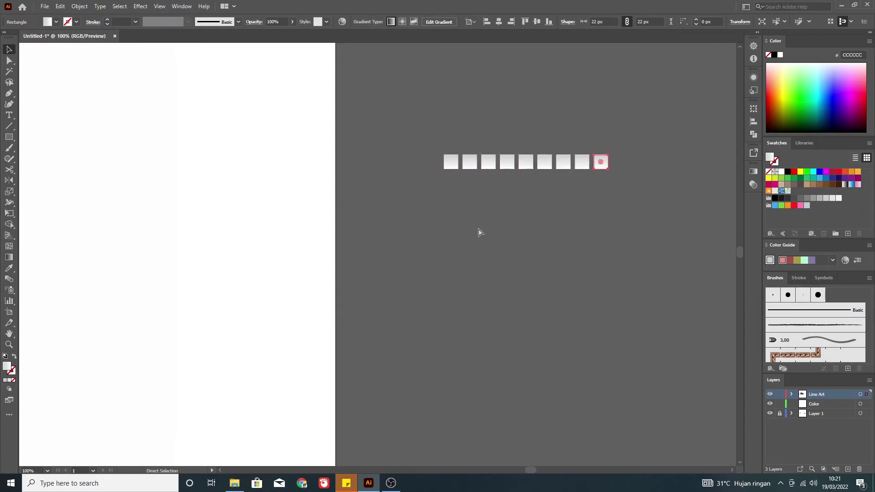
key("ctrl+d")
key("ctrl+d")
key("ctrl+d")
scroll(480, 232, "down", 1)
scroll(559, 231, "down", 1)
left_click_drag(434, 185, 598, 209)
key("ctrl+z")
key("ctrl+z")
key("ctrl+z")
key("ctrl+z")
key("ctrl+z")
key("ctrl+z")
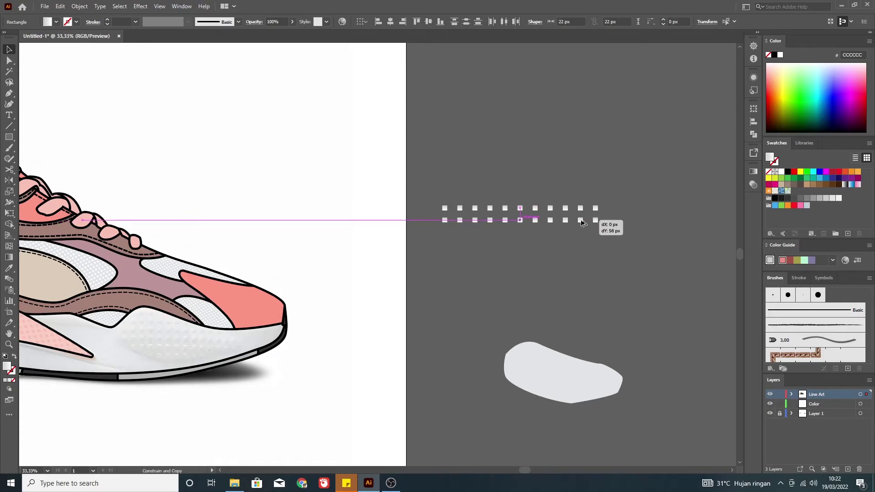
key("ctrl+d")
key("ctrl+d")
key("ctrl+d")
- Place the cushioning shape over the grid, clip it with Ctrl+7, and move it onto the sole's front
left_click_drag(567, 381, 527, 245)
right_click(528, 244)
left_click(631, 414)
right_click(543, 258)
left_click(642, 303)
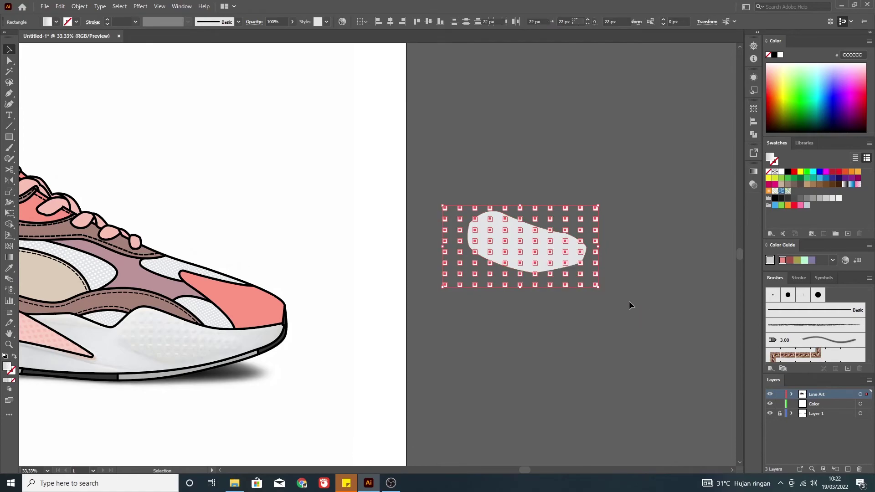
key("ctrl+7")
left_click_drag(518, 259, 168, 352)
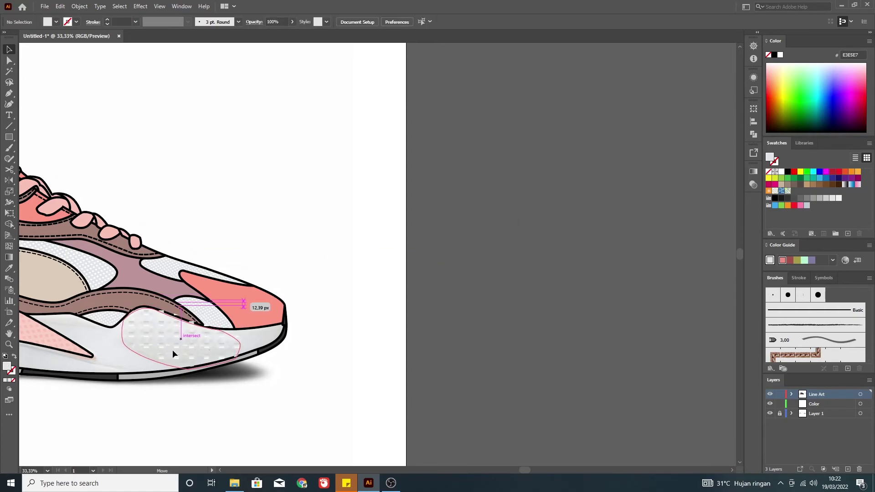
- Nudge the clipped patch three steps right and three steps down with the arrow keys
scroll(168, 351, "up", 3)
key("Right")
key("Right")
key("Right")
key("Down")
key("Down")
key("Right")
key("Right")
key("Right")
key("Down")
key("Right")
key("Right")
key("Right")
key("Down")
key("Down")
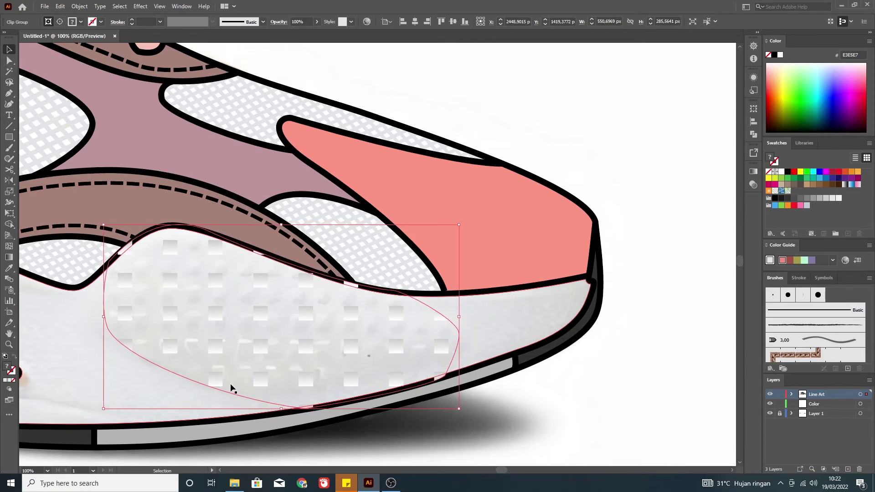
- Select the sole shape beneath the patch, then deselect everything and zoom out to review
right_click(521, 376)
left_click(666, 325)
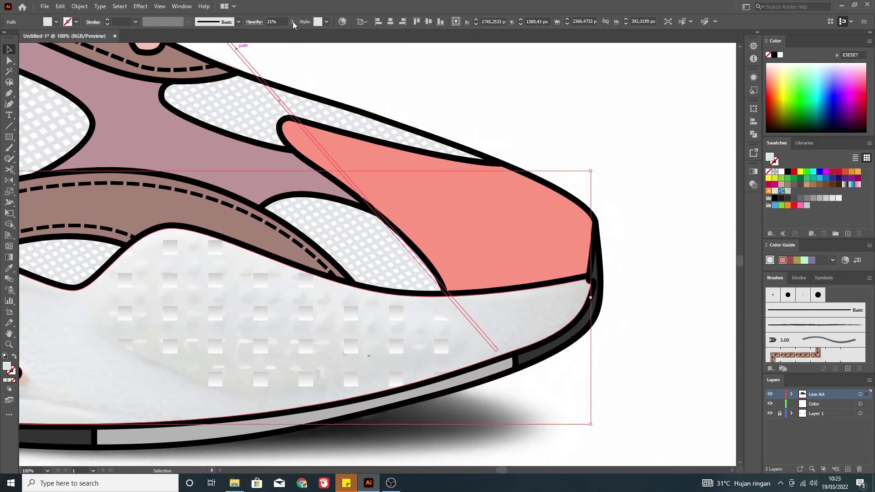
left_click(693, 401)
scroll(693, 400, "down", 4)
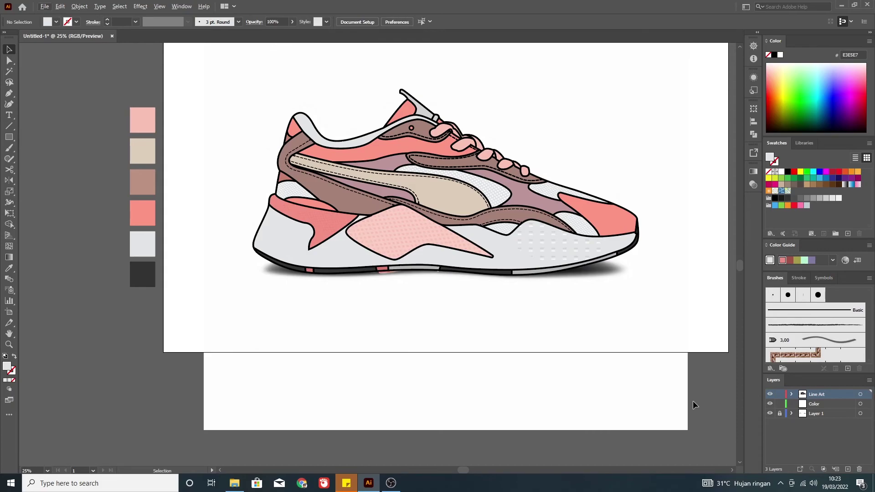
scroll(684, 406, "up", 1)
scroll(648, 411, "down", 2)
scroll(149, 343, "down", 1)
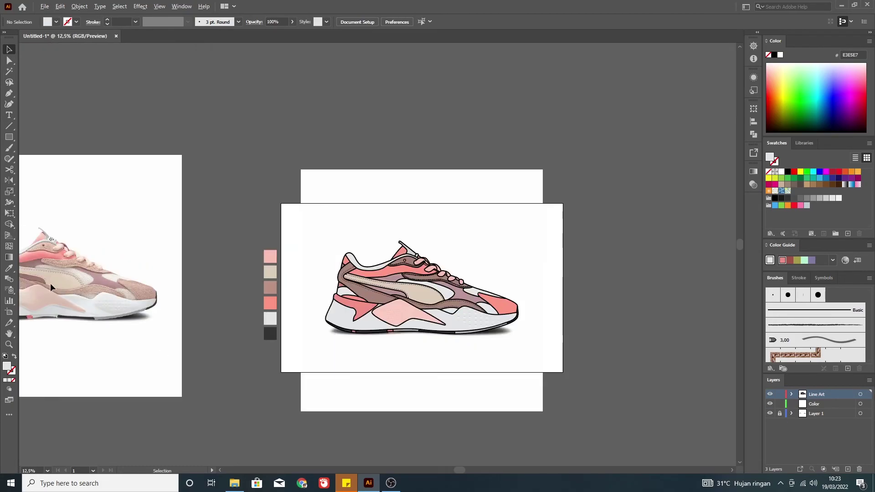
- Marquee-select the entire sneaker artwork and group it with Ctrl+G
left_click(461, 302)
left_click(578, 304)
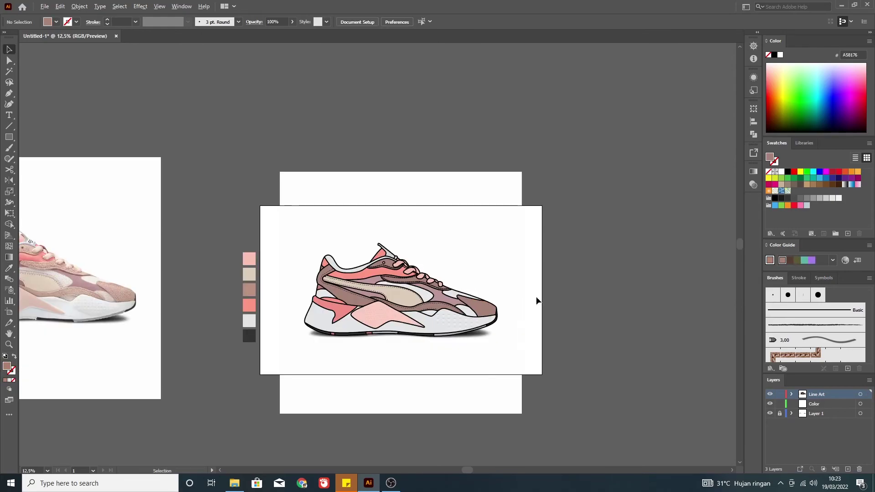
scroll(565, 299, "up", 1)
left_click_drag(208, 203, 522, 378)
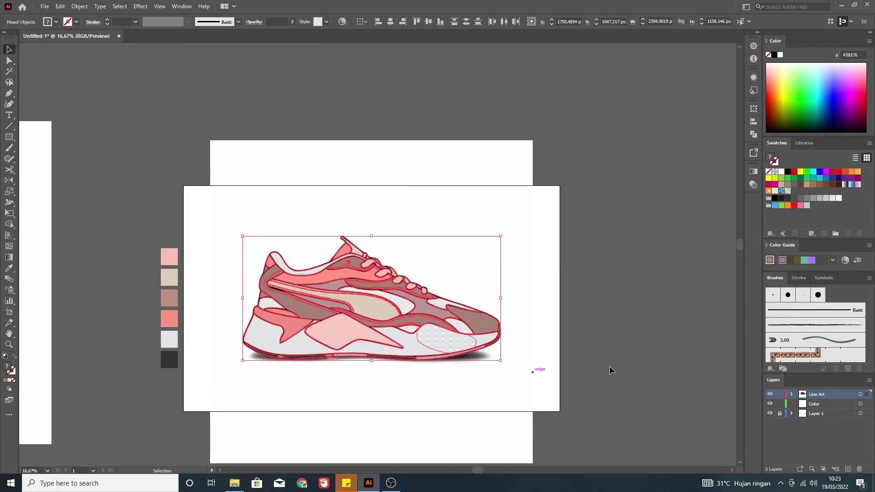
scroll(524, 346, "up", 2)
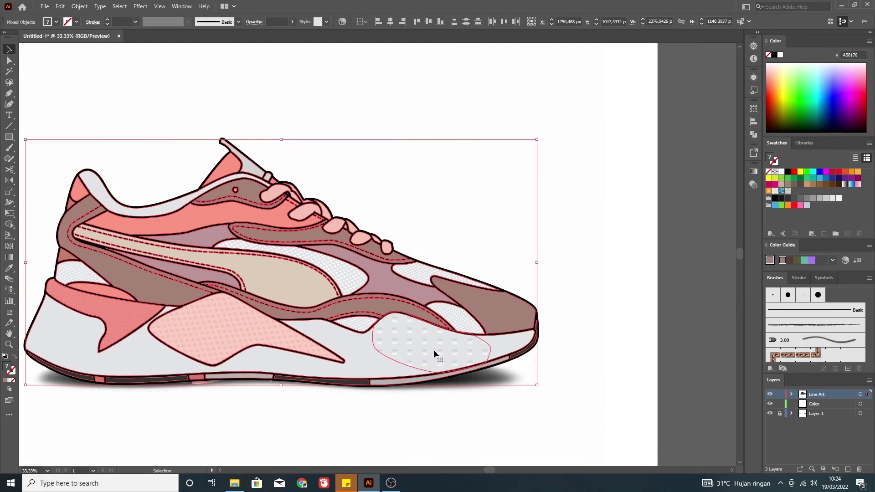
key("ctrl+g")
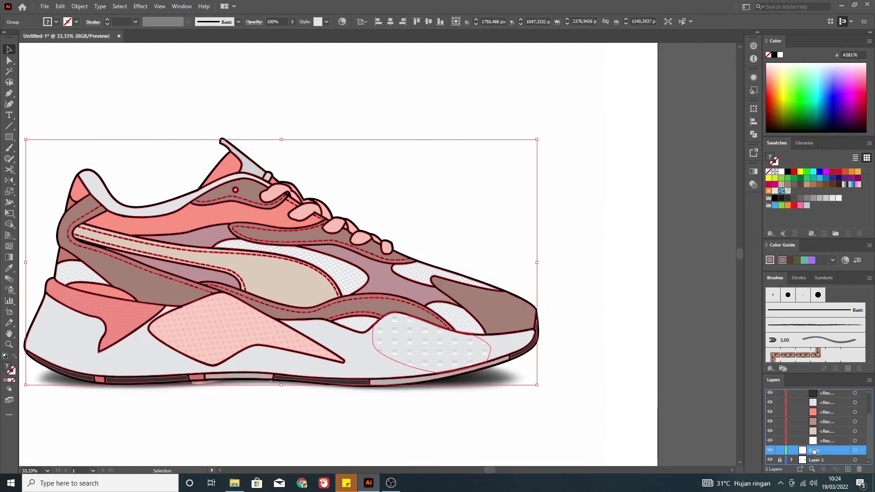
- Deselect the artwork and expand the layer and Color layer contents in the Layers panel
left_click(689, 409)
key("ctrl+equal")
key("ctrl+equal")
left_click(792, 450)
scroll(793, 450, "up", 3)
scroll(712, 440, "down", 1)
scroll(718, 437, "down", 1)
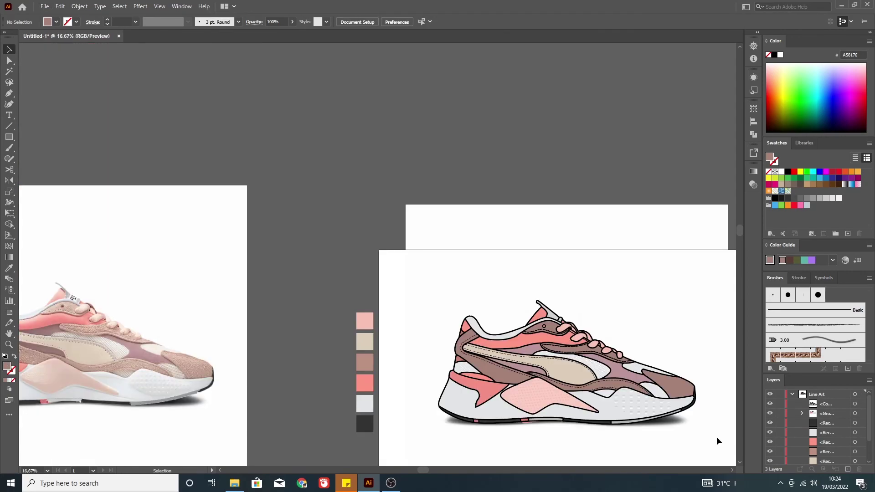